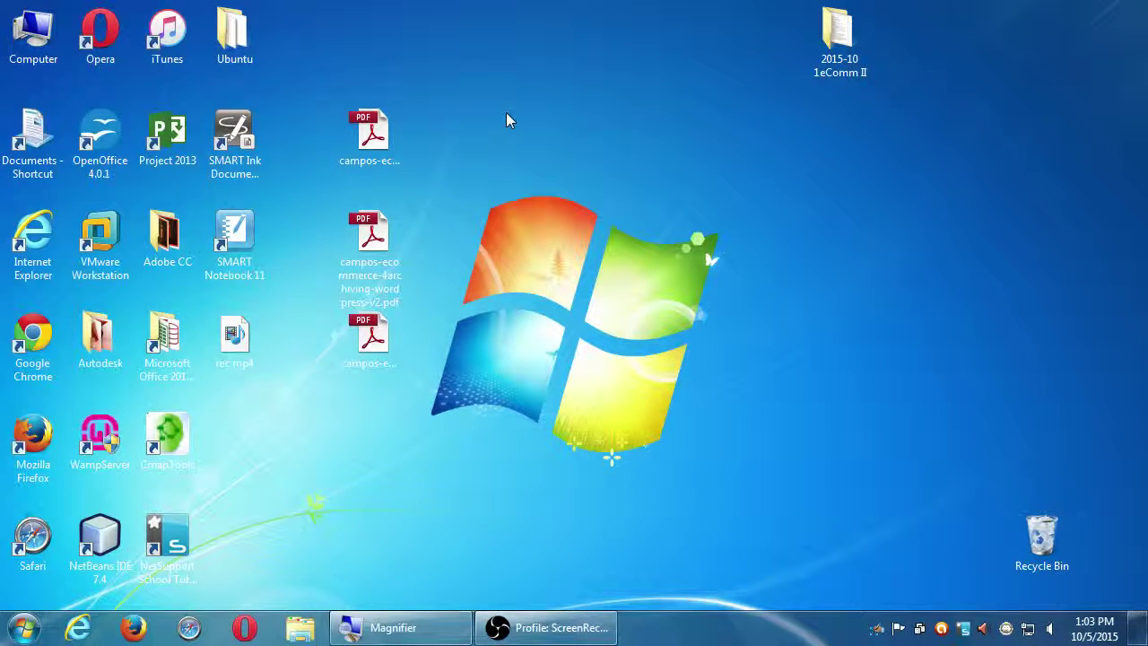
# Select campos-ecommerce-4archiving-wordpress-v2.pdf on the desktop.
pyautogui.click(368, 241)
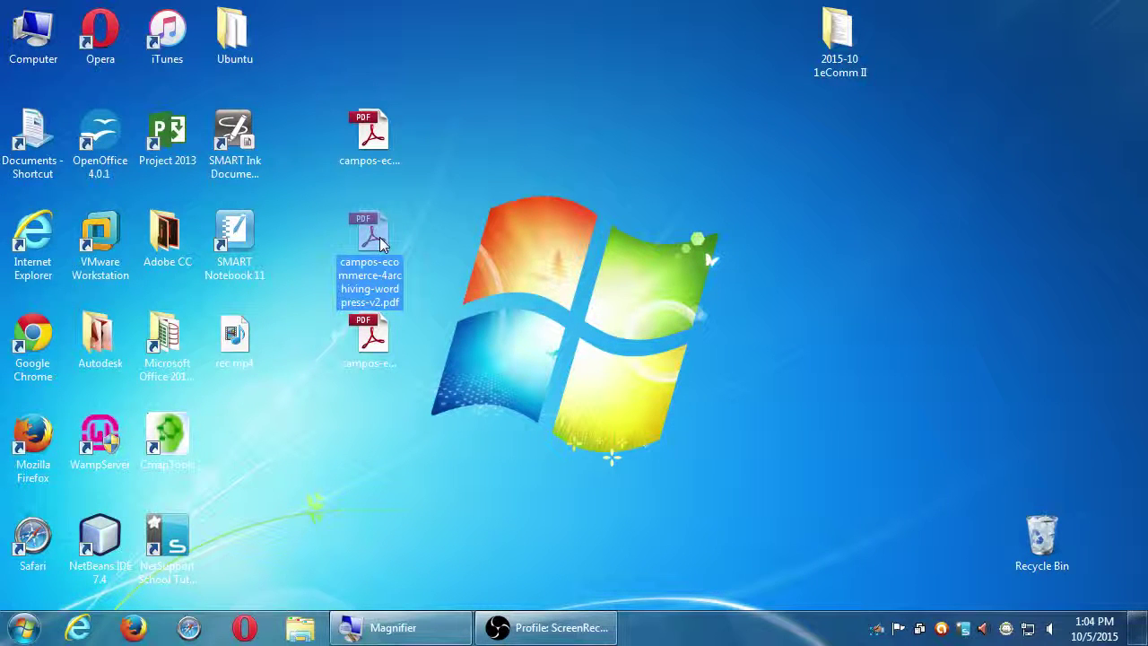
# Open the Archiving WordPress with Duplicator PDF past the untagged-document prompt and scroll into its steps.
pyautogui.doubleClick(377, 237)
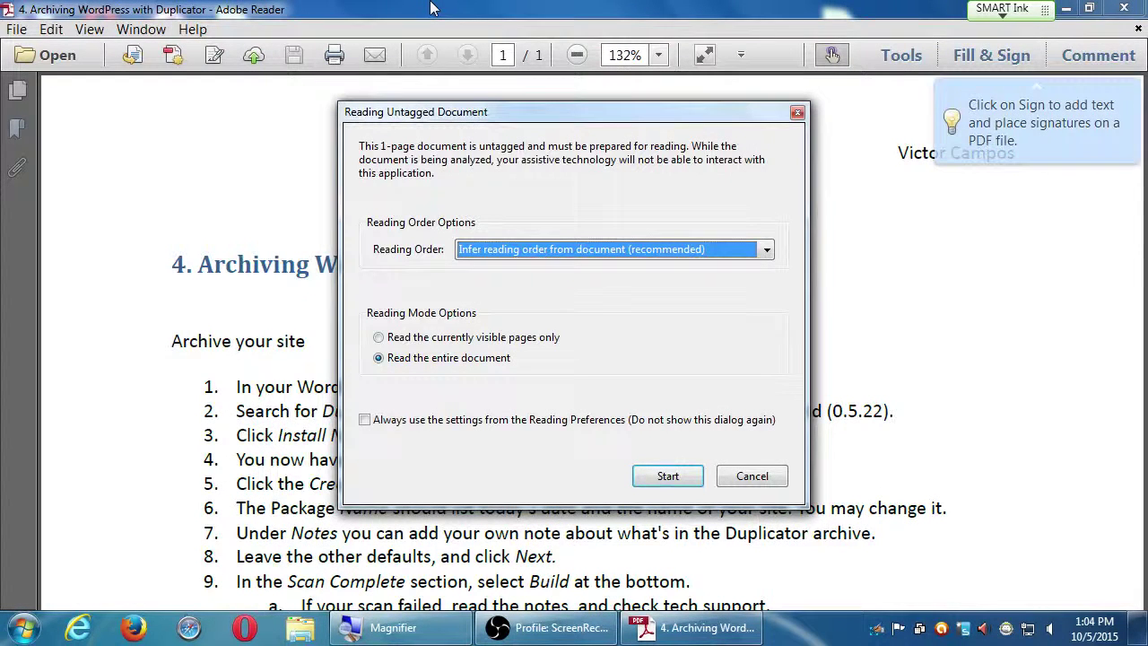
pyautogui.press('Return')
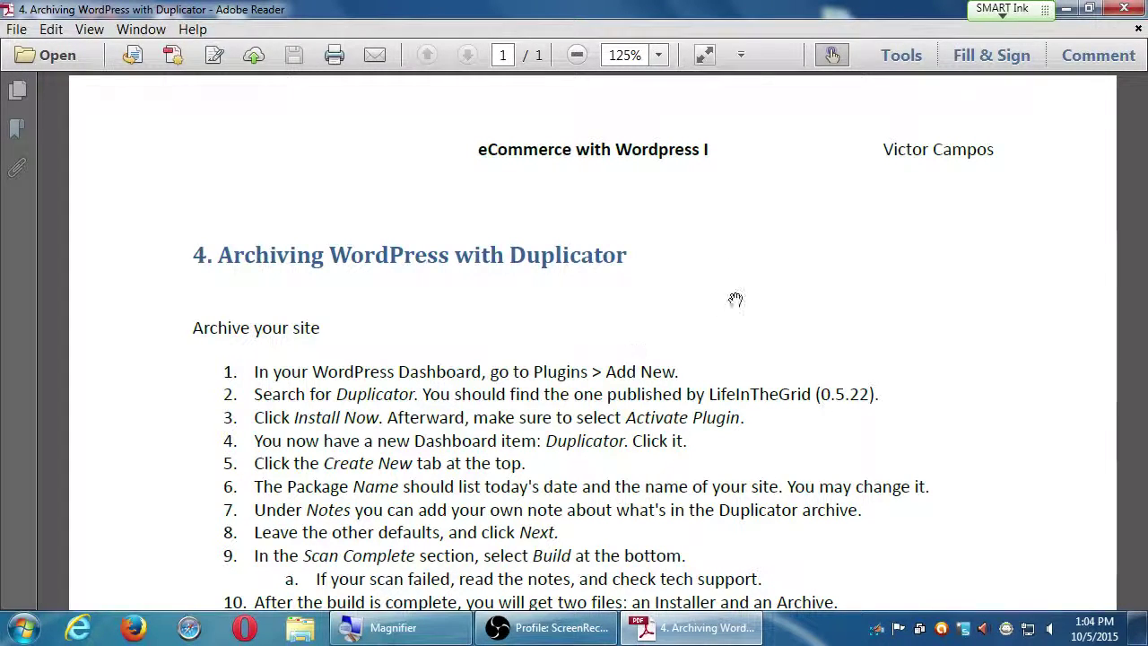
pyautogui.moveTo(745, 418); pyautogui.dragTo(757, 202)
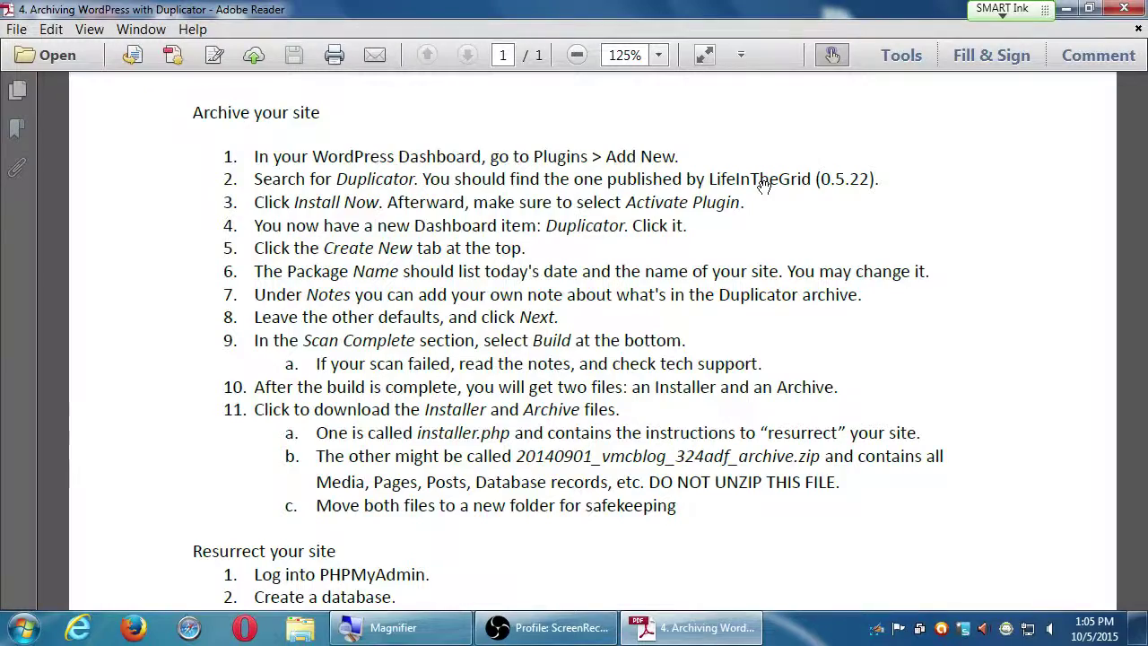
# Scroll down to steps 10–11 on downloading the Installer and Archive files.
pyautogui.scroll(-3, 684, 194)
# Drag the page up so the Resurrect your site section sits at the top.
pyautogui.moveTo(755, 350); pyautogui.dragTo(763, 174)
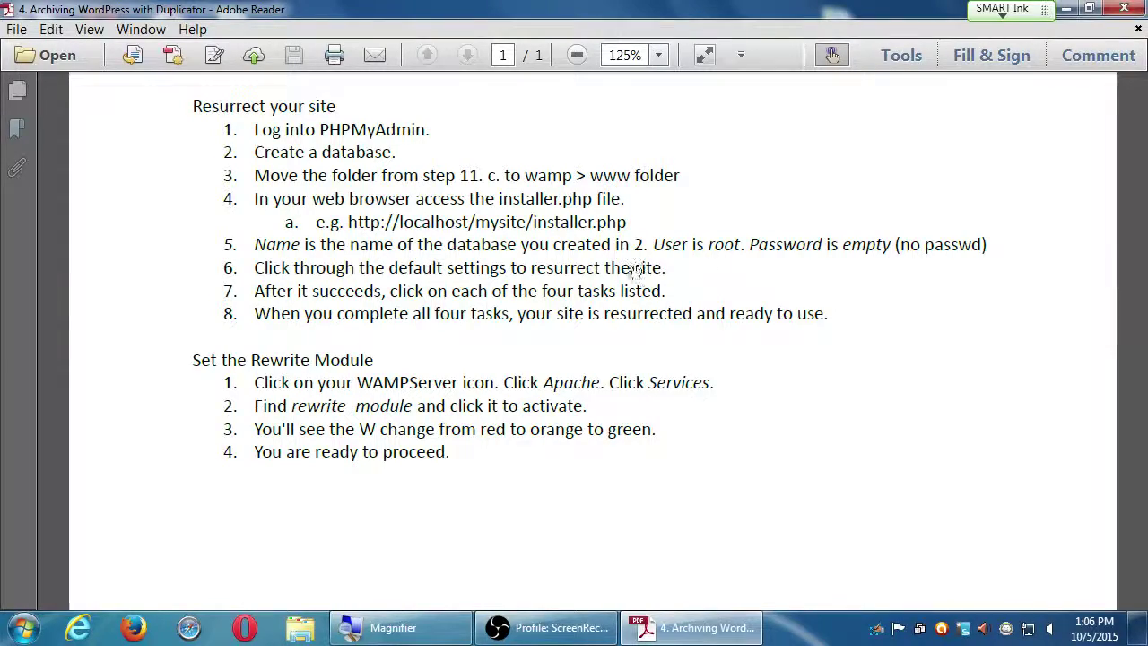
# Scroll back to the guide's title and its Archive your site steps.
pyautogui.moveTo(508, 164); pyautogui.dragTo(615, 430)
pyautogui.scroll(3, 610, 408)
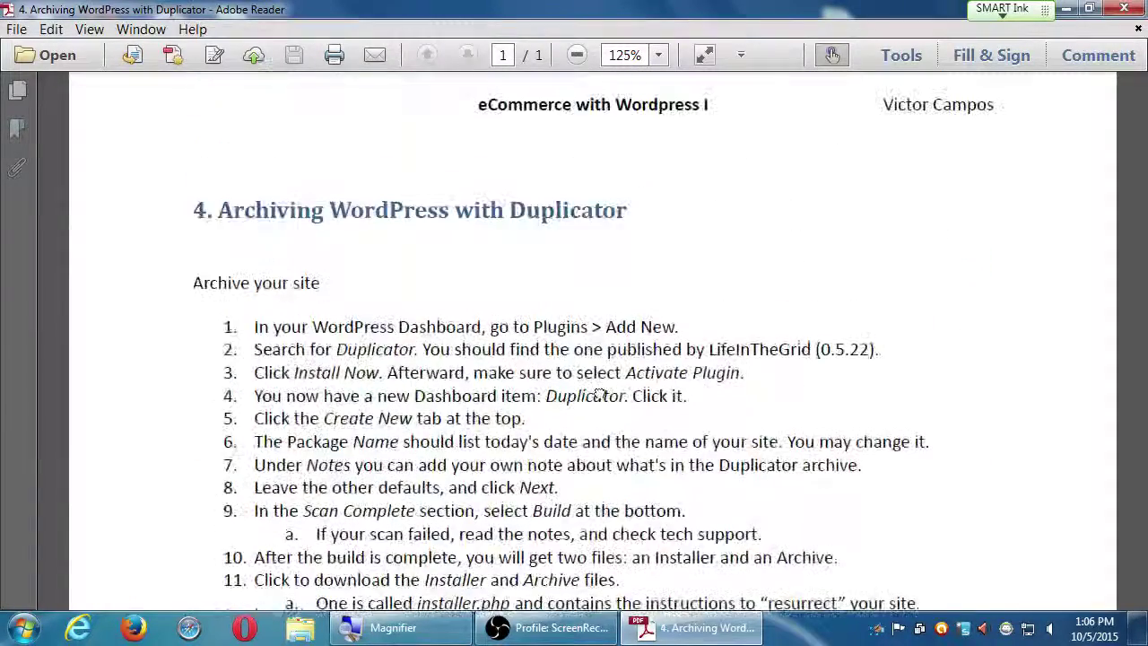
pyautogui.scroll(-3, 628, 391)
pyautogui.scroll(-1, 638, 390)
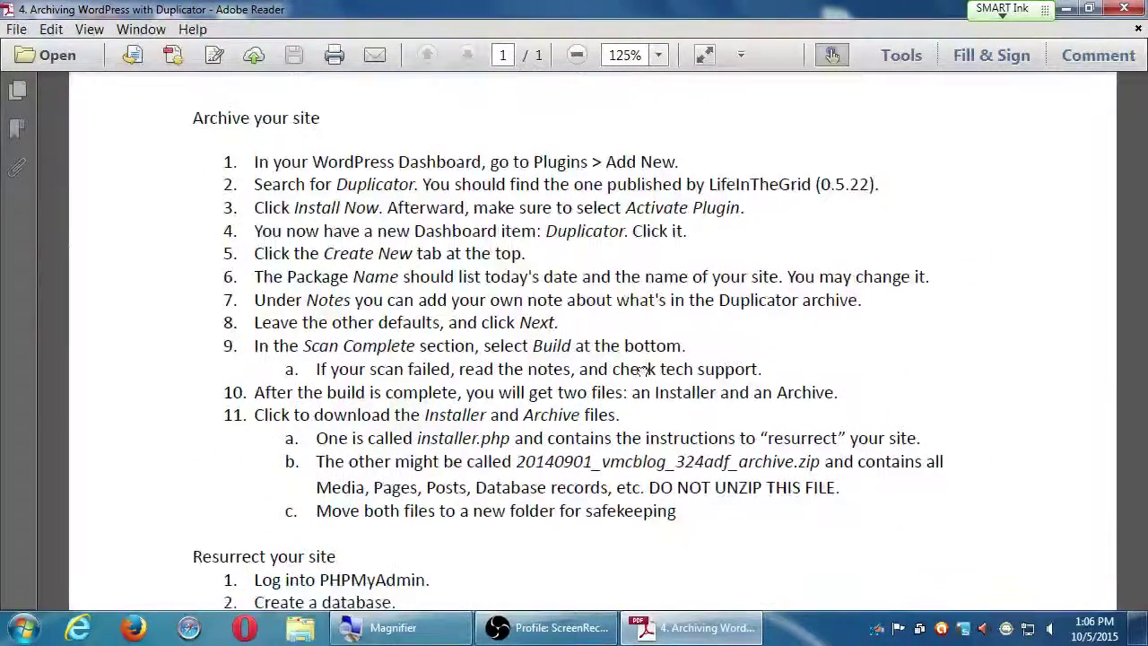
pyautogui.scroll(5, 619, 396)
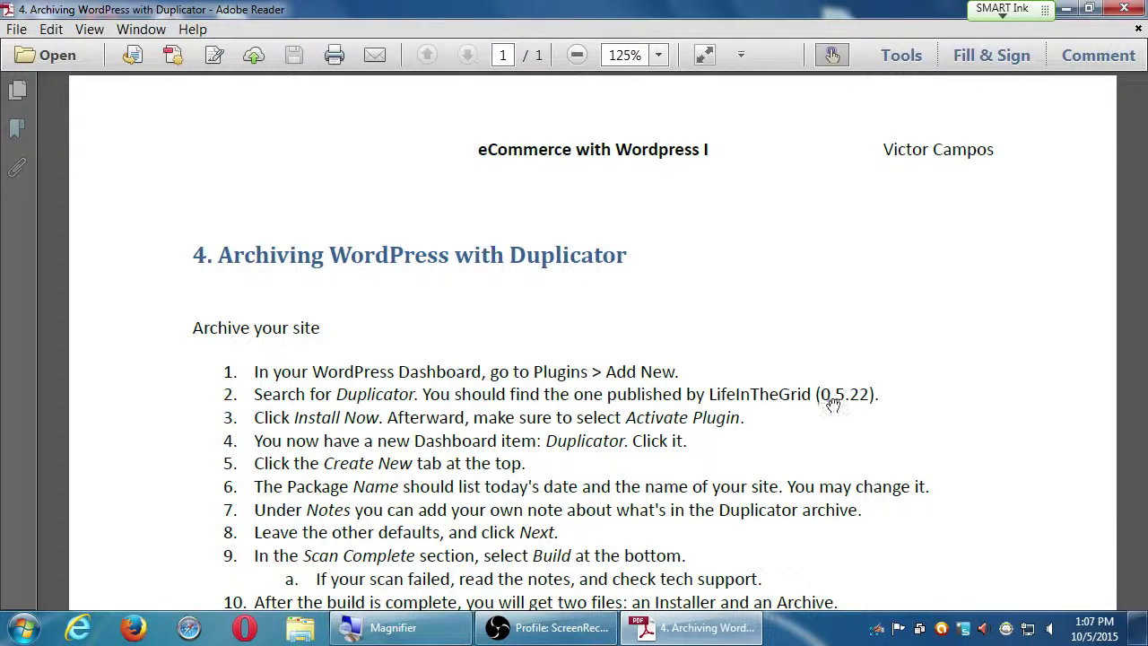
pyautogui.moveTo(960, 523); pyautogui.dragTo(829, 144)
pyautogui.scroll(10, 859, 191)
# Close the archiving guide and open campos-ecommerce-5ecommerce-plugin.pdf from the desktop.
pyautogui.click(1123, 9)
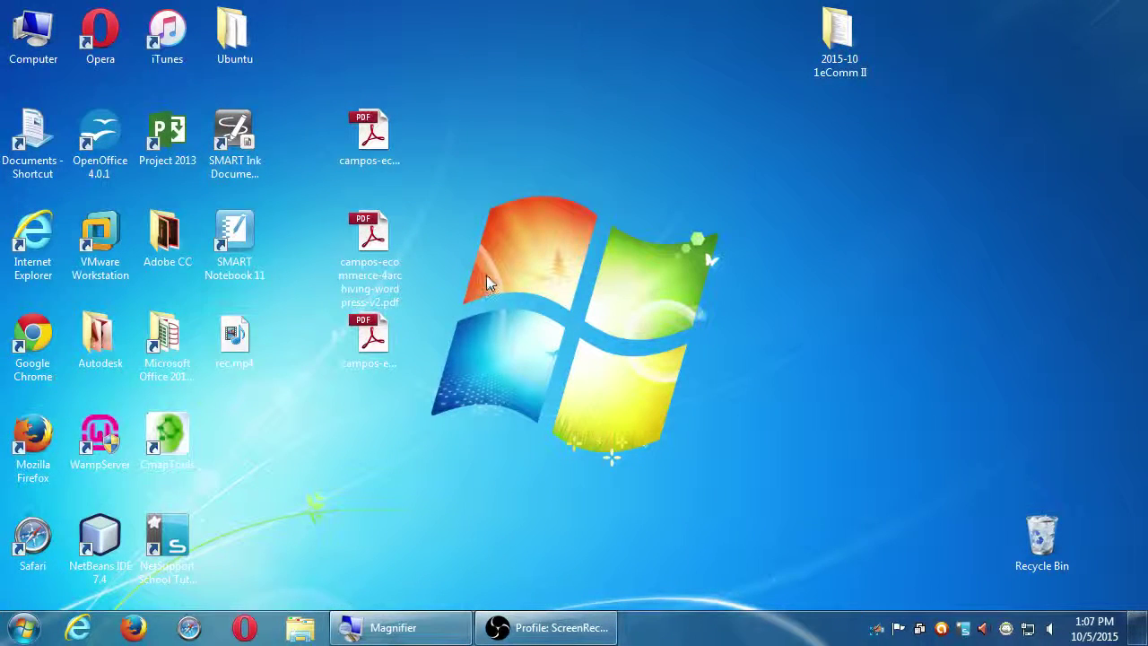
pyautogui.click(368, 238)
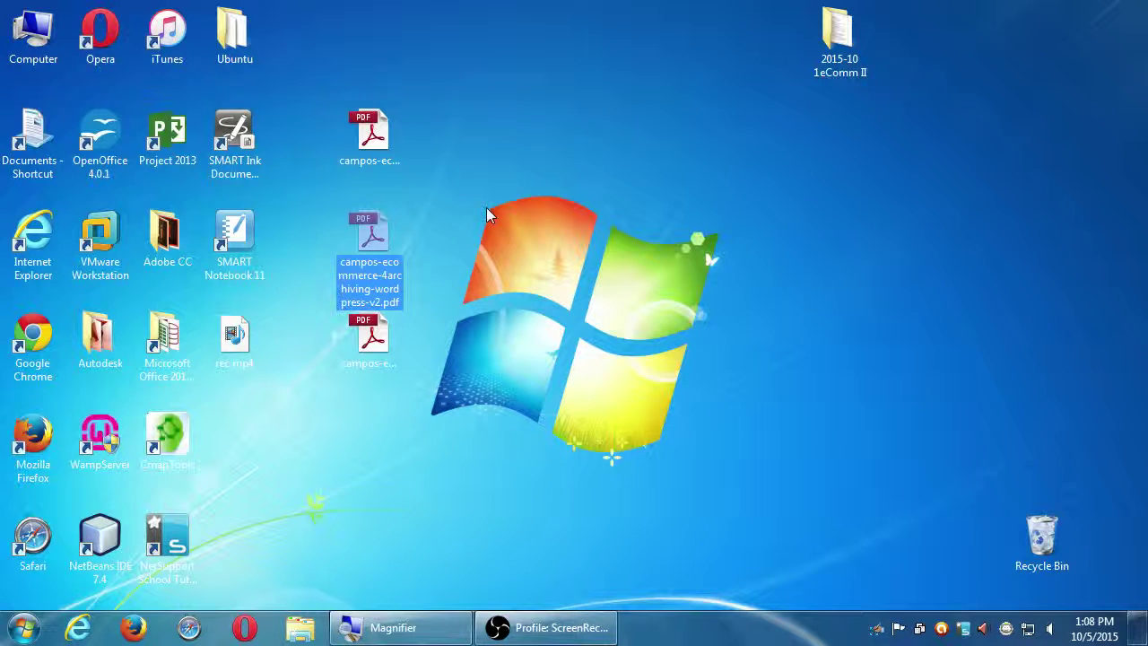
pyautogui.click(381, 350)
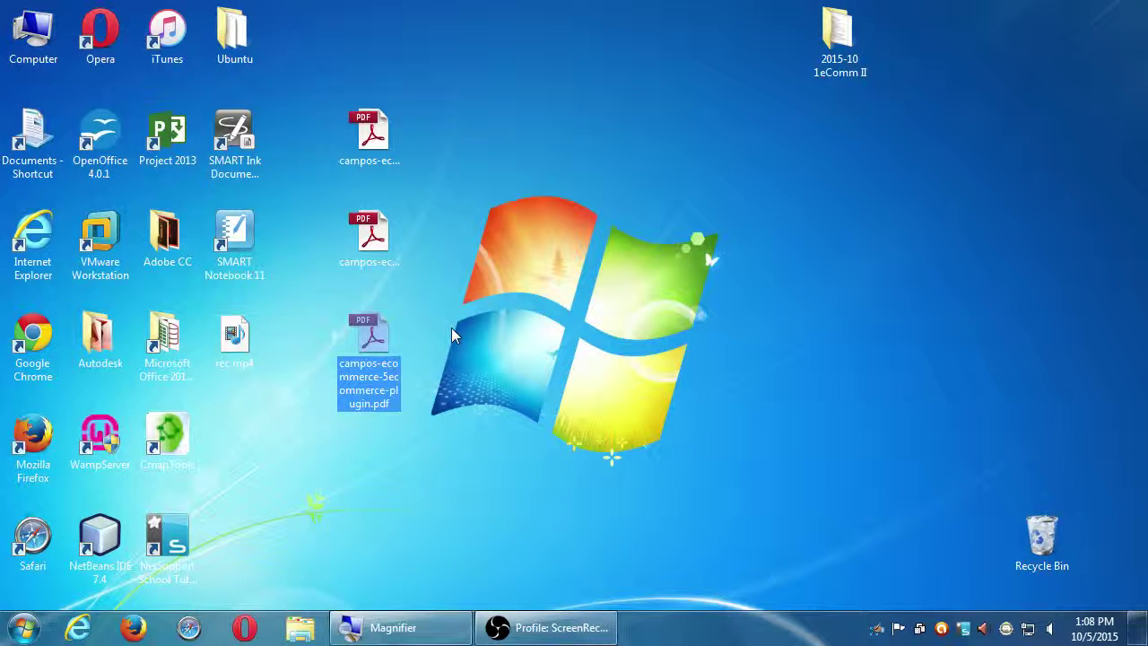
pyautogui.press('Return')
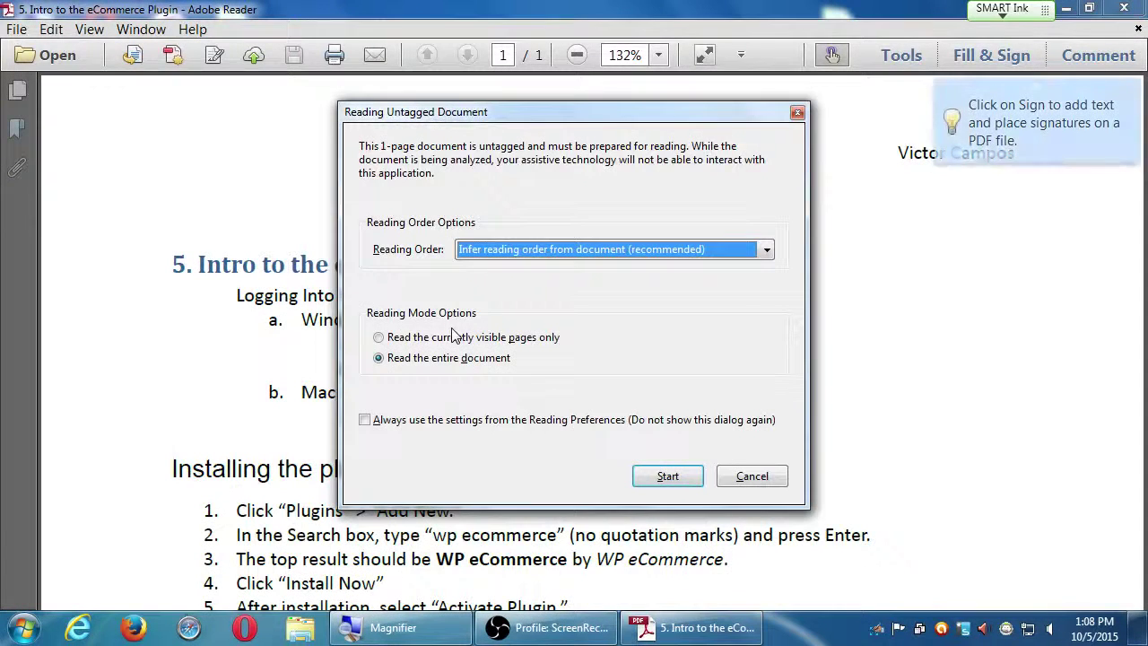
# Cancel the untagged-document prompt and return to the top of the eCommerce Plugin guide.
pyautogui.click(759, 481)
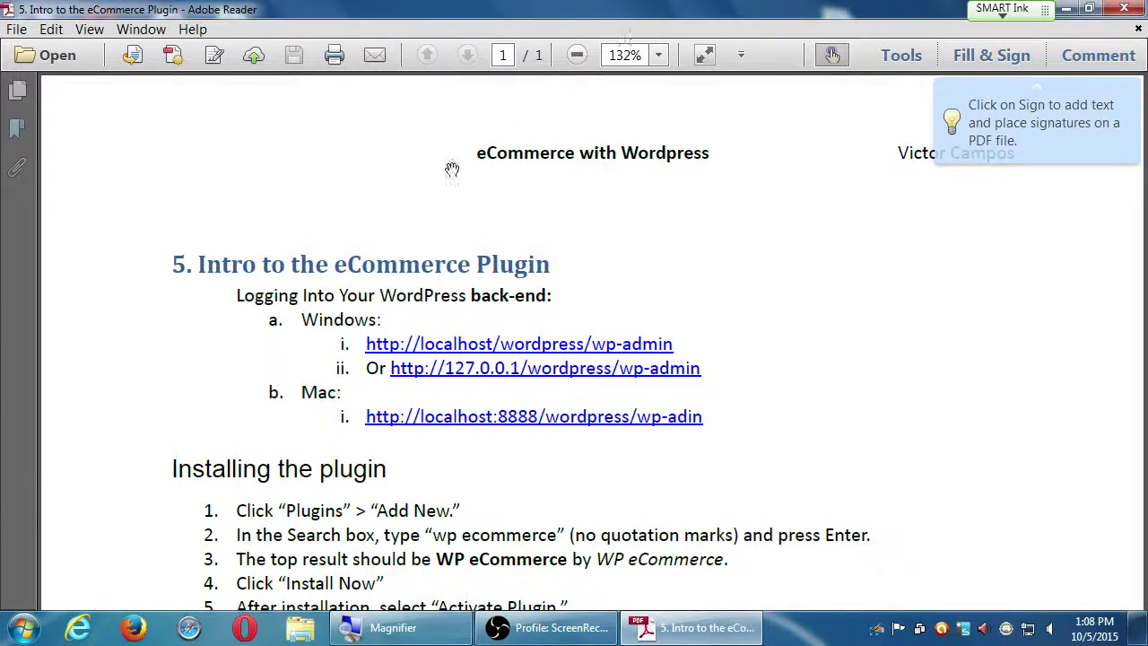
pyautogui.moveTo(278, 422); pyautogui.dragTo(335, 209)
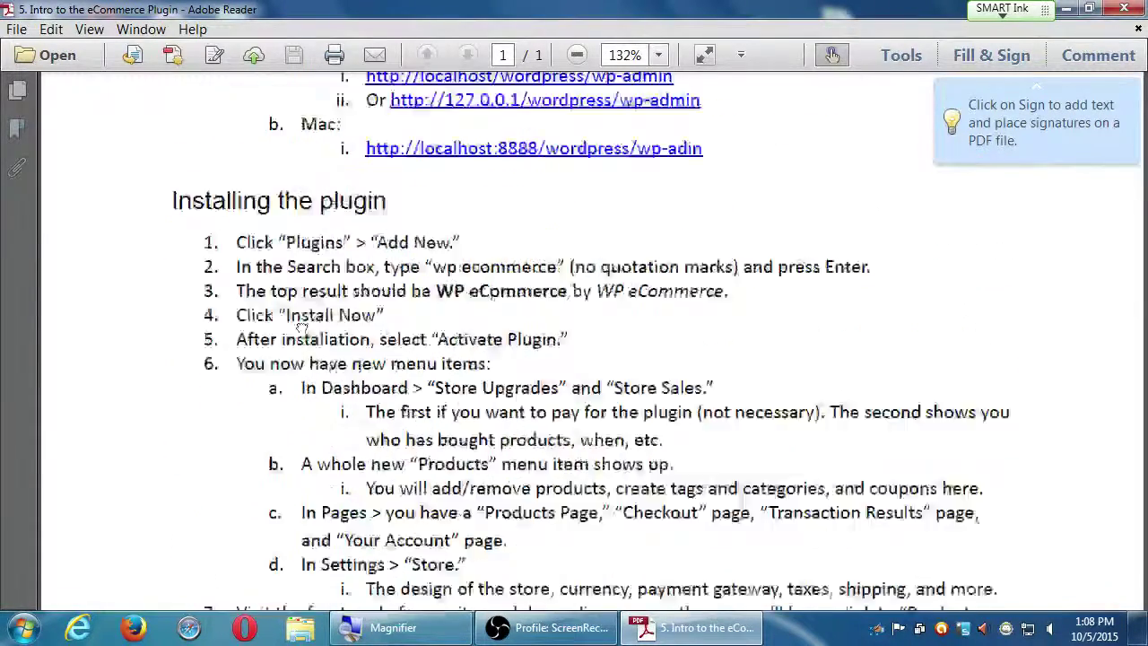
pyautogui.scroll(5, 350, 318)
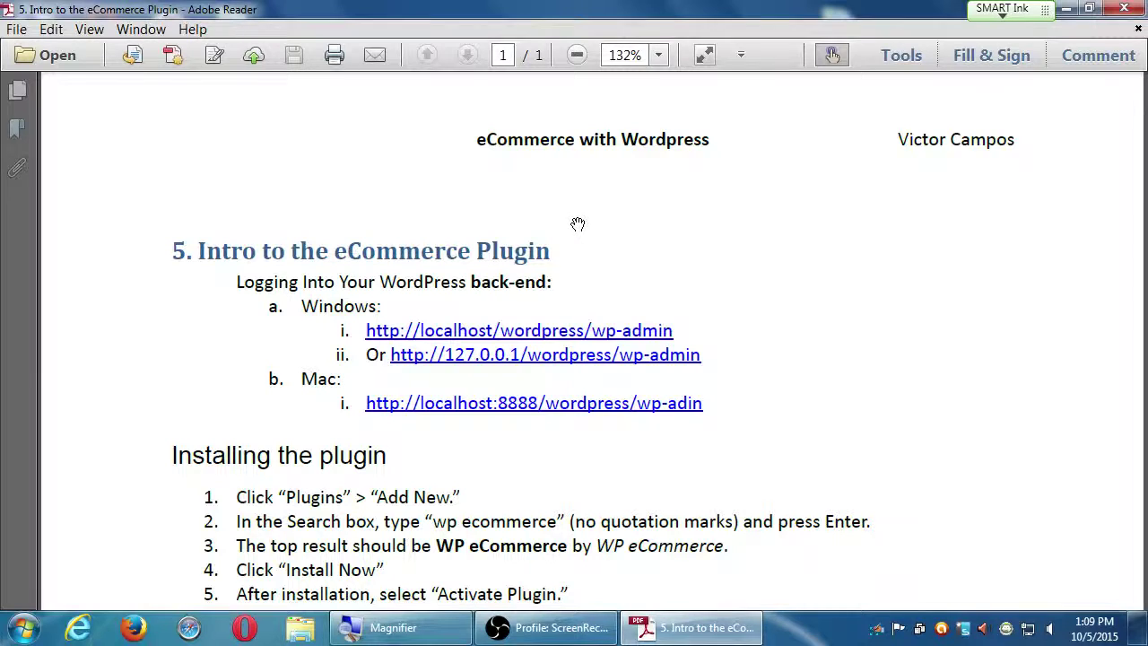
# Magnify the screen and scroll down to the Products > Add New steps for five products.
pyautogui.moveTo(730, 516); pyautogui.dragTo(736, 366)
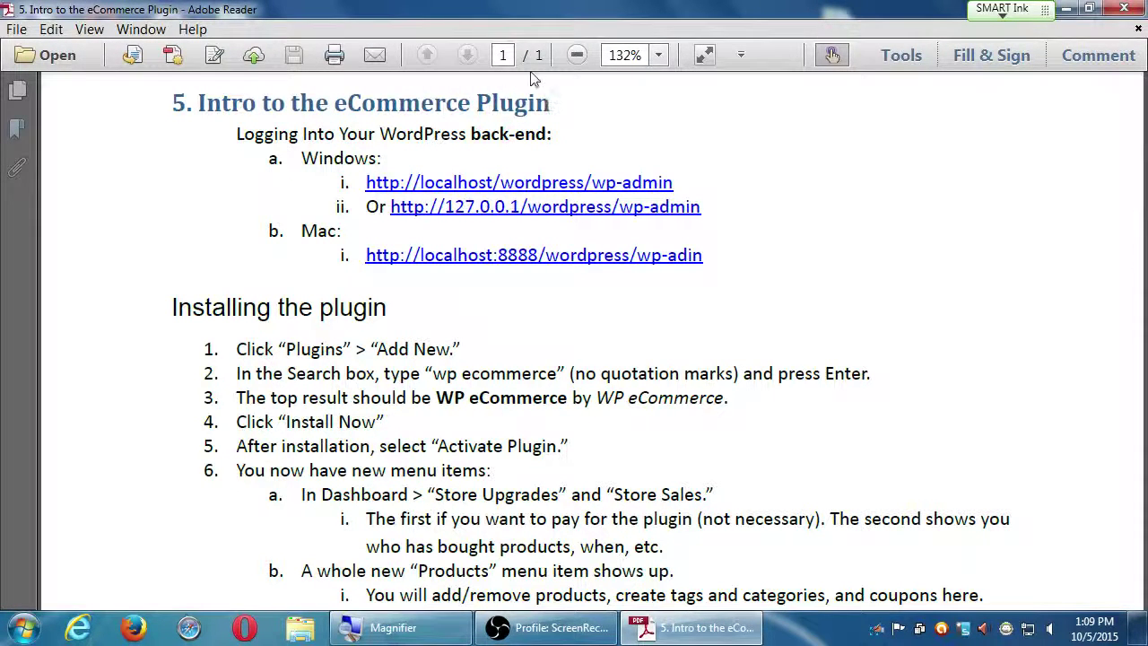
pyautogui.press('super+plus')
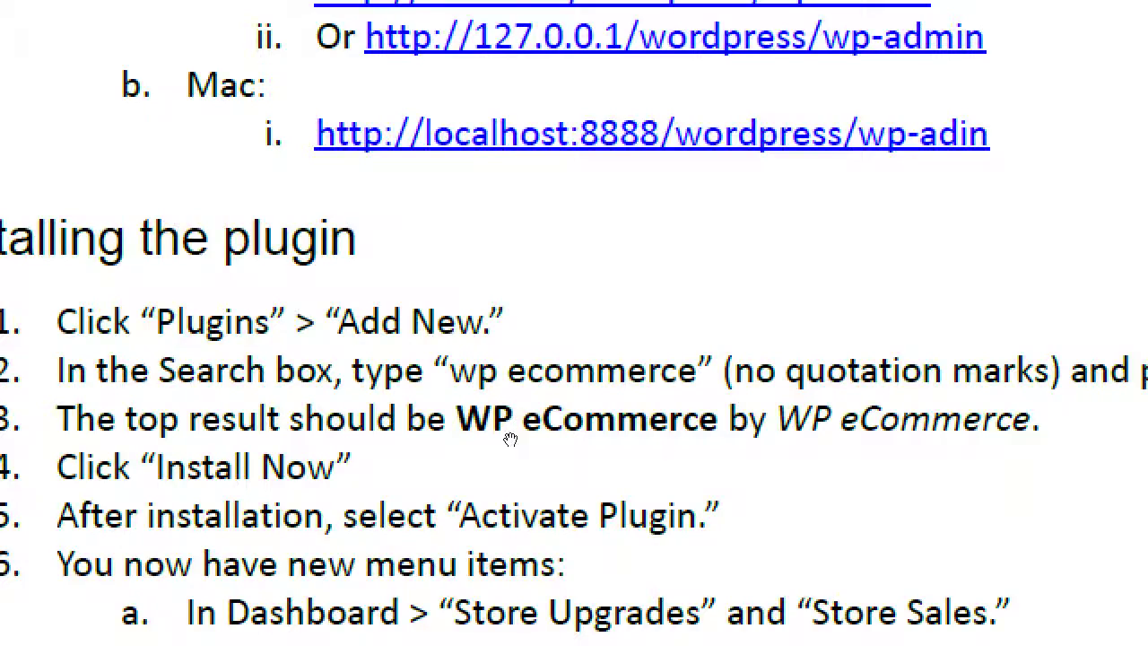
pyautogui.scroll(-5, 530, 462)
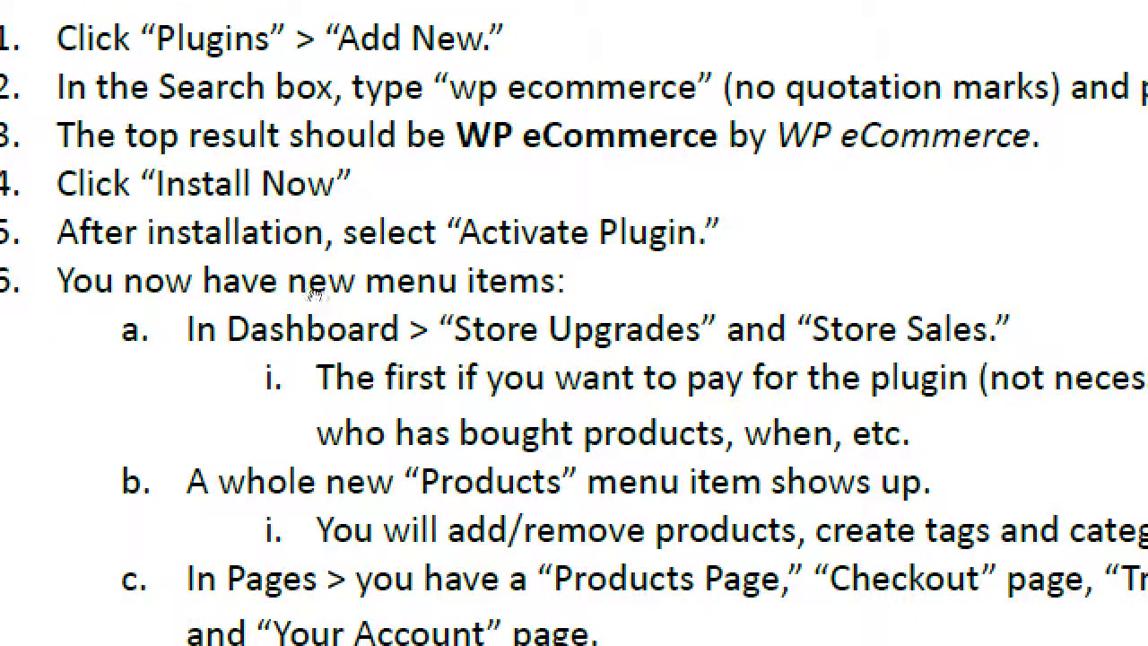
pyautogui.scroll(-1, 386, 359)
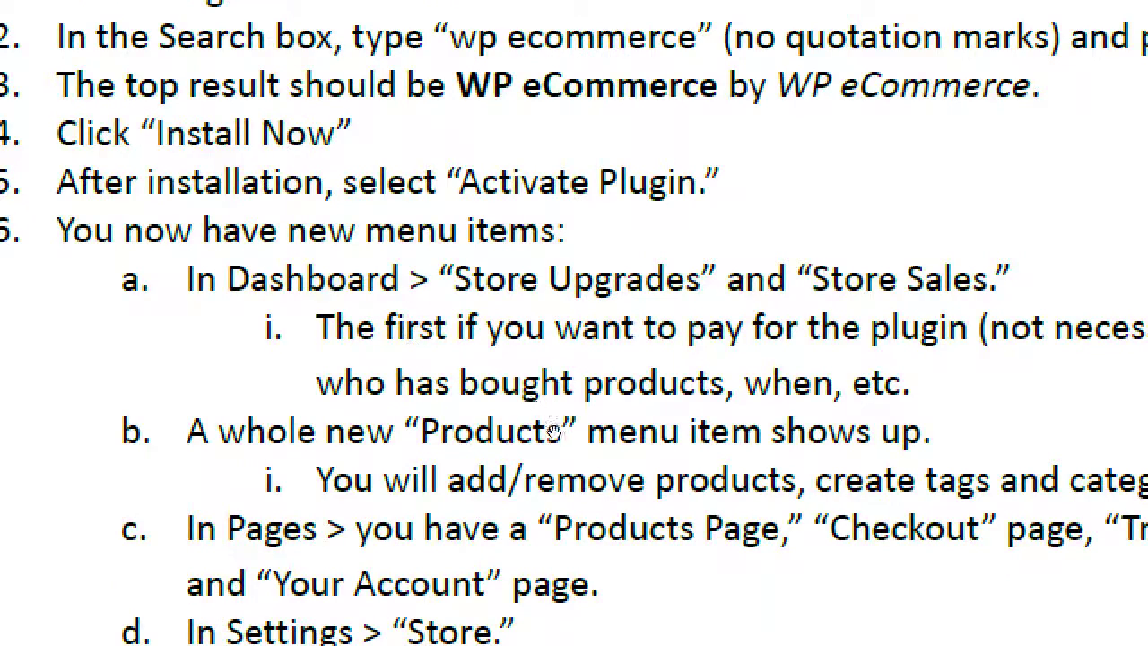
pyautogui.scroll(-1, 551, 424)
pyautogui.scroll(-3, 550, 423)
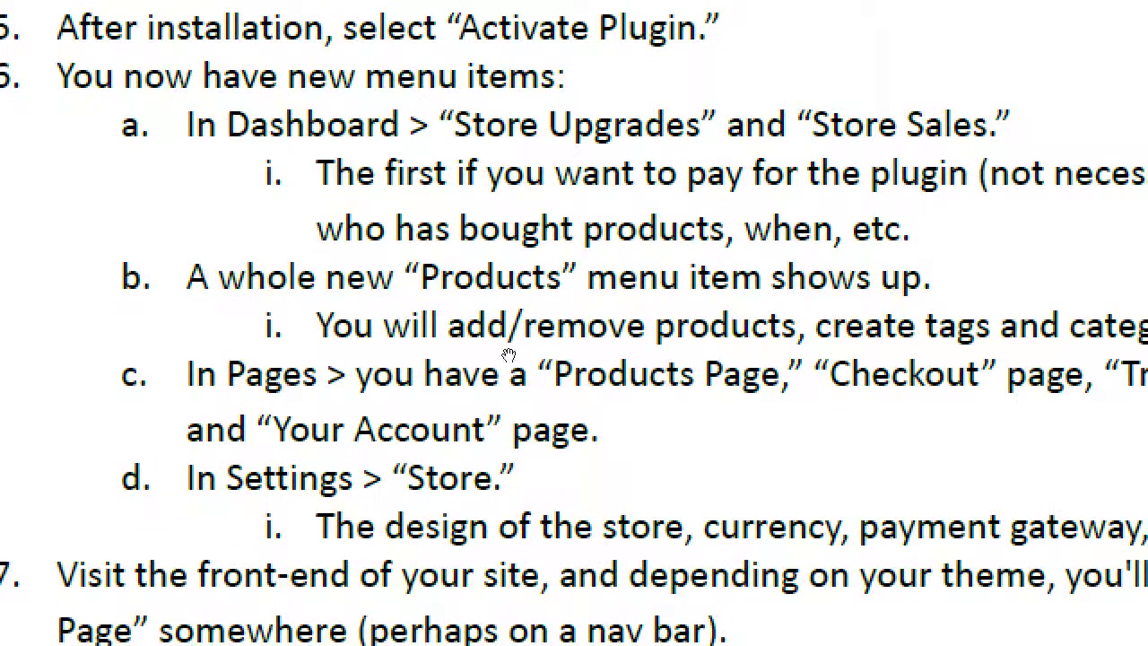
pyautogui.scroll(-6, 485, 413)
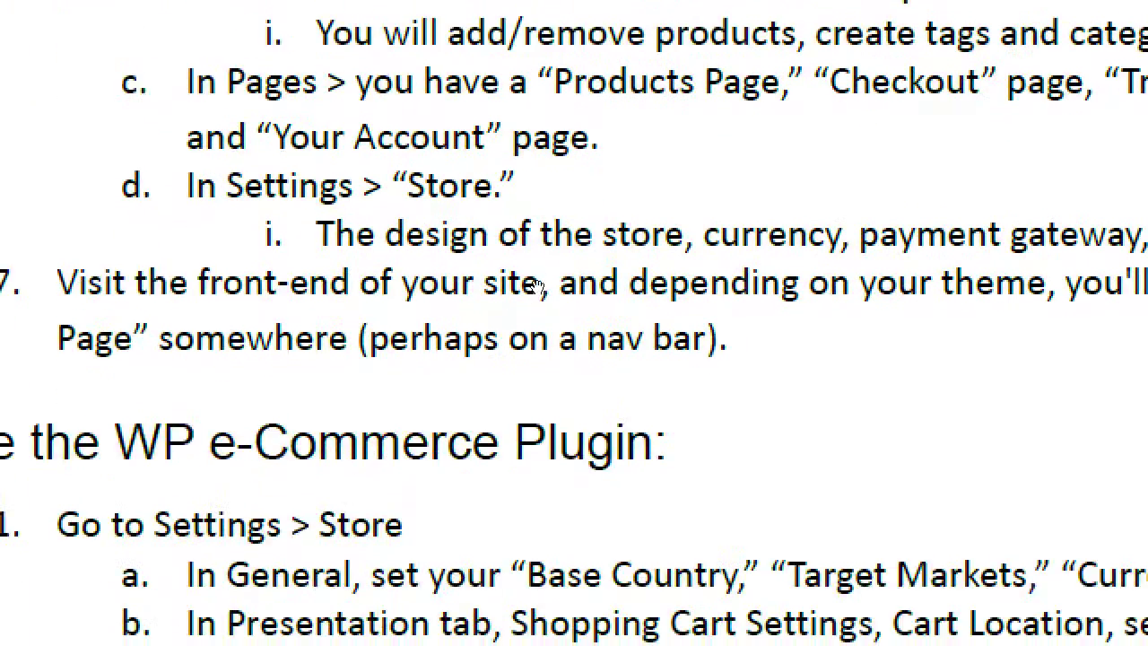
pyautogui.scroll(-12, 490, 423)
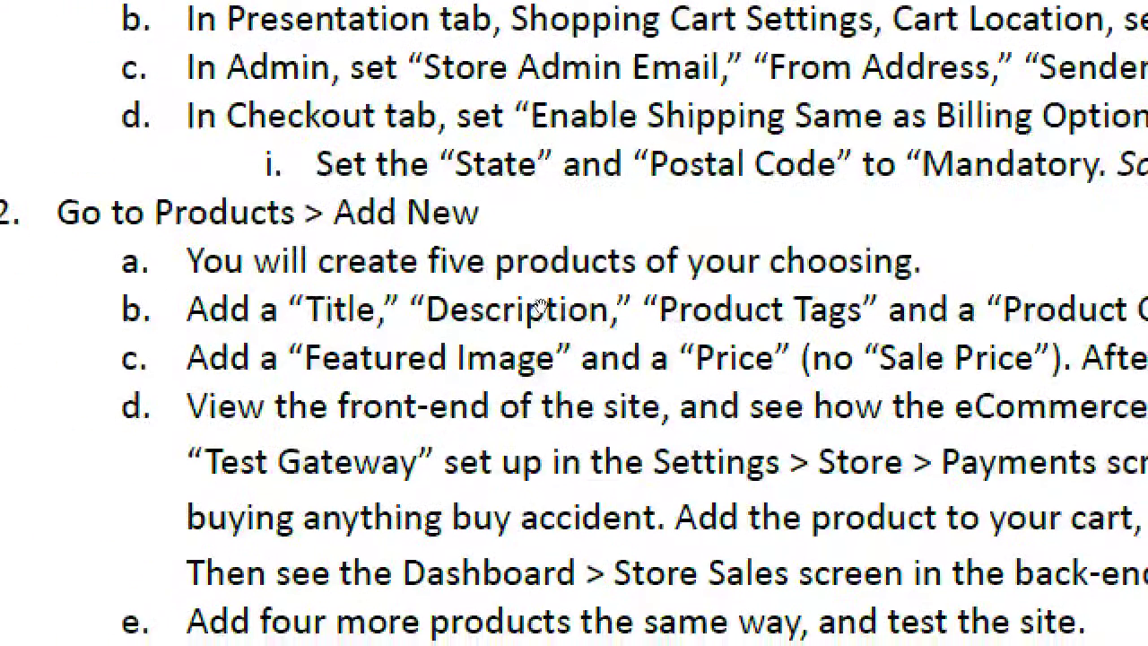
pyautogui.scroll(-2, 510, 422)
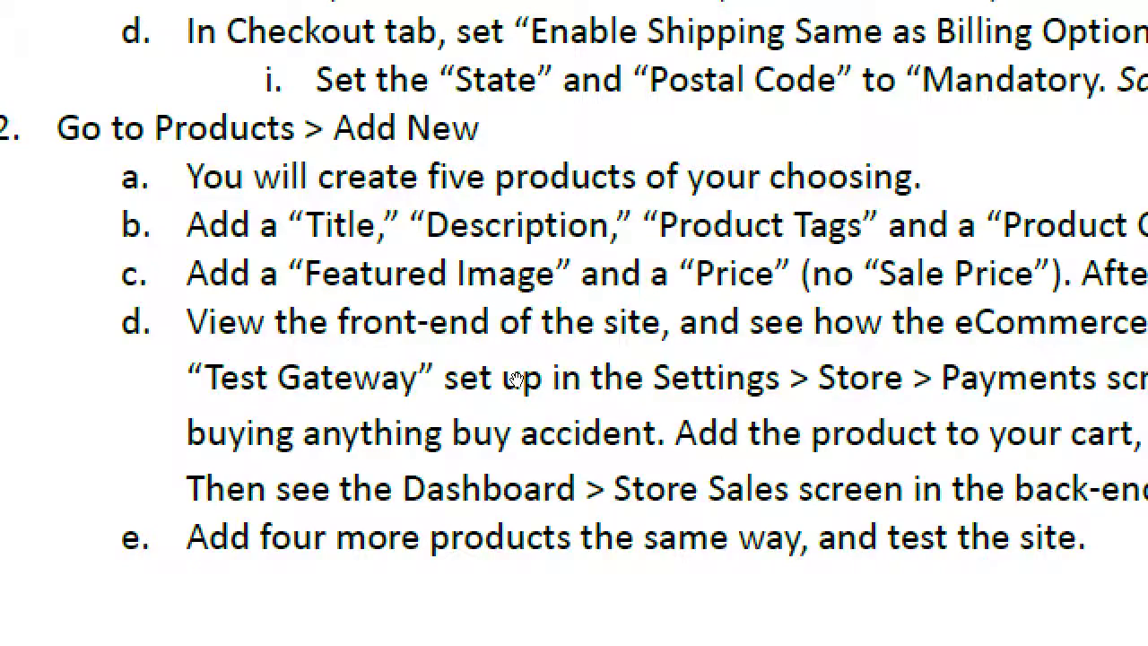
# Turn off Magnifier zoom, scroll to the page top, and restore Adobe Reader to a smaller window.
pyautogui.press('super+minus')
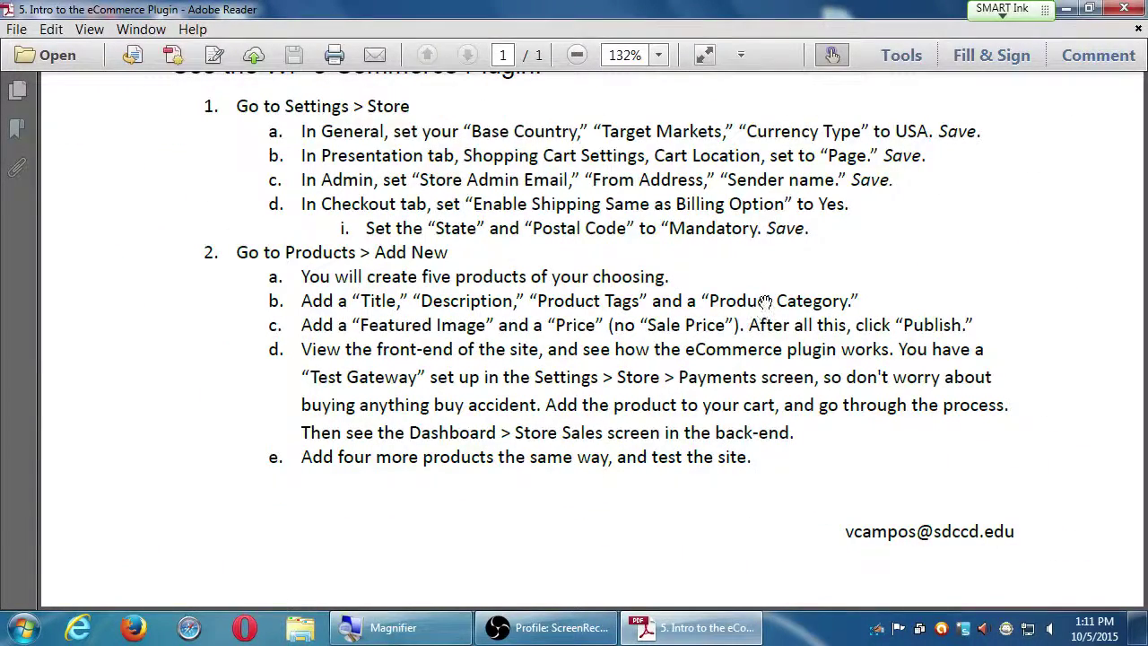
pyautogui.scroll(3, 752, 229)
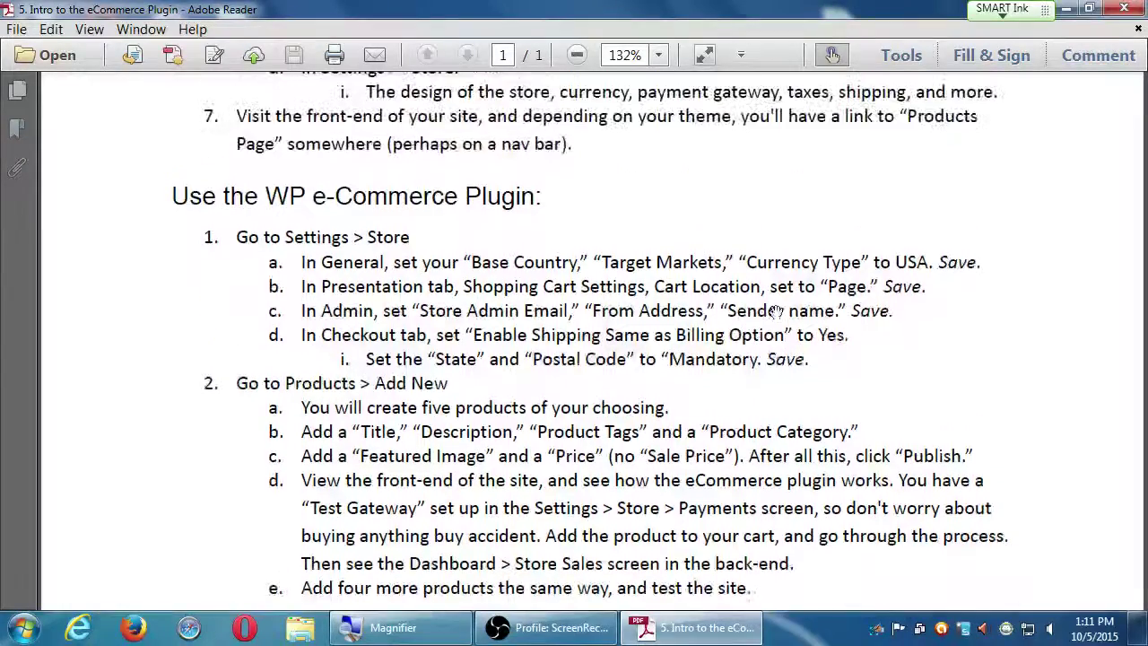
pyautogui.scroll(12, 777, 311)
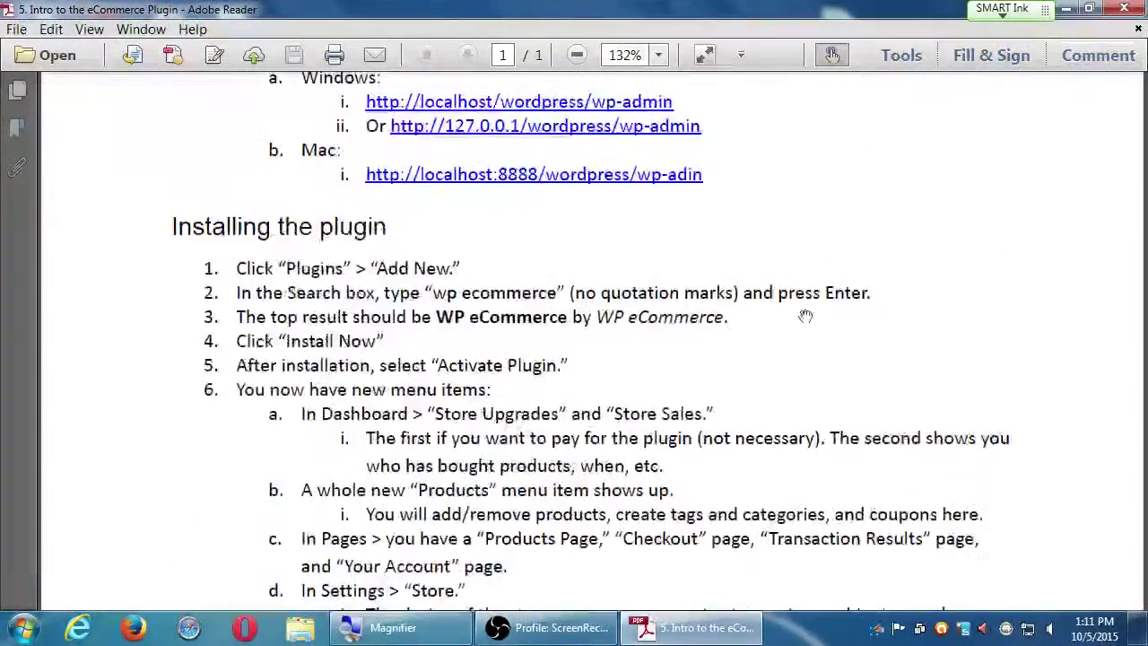
pyautogui.scroll(5, 805, 316)
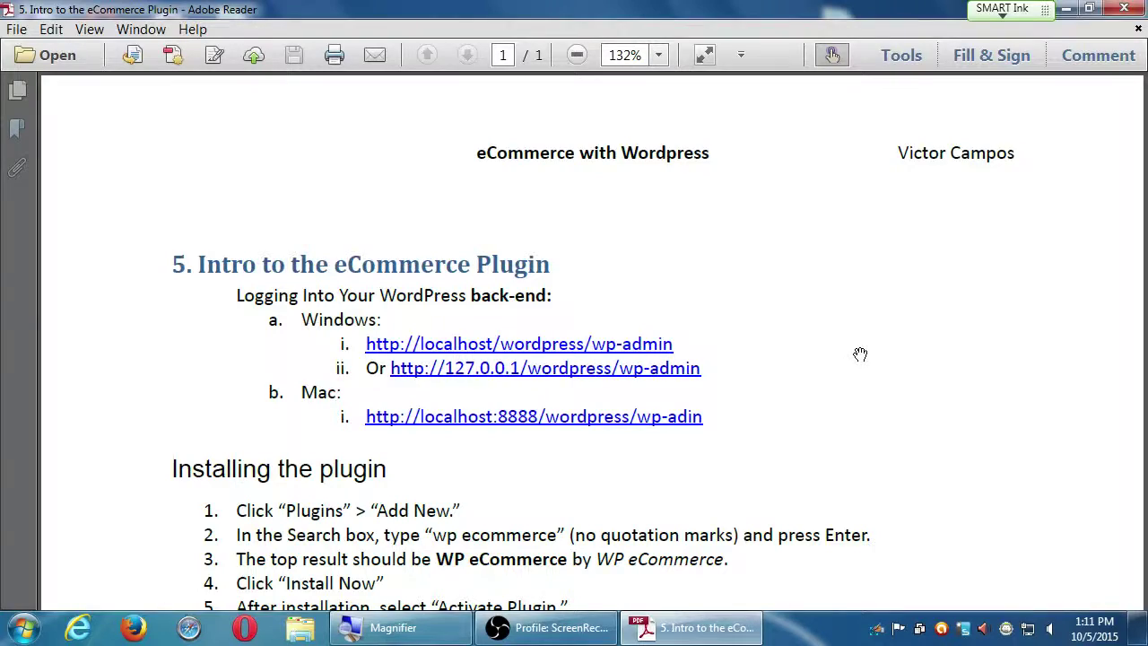
pyautogui.moveTo(652, 9); pyautogui.dragTo(1147, 187)
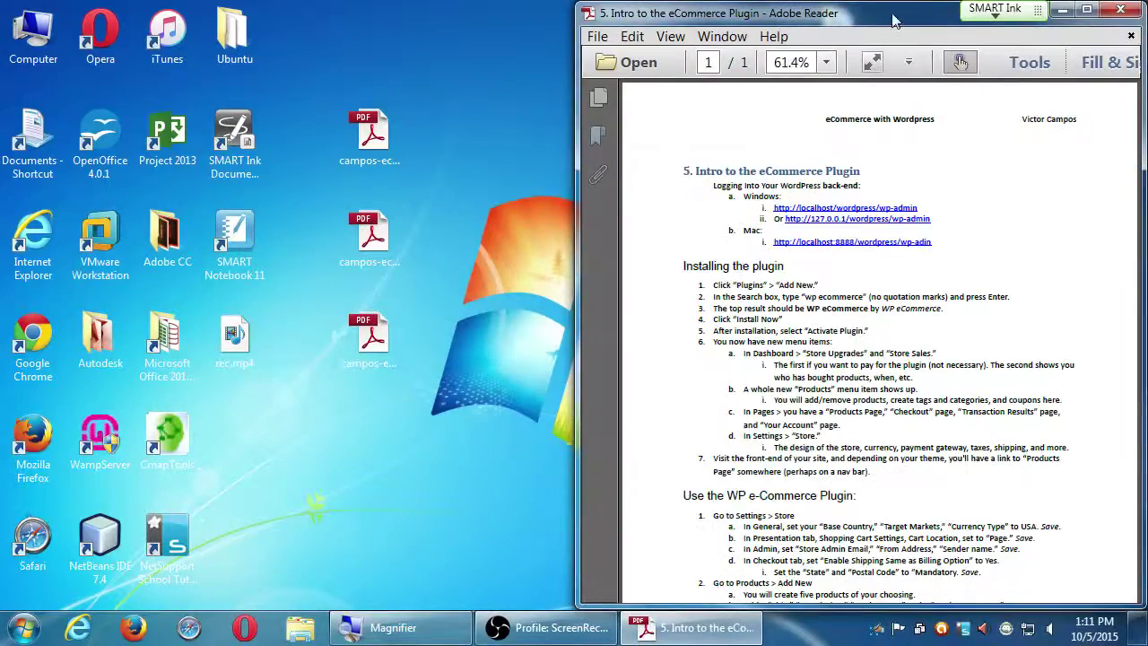
# Pull the Adobe Reader window out of the right snap and move it higher and further left.
pyautogui.moveTo(895, 20); pyautogui.dragTo(783, 81)
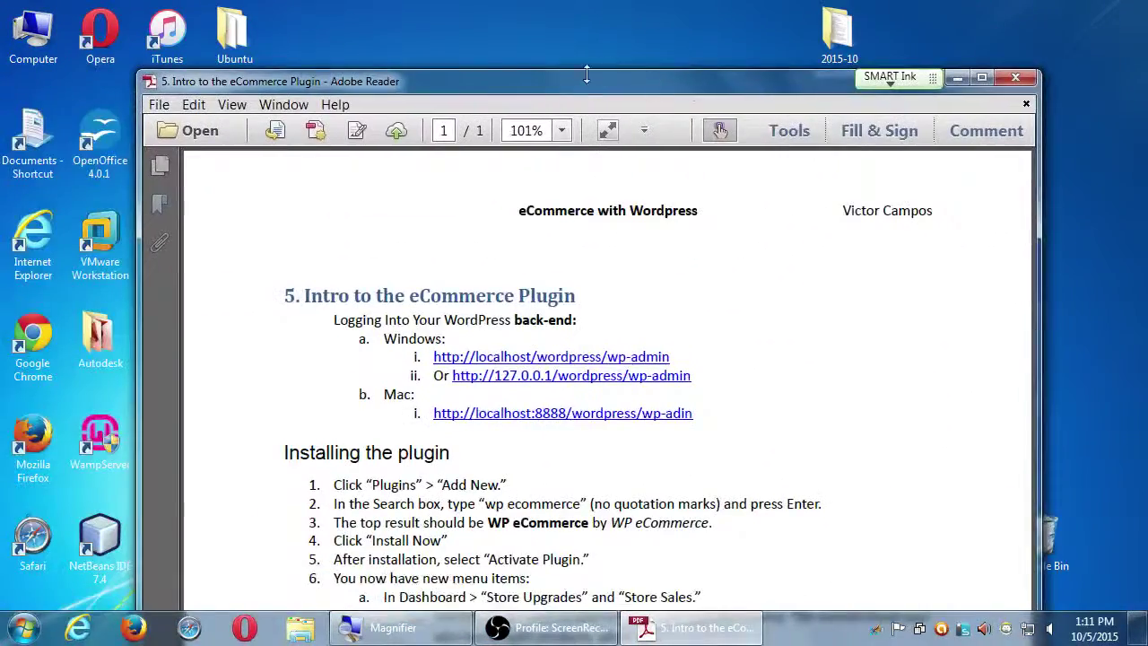
pyautogui.moveTo(587, 74); pyautogui.dragTo(1141, 221)
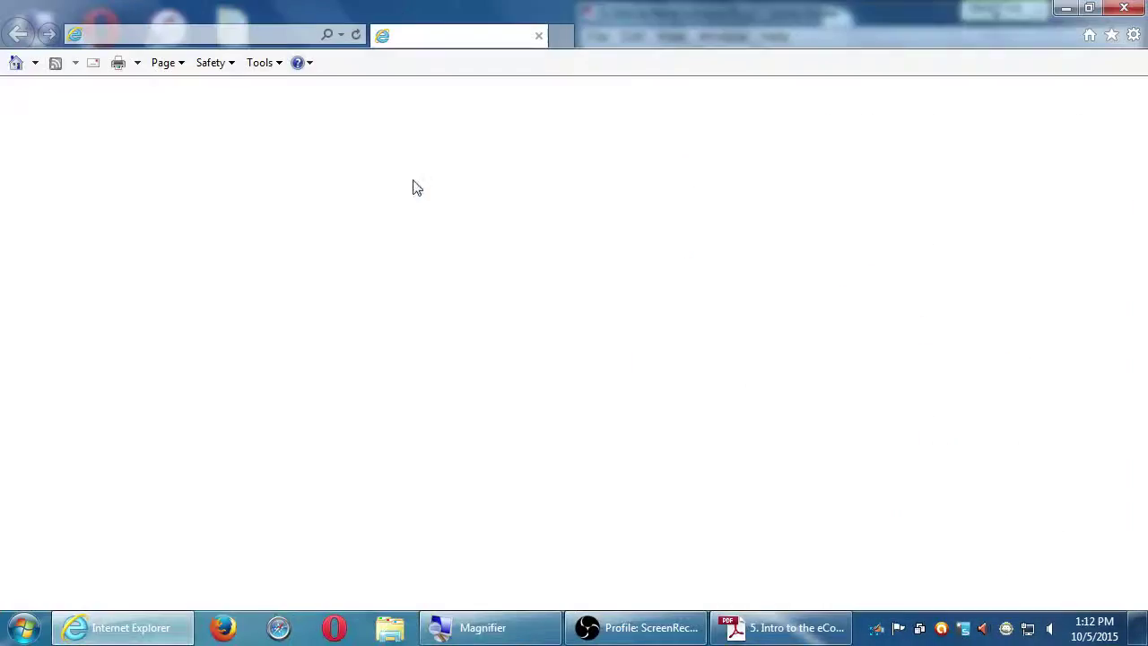
# Dock Internet Explorer on the left half beside the handout, then close it and maximize the handout.
pyautogui.moveTo(502, 18); pyautogui.dragTo(459, 117)
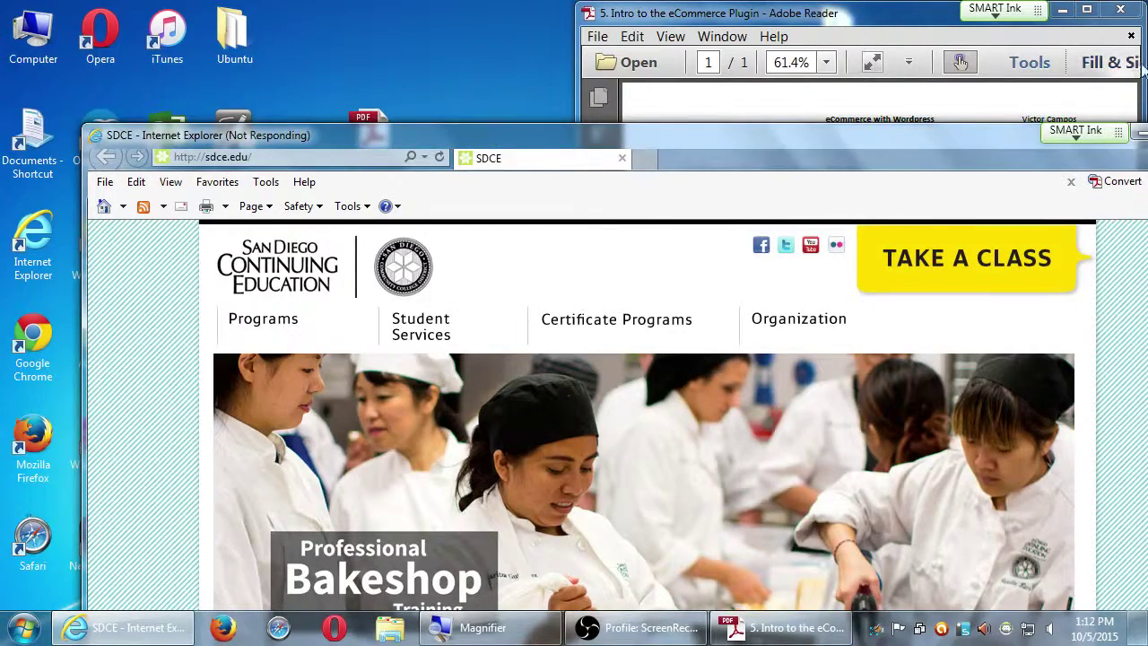
pyautogui.click(893, 132)
pyautogui.click(441, 163)
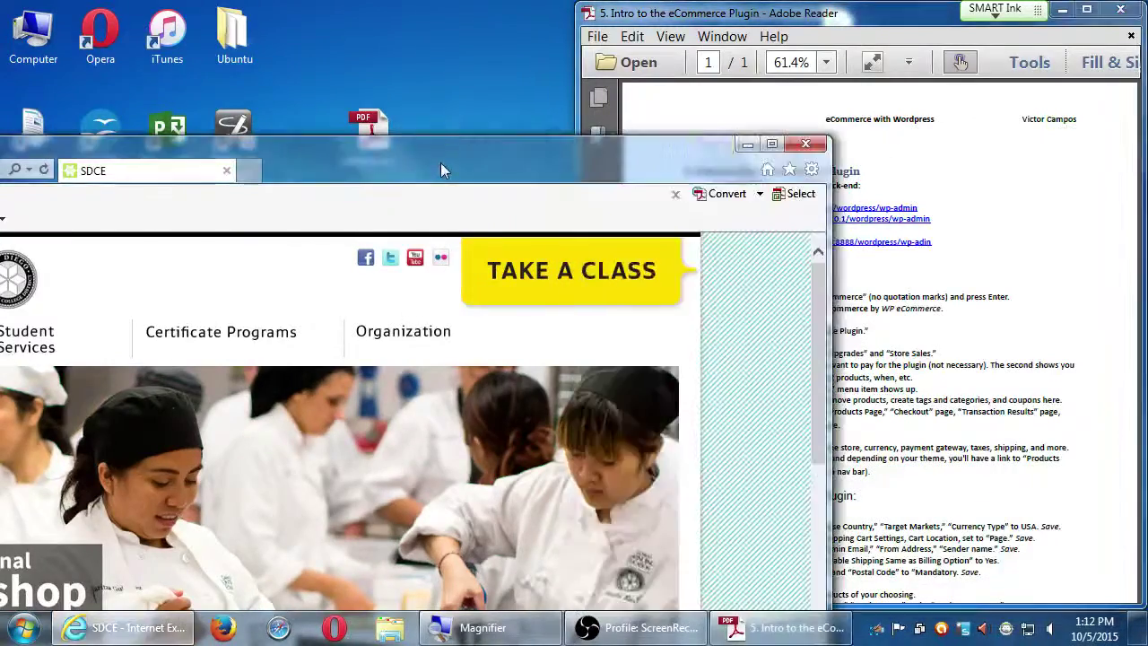
pyautogui.moveTo(453, 150); pyautogui.dragTo(2, 167)
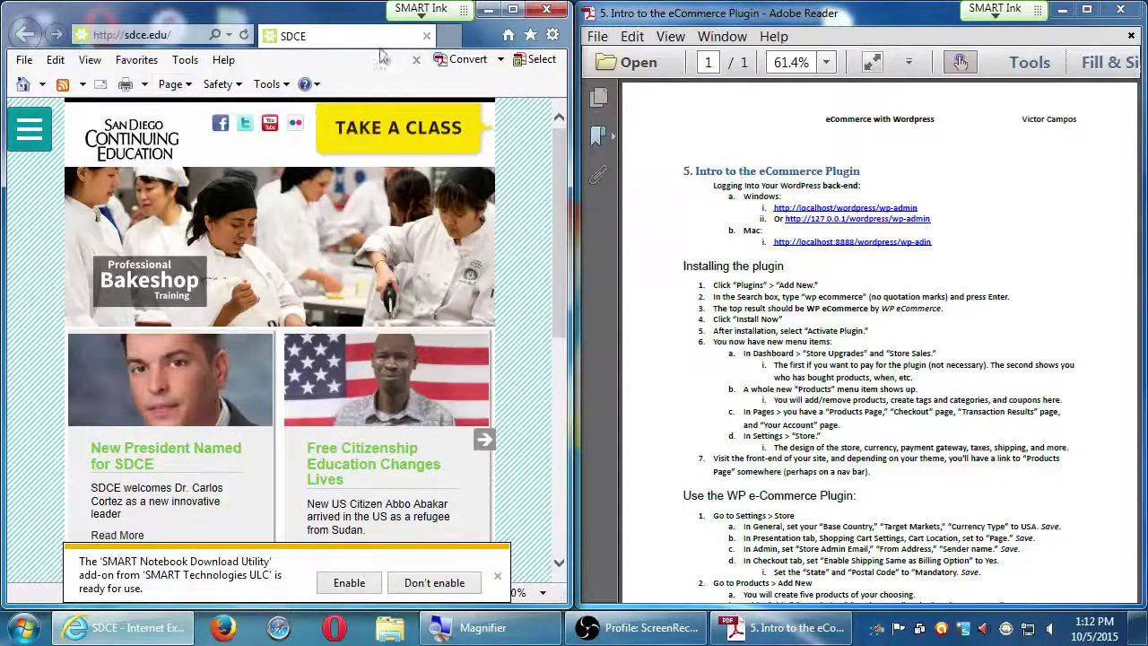
pyautogui.click(546, 10)
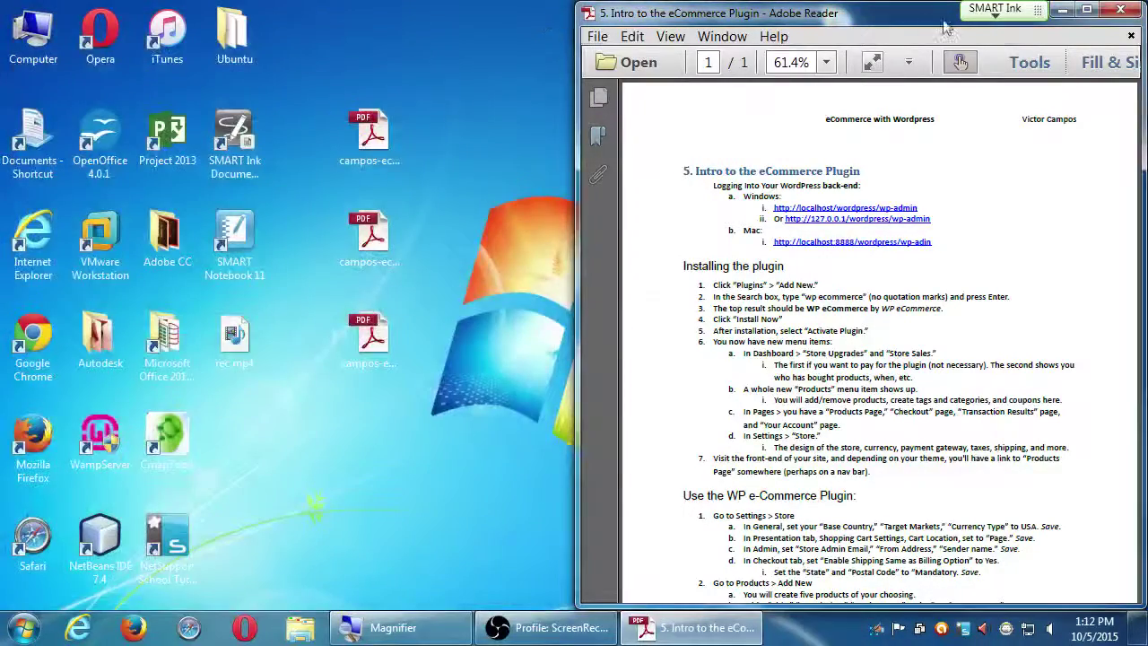
pyautogui.click(1087, 11)
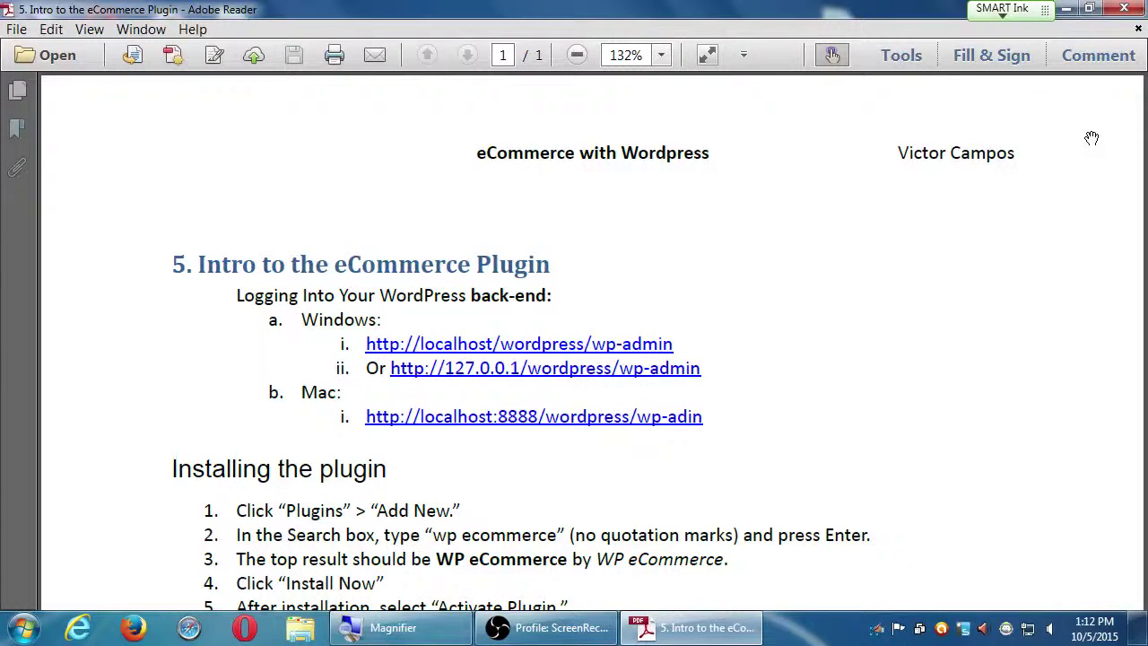
# Close the eCommerce handout and open campos-ecommerce-4archiving-wordpress-v2.pdf from the desktop.
pyautogui.click(1128, 9)
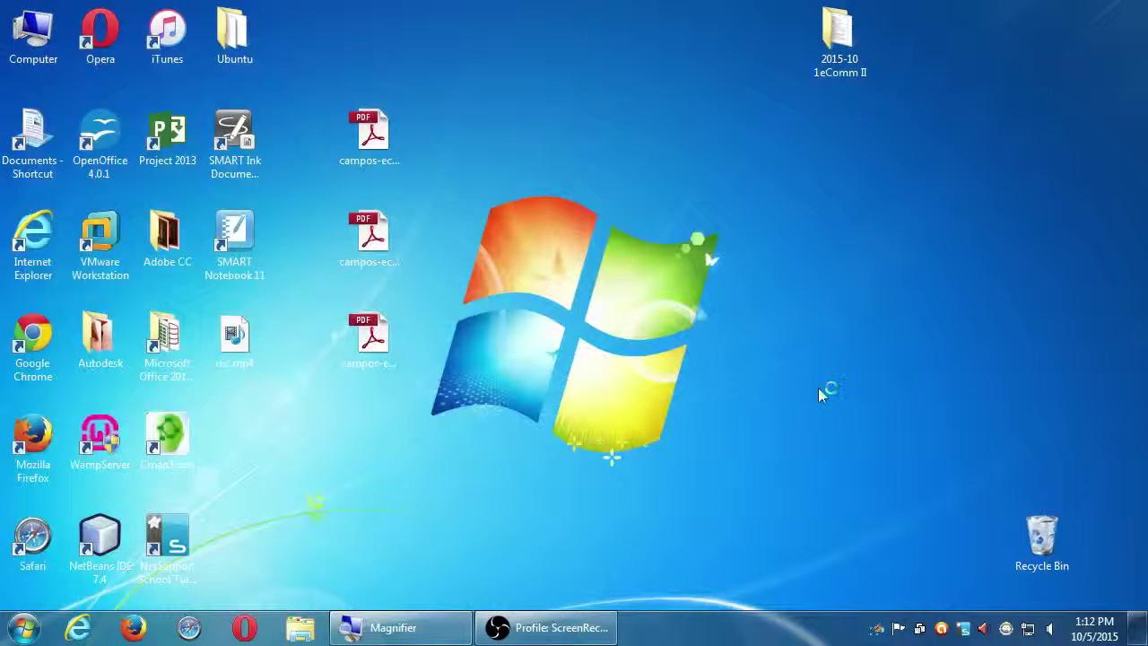
pyautogui.click(368, 249)
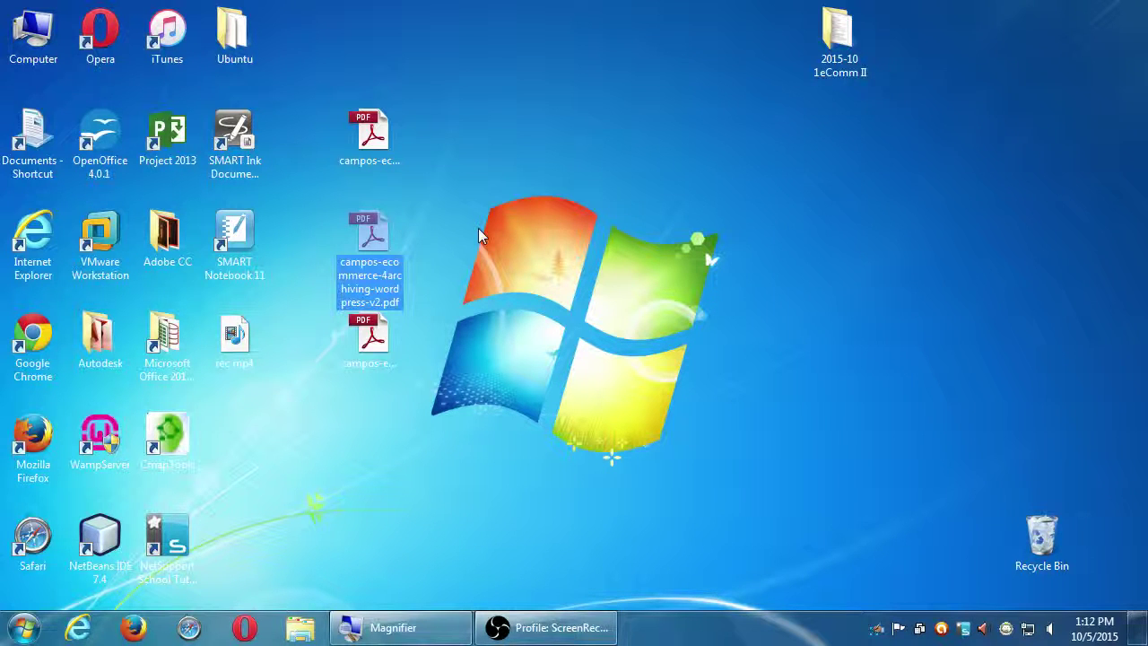
pyautogui.doubleClick(365, 219)
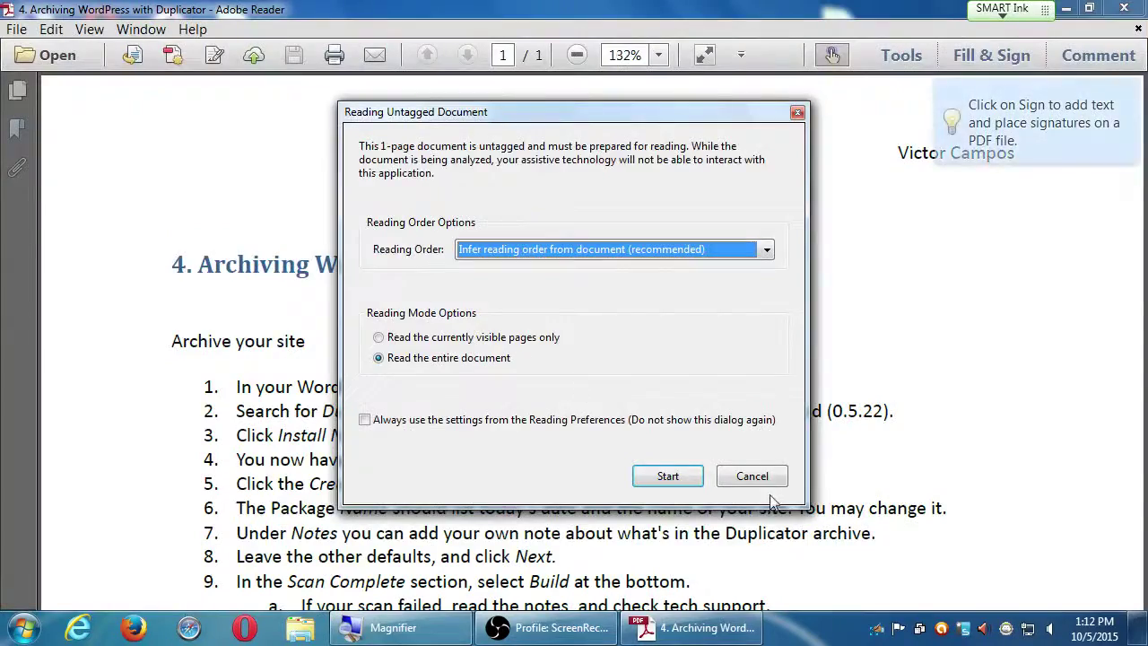
pyautogui.click(764, 483)
# Scroll to the end of the archiving guide, then minimize everything to show the desktop.
pyautogui.scroll(-6, 764, 482)
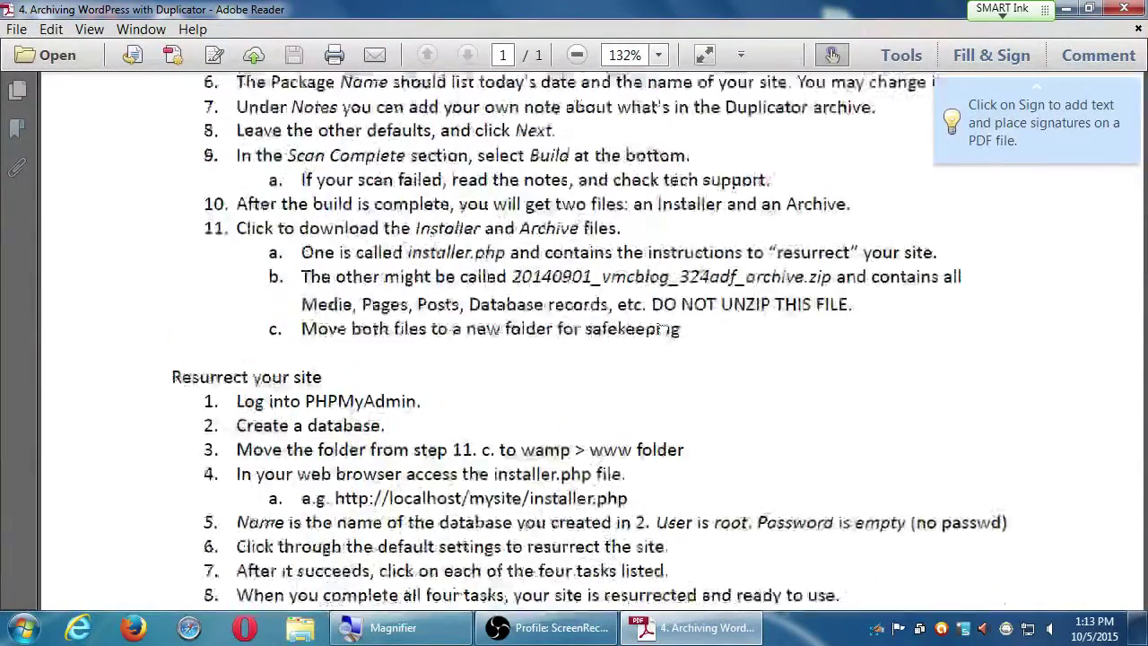
pyautogui.scroll(-1, 634, 345)
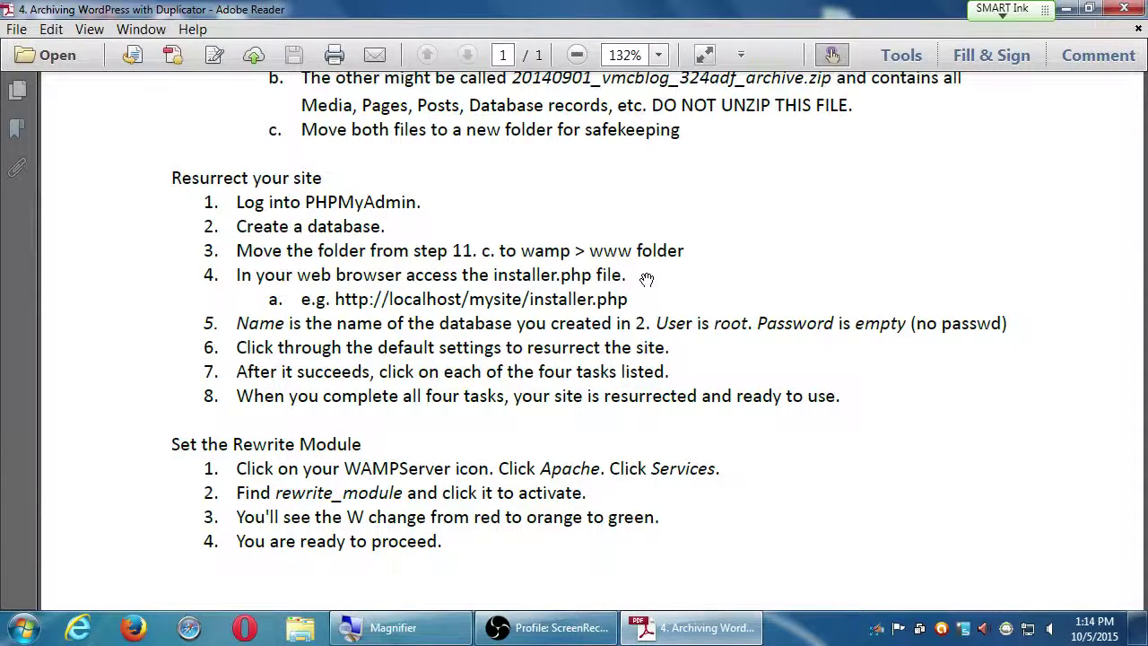
pyautogui.press('super+d')
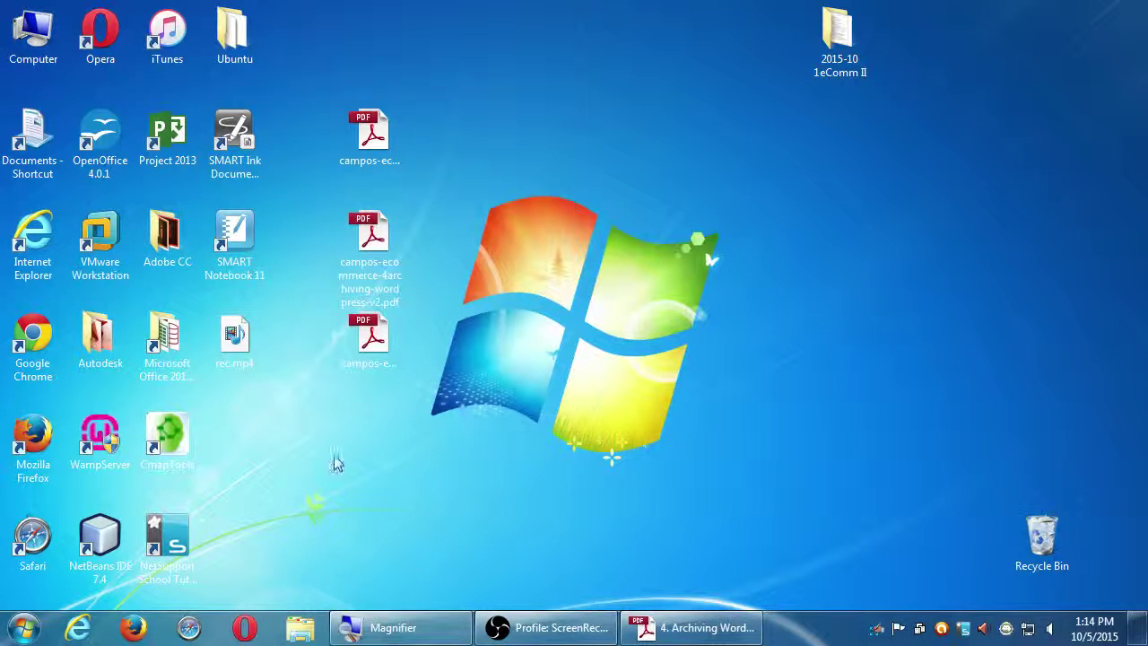
# Launch WampServer from its desktop shortcut and return the screen magnification to normal.
pyautogui.click(110, 440)
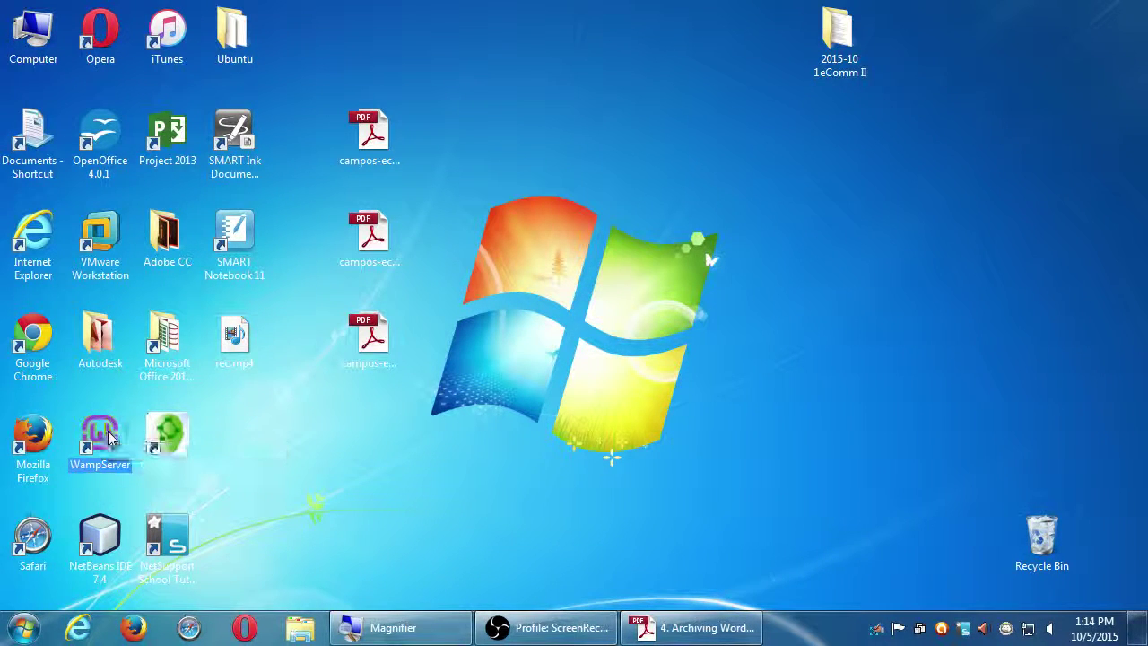
pyautogui.doubleClick(110, 436)
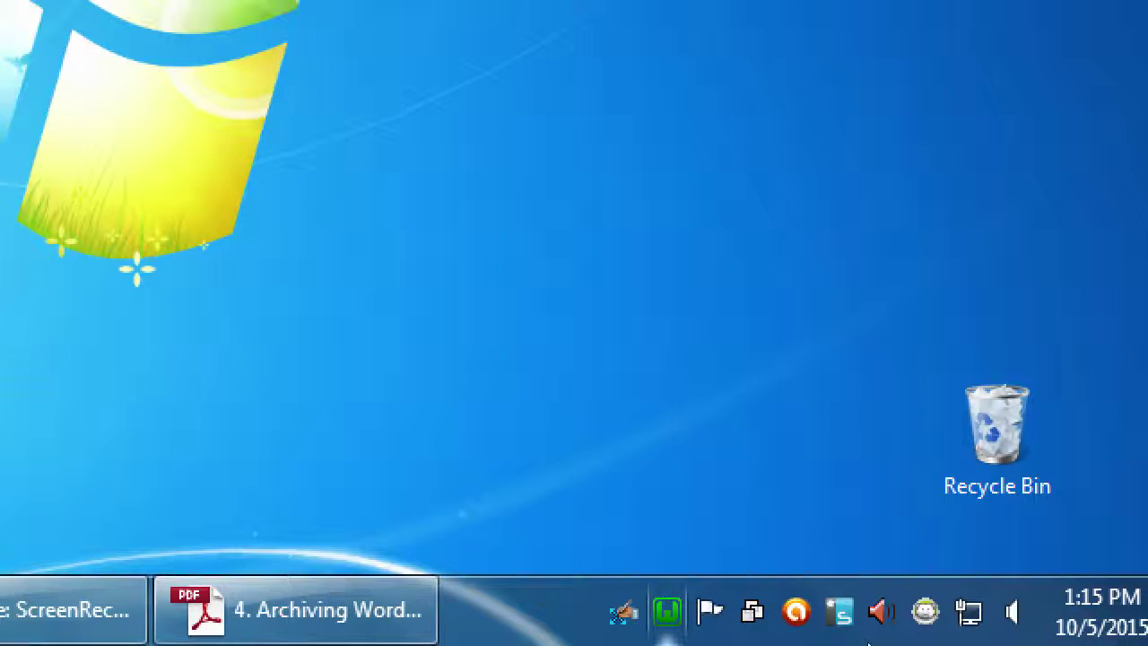
pyautogui.press('super+minus')
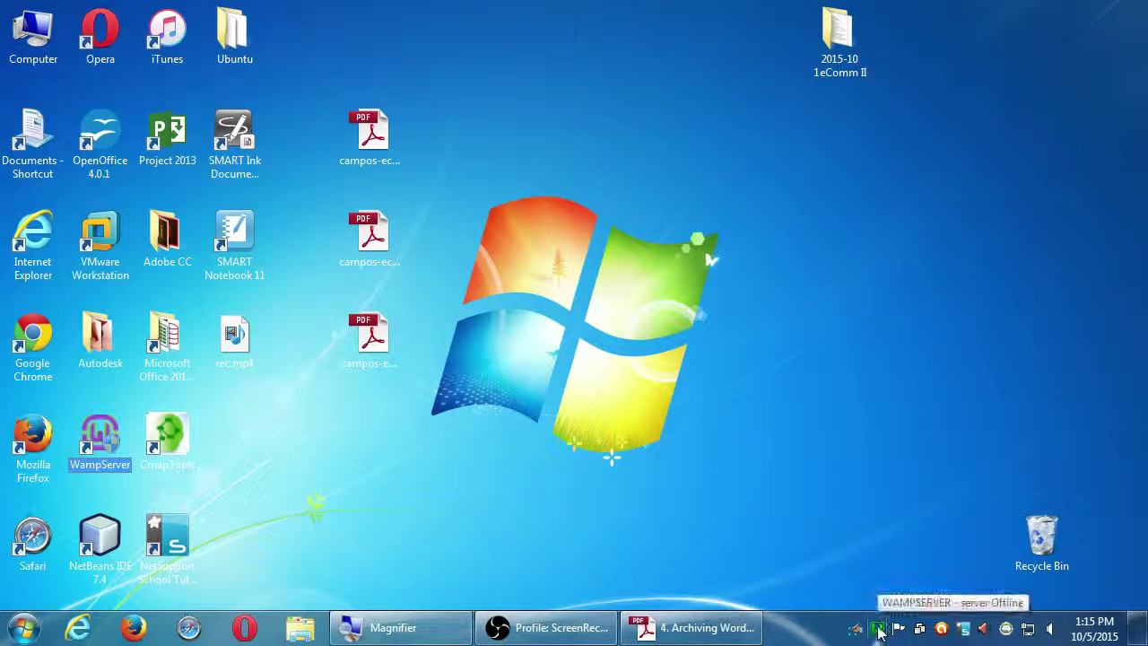
# Bring the archiving guide back from the taskbar, restore it to the right half, and scroll through it.
pyautogui.click(739, 635)
pyautogui.doubleClick(594, 10)
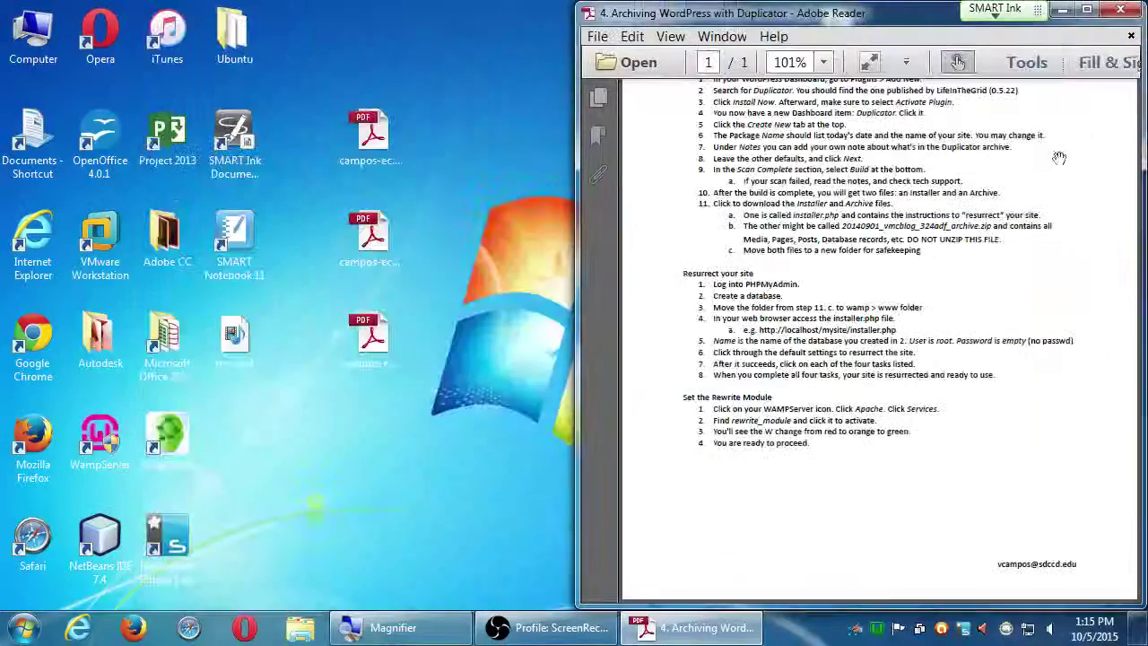
pyautogui.scroll(4, 950, 248)
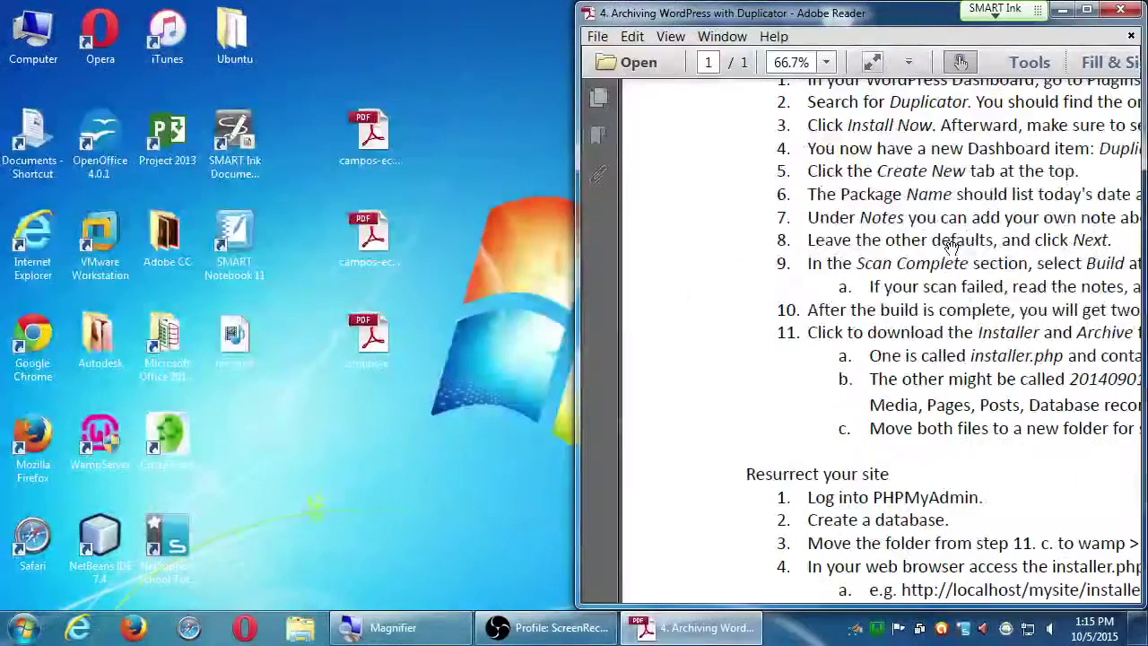
pyautogui.scroll(-5, 937, 247)
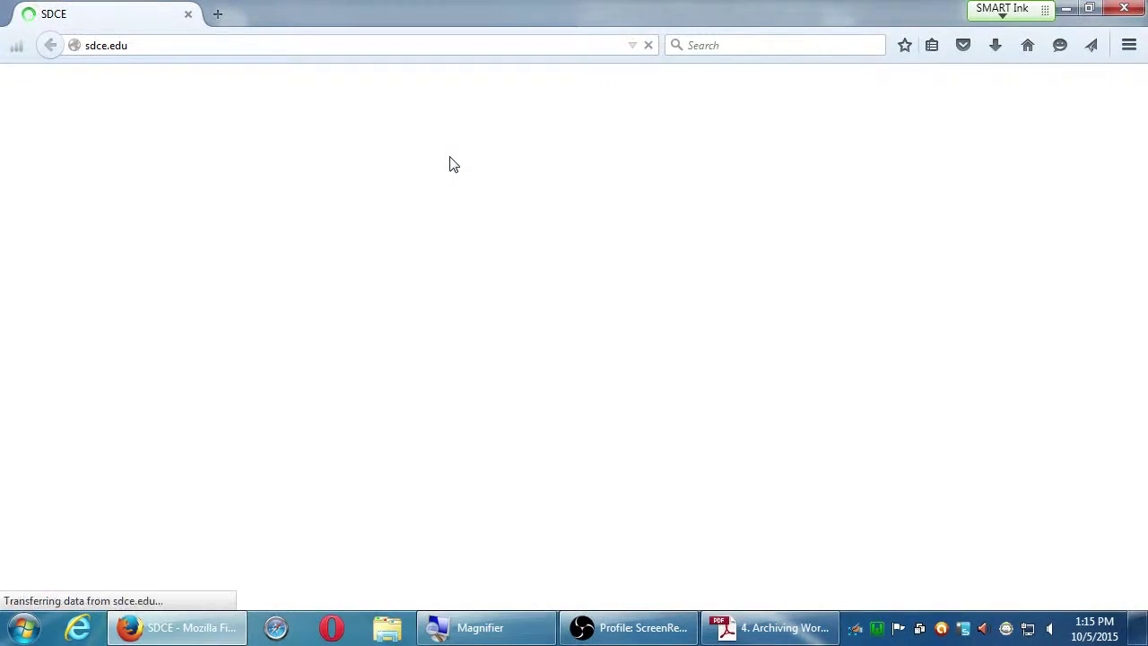
# Snap Firefox to the left half and load localhost/phpmyadmin.
pyautogui.press('super+Left')
pyautogui.click(180, 59)
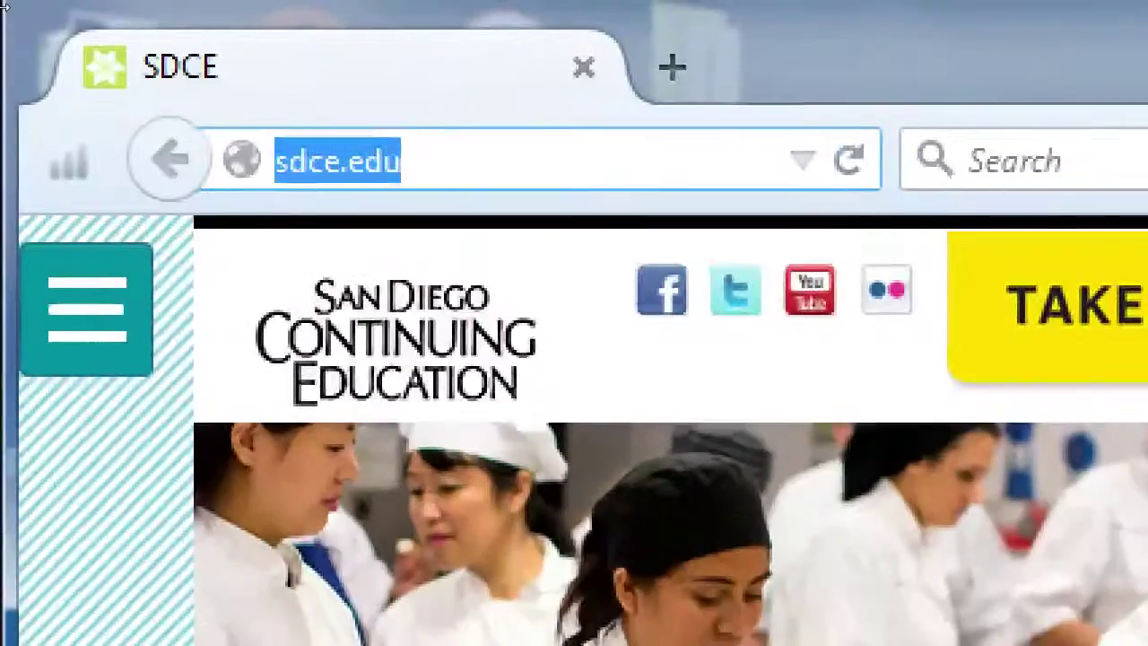
pyautogui.write('loca')
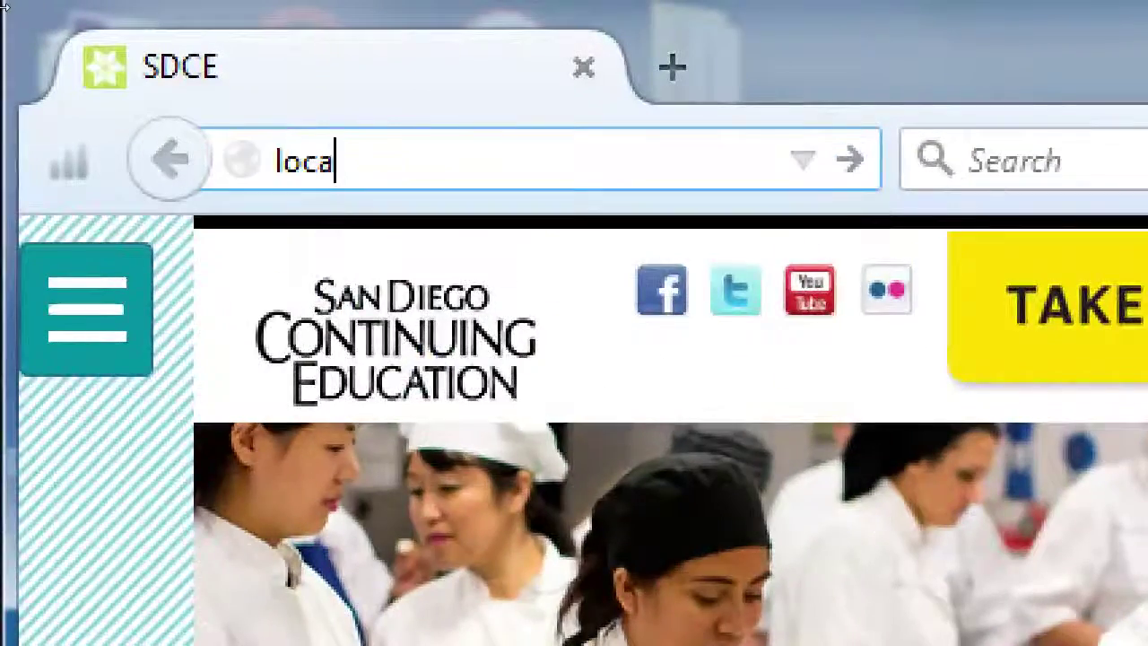
pyautogui.write('lhost/.')
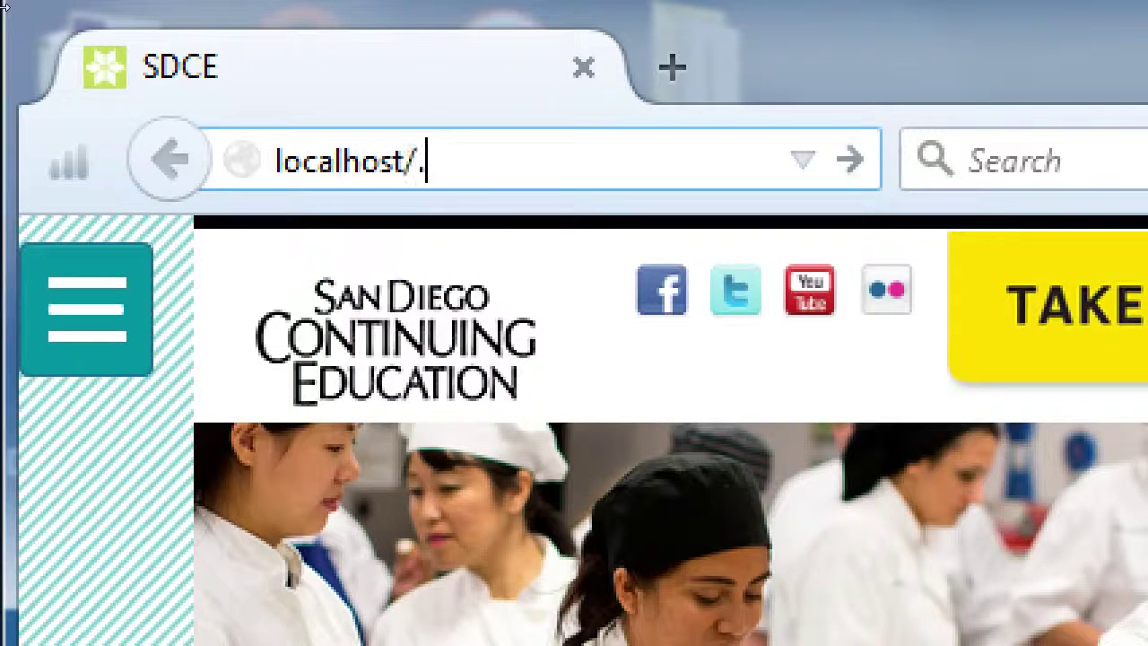
pyautogui.press('BackSpace')
pyautogui.write('phpmyadmin')
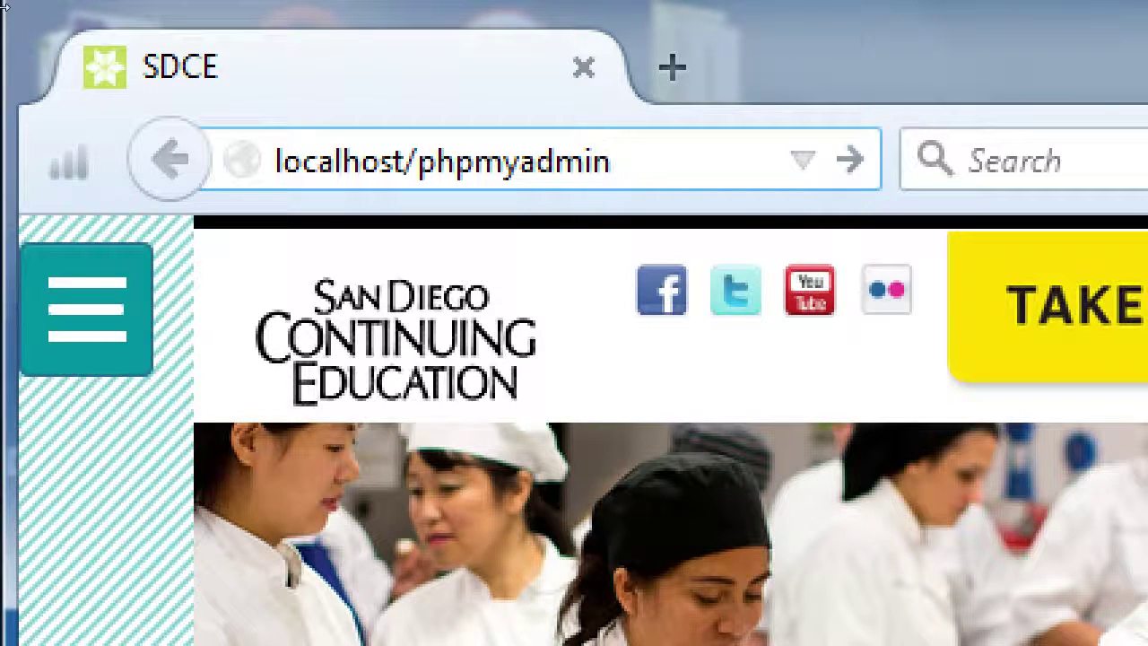
pyautogui.press('Return')
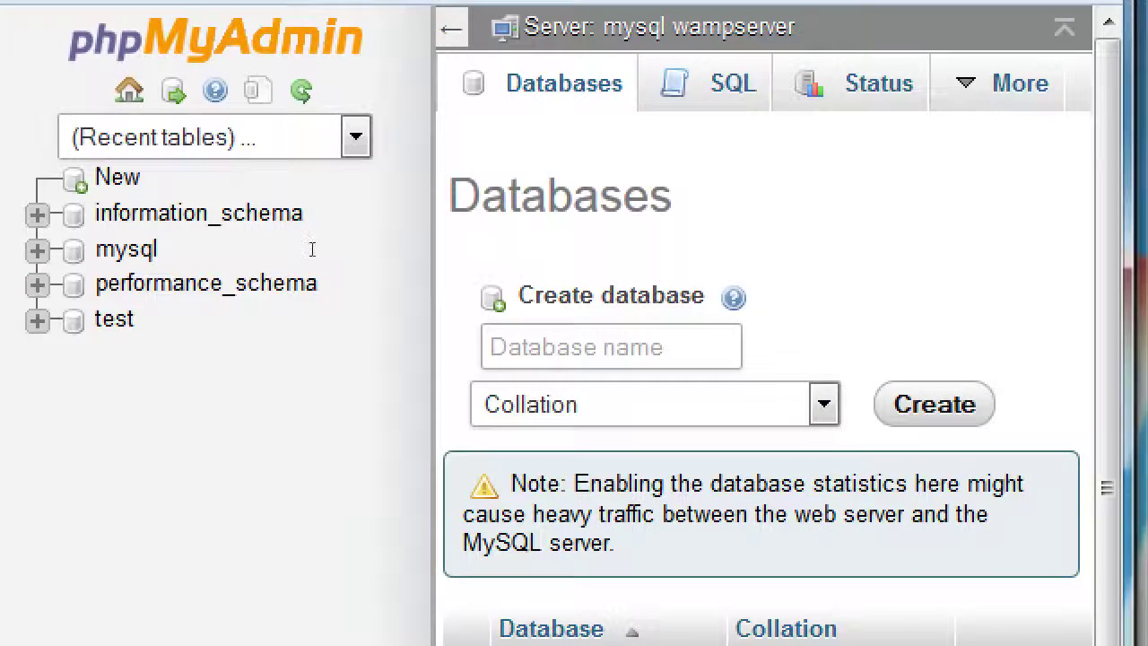
# Create a new database named 'wordpress' in phpMyAdmin.
pyautogui.press('Return')
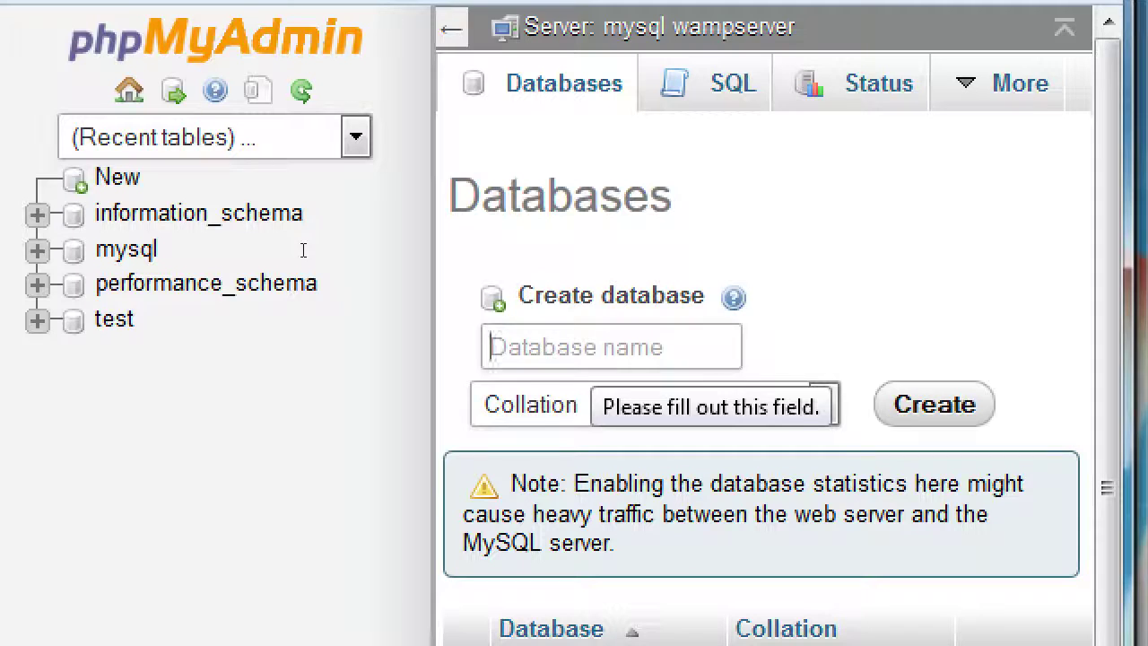
pyautogui.write('wordpress')
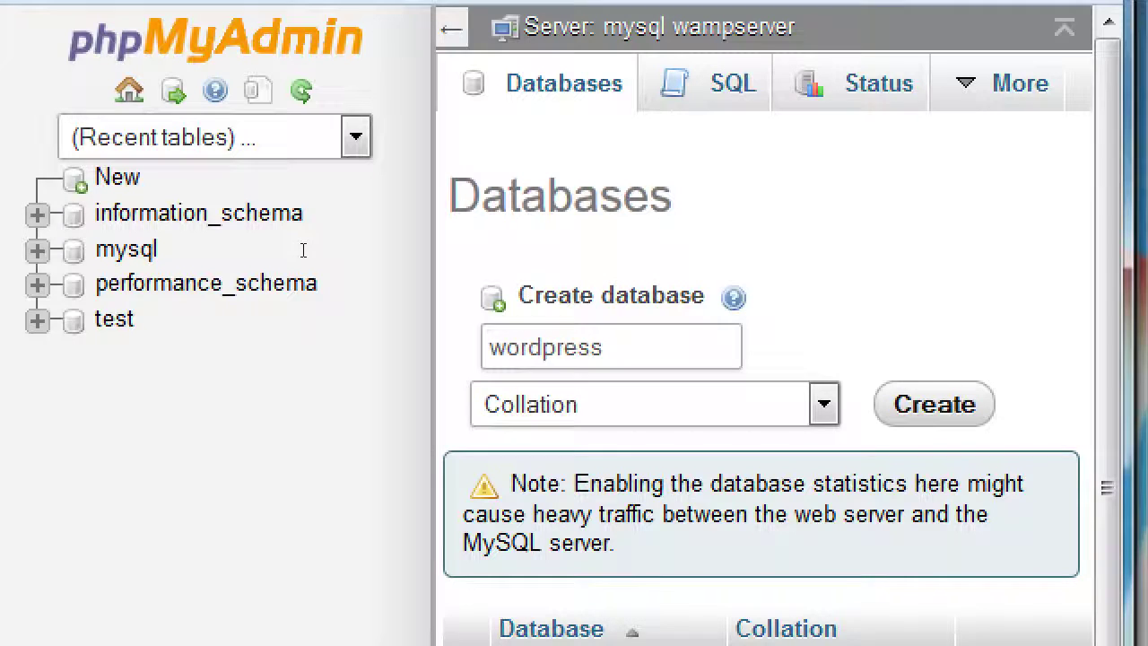
pyautogui.press('Return')
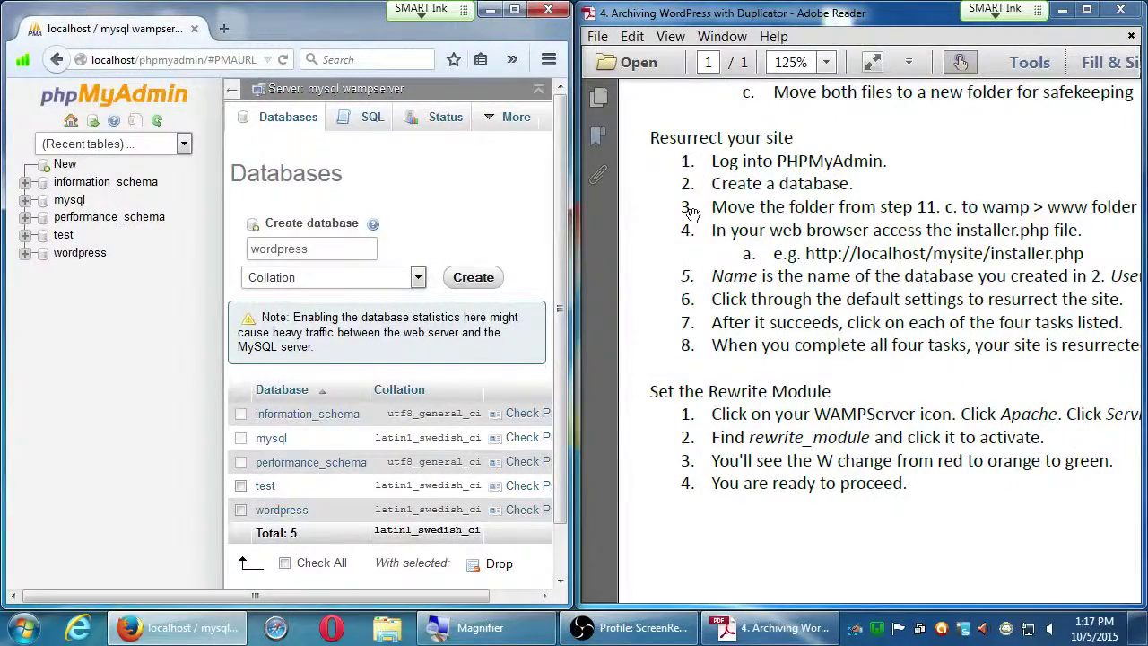
# Scroll the guide to the steps before 'Resurrect your site', then show the desktop.
pyautogui.moveTo(859, 203); pyautogui.dragTo(861, 235)
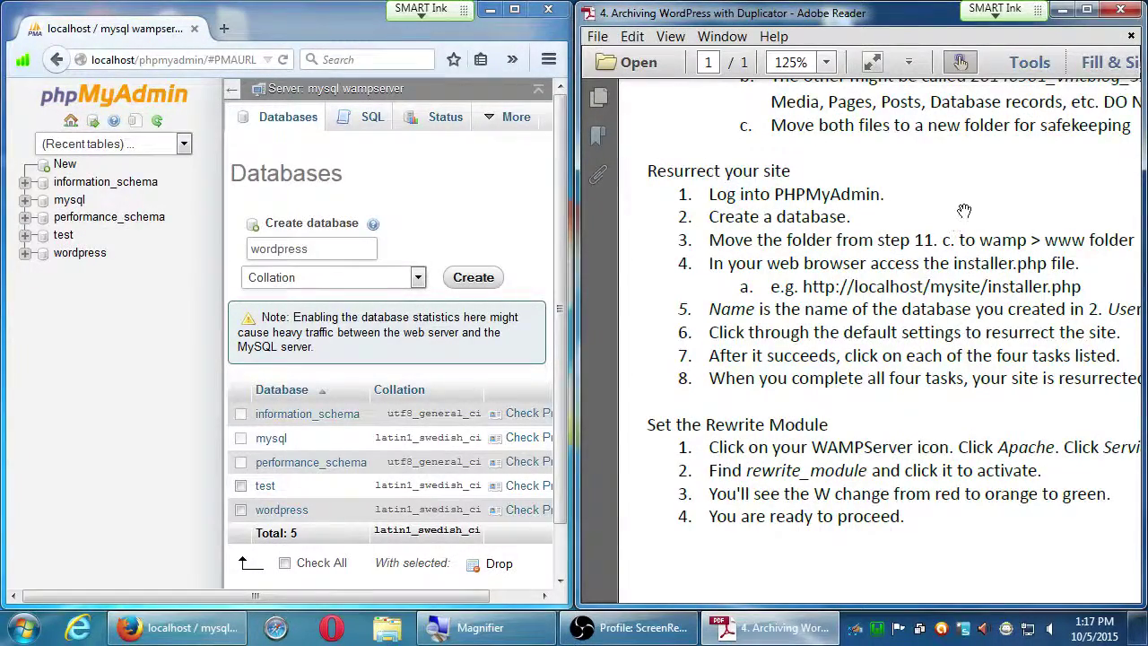
pyautogui.moveTo(960, 215); pyautogui.dragTo(943, 366)
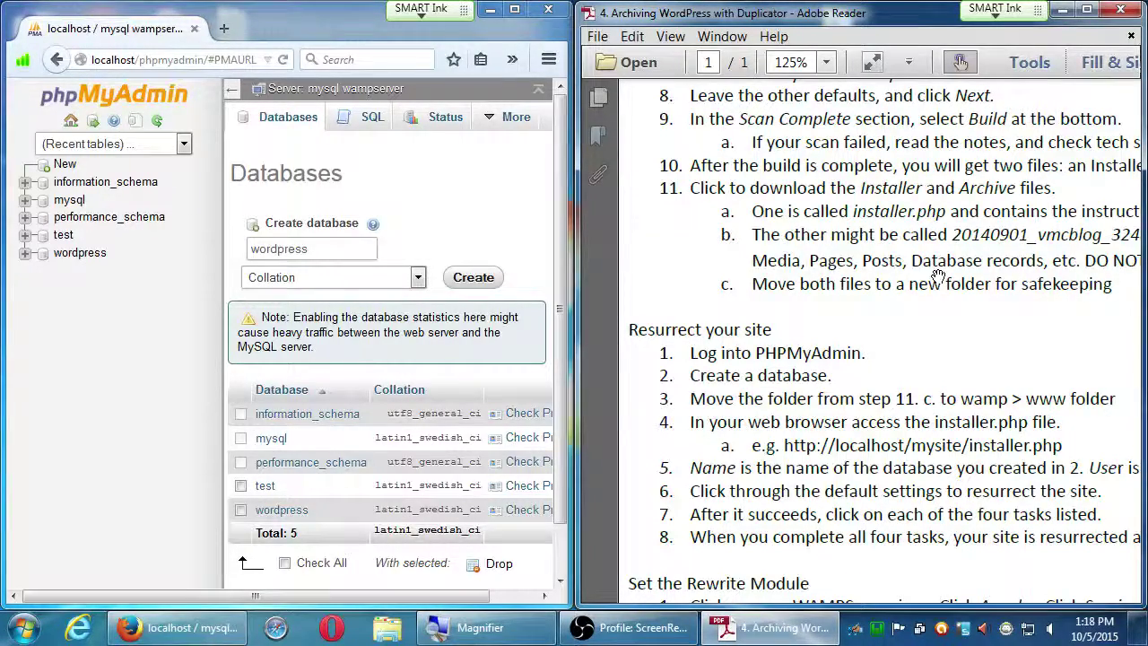
pyautogui.press('super+d')
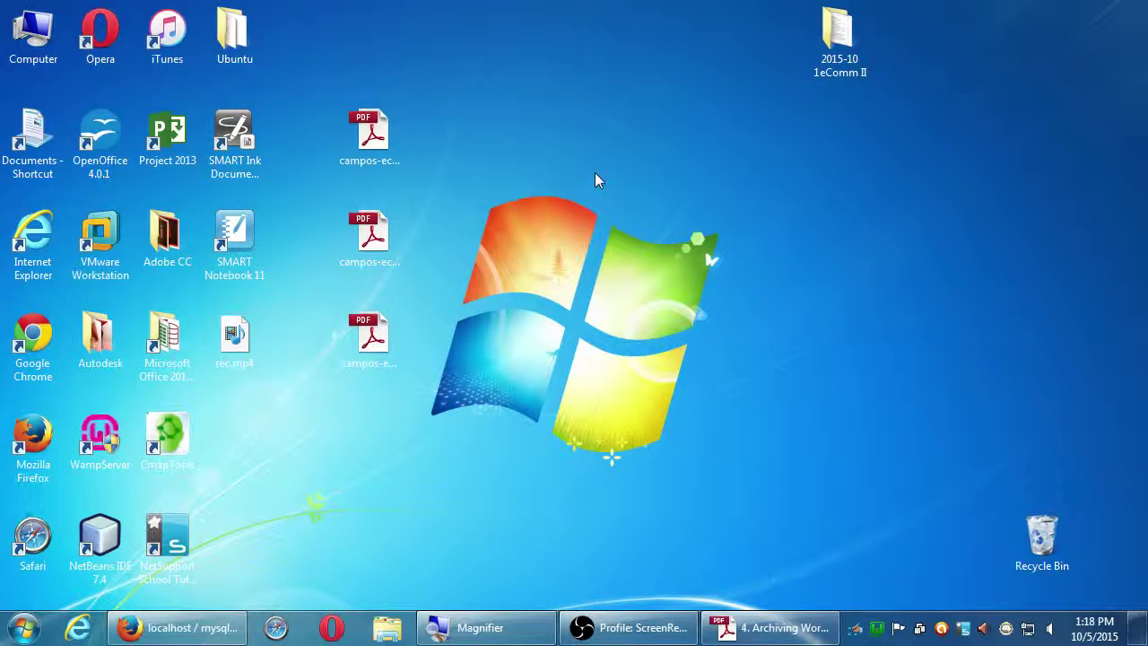
# Open Computer and then the classroom data (Z:) drive.
pyautogui.doubleClick(34, 35)
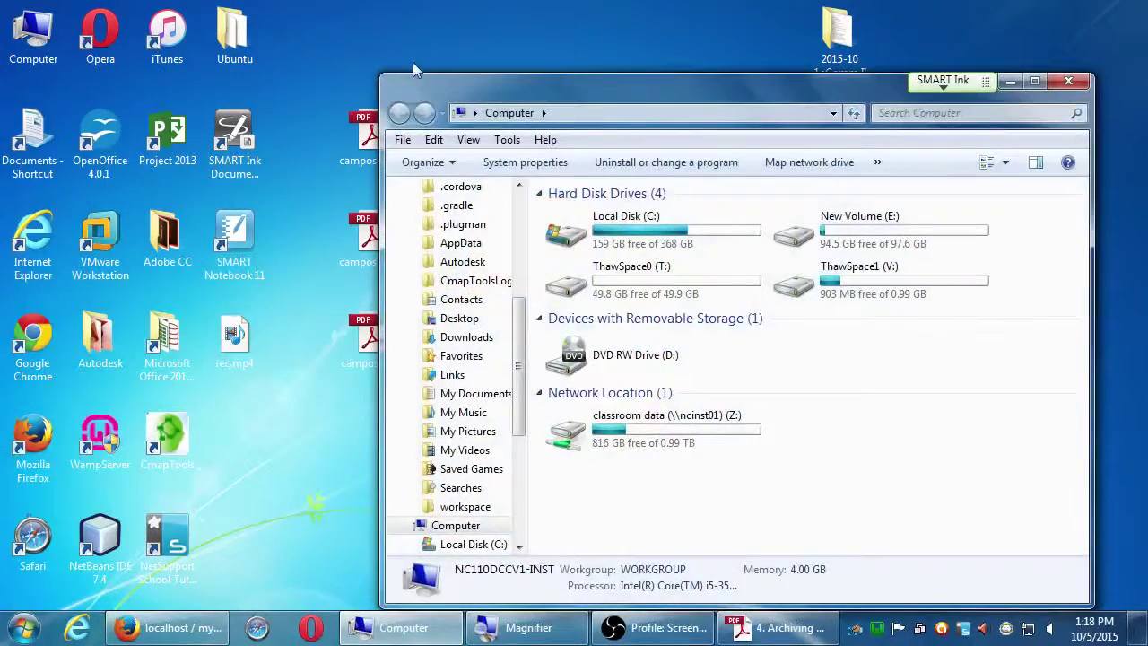
pyautogui.moveTo(454, 87); pyautogui.dragTo(167, 40)
pyautogui.click(285, 382)
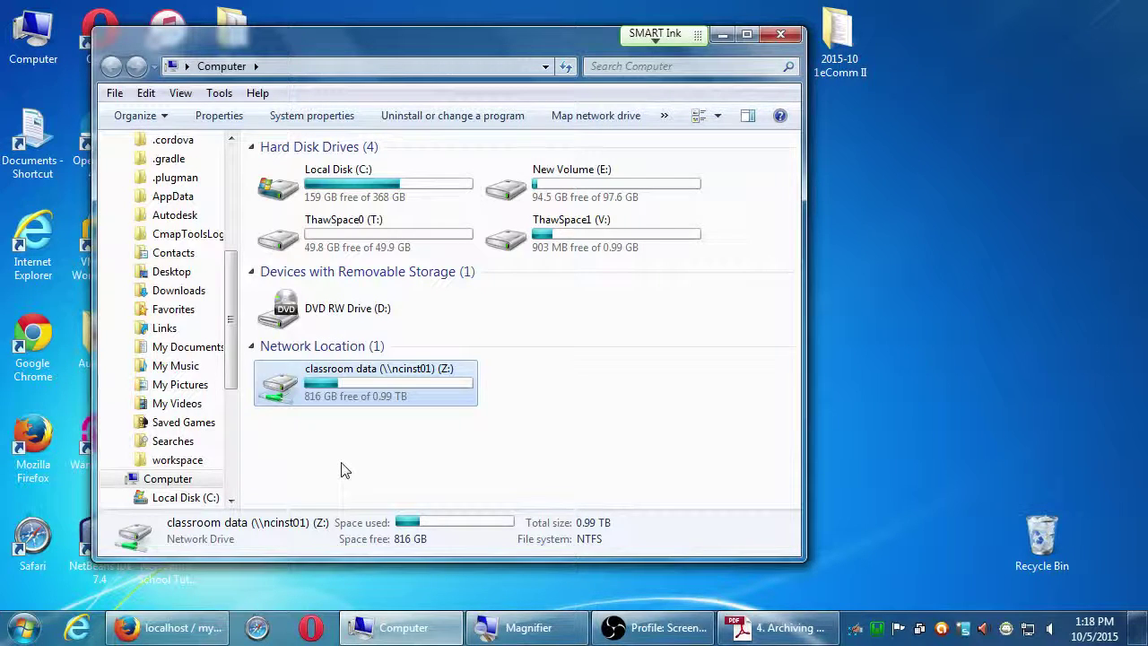
pyautogui.press('Return')
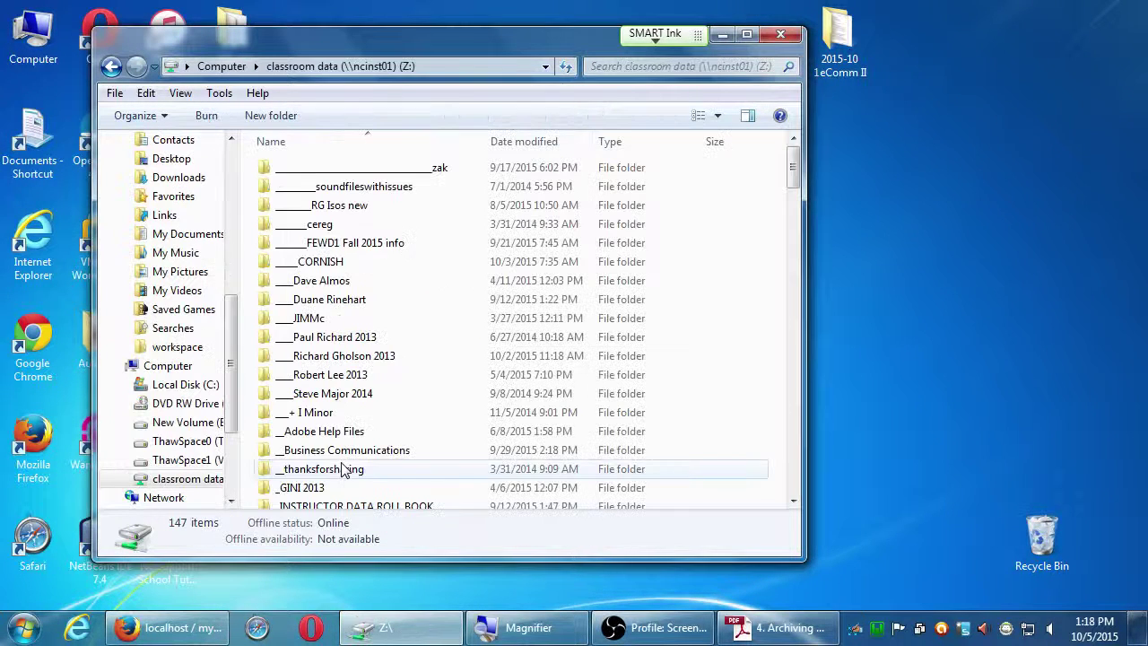
# Open the Campos eComm II folder and select its 2015-09-28 folder.
pyautogui.click(332, 432)
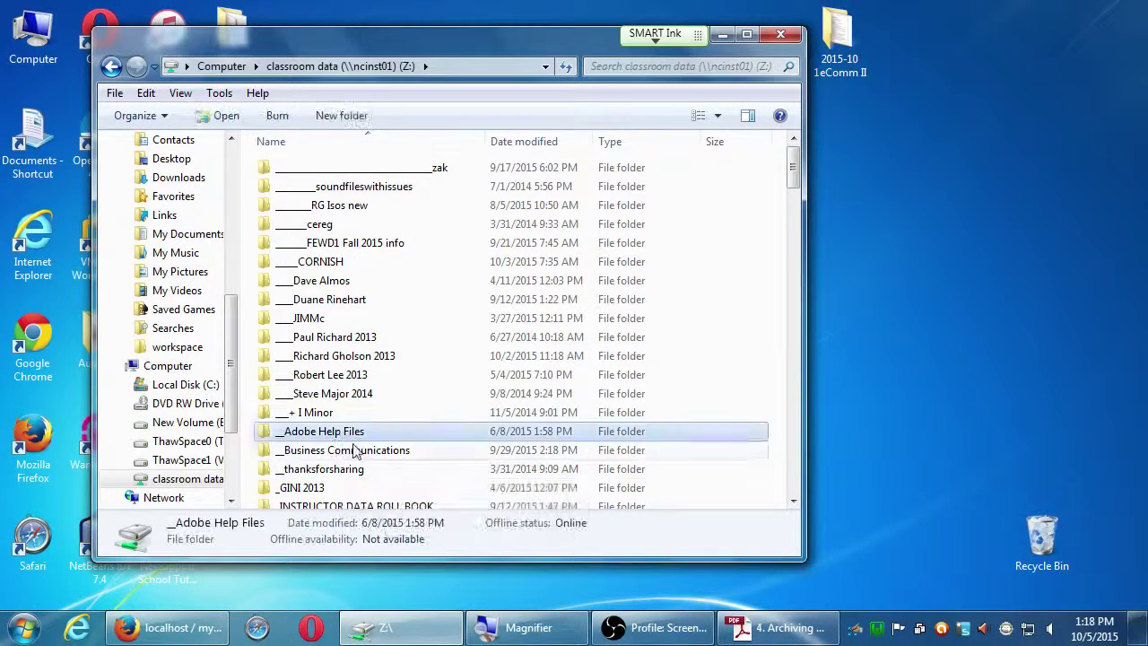
pyautogui.scroll(-8, 348, 480)
pyautogui.scroll(-2, 350, 480)
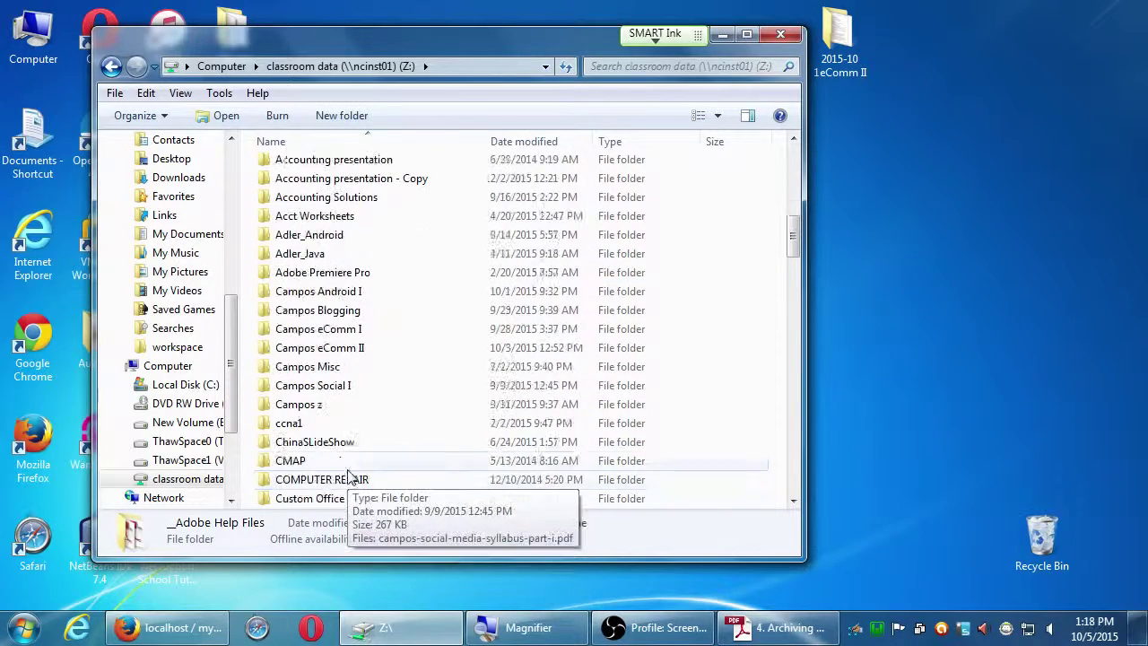
pyautogui.doubleClick(331, 355)
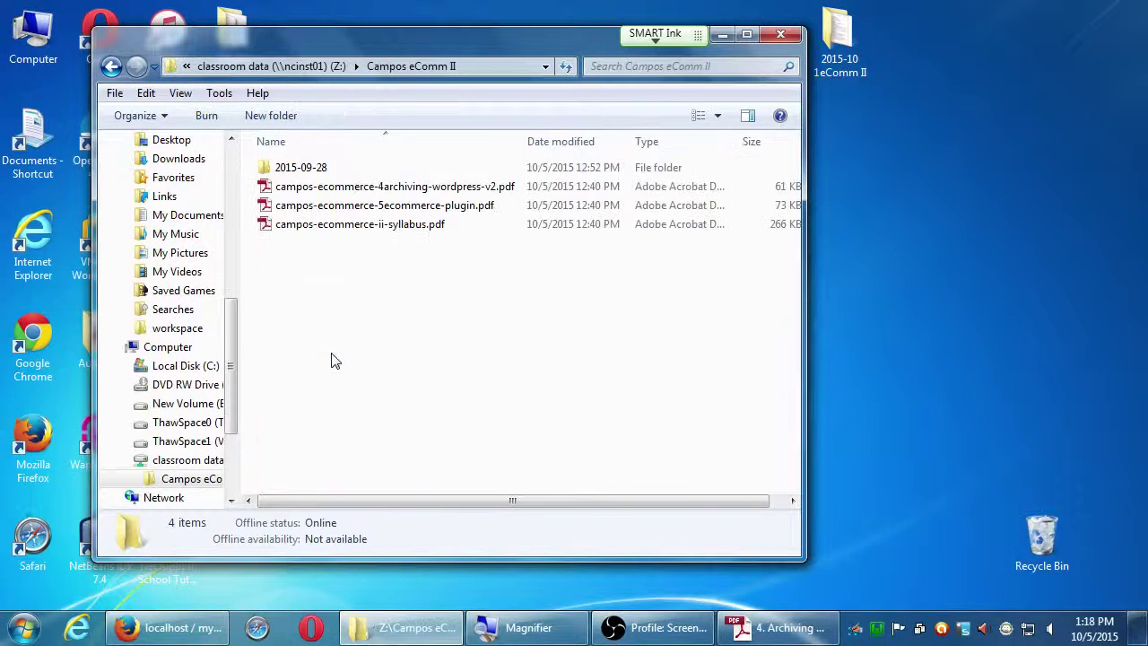
pyautogui.click(274, 167)
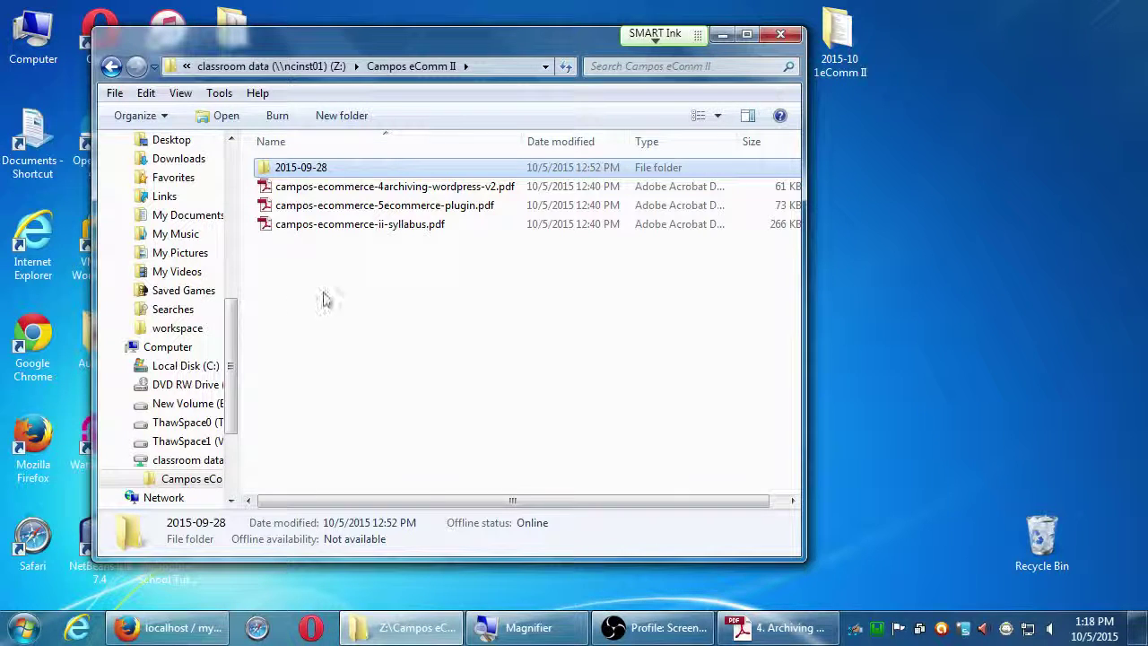
pyautogui.moveTo(349, 44); pyautogui.dragTo(274, 81)
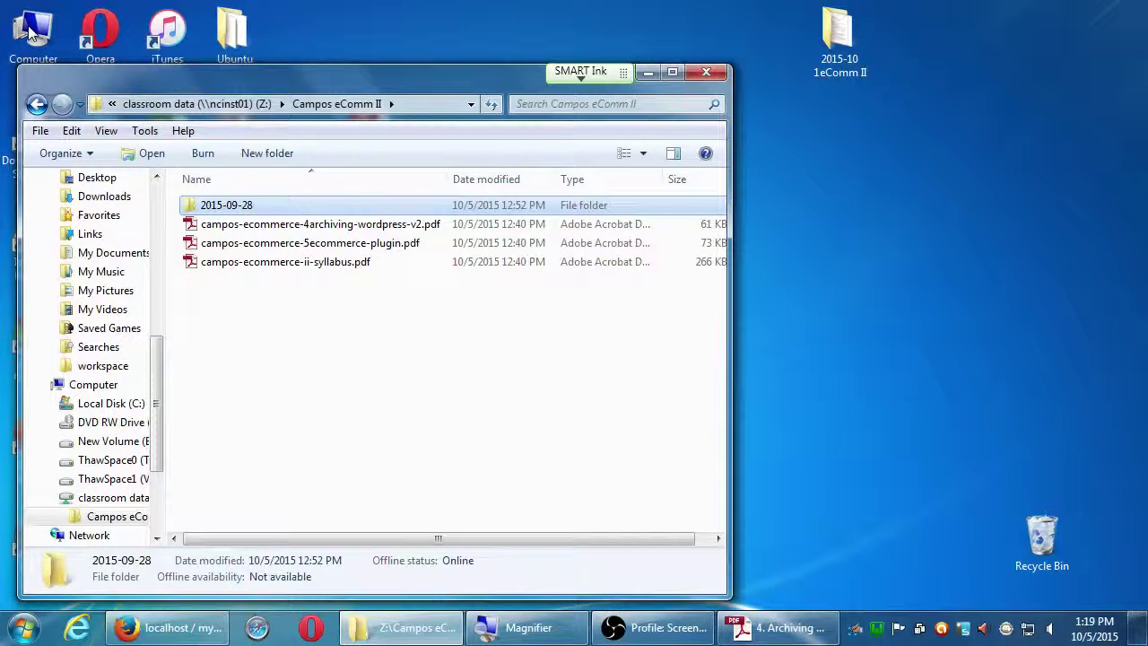
# Open a second Computer window on the right and browse Local Disk (C:).
pyautogui.doubleClick(30, 31)
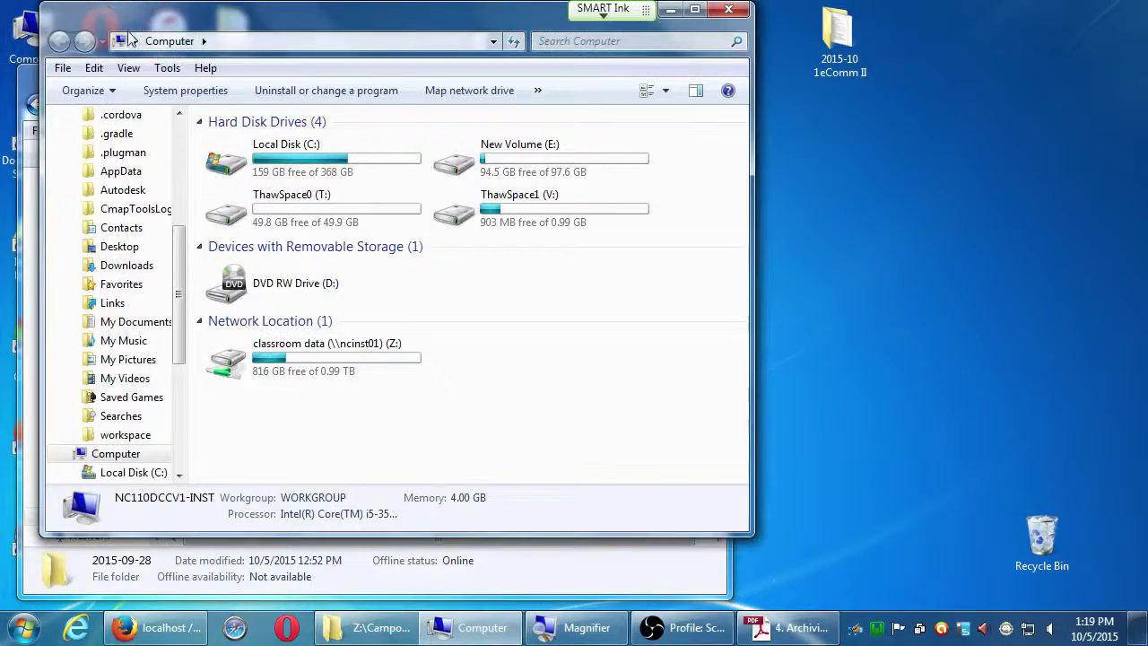
pyautogui.moveTo(108, 34); pyautogui.dragTo(730, 37)
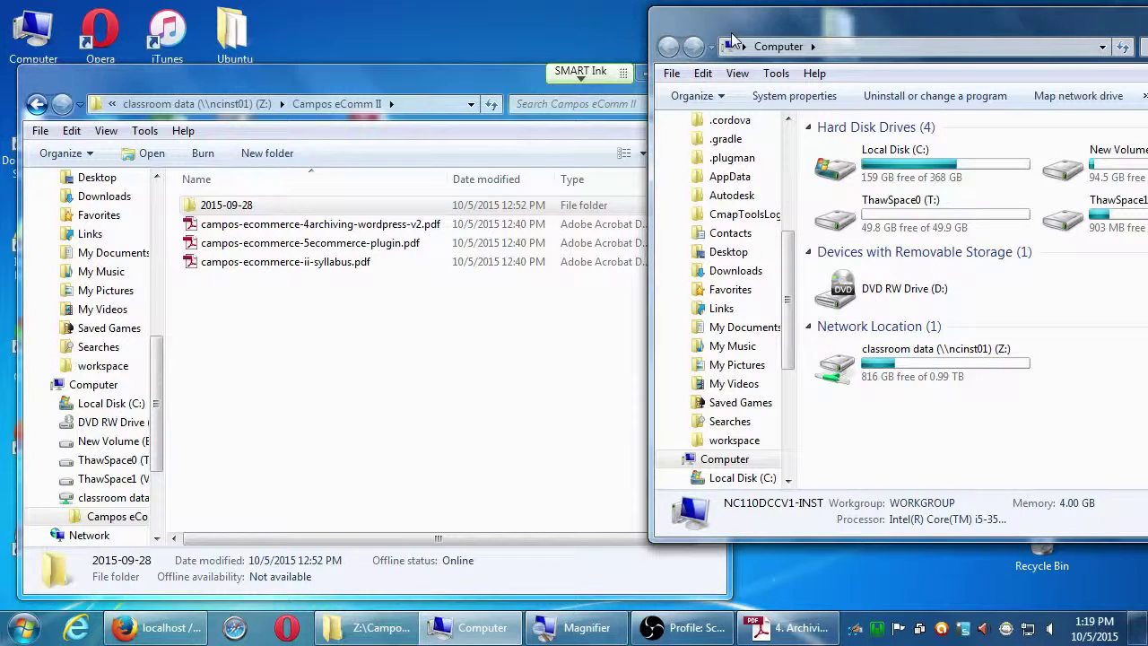
pyautogui.click(884, 172)
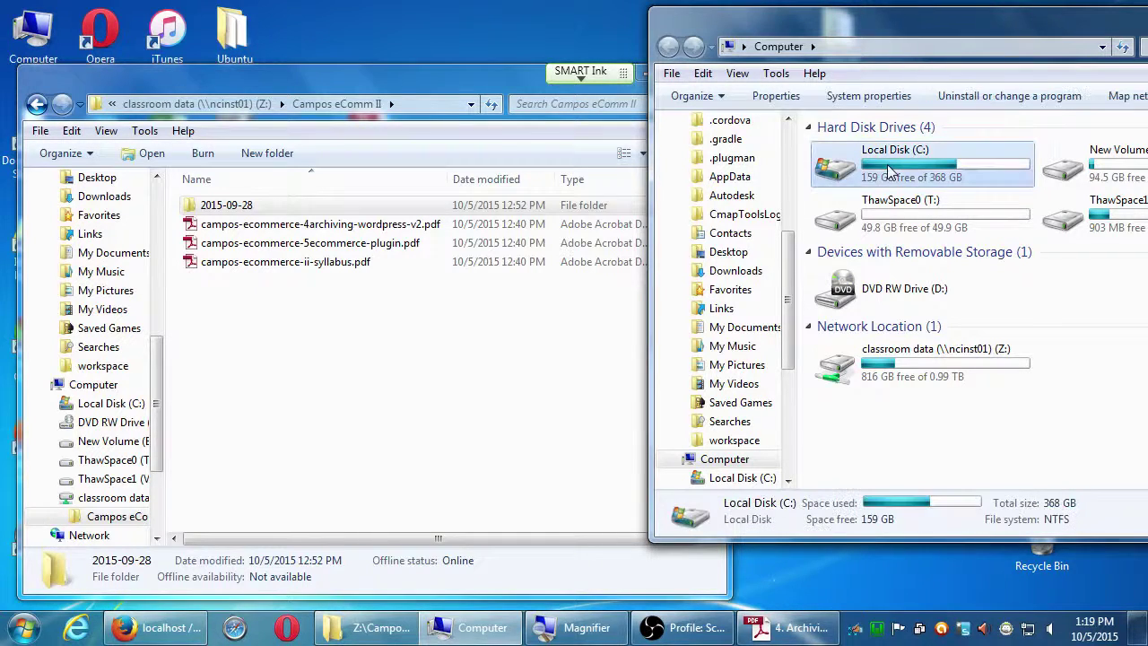
pyautogui.doubleClick(884, 171)
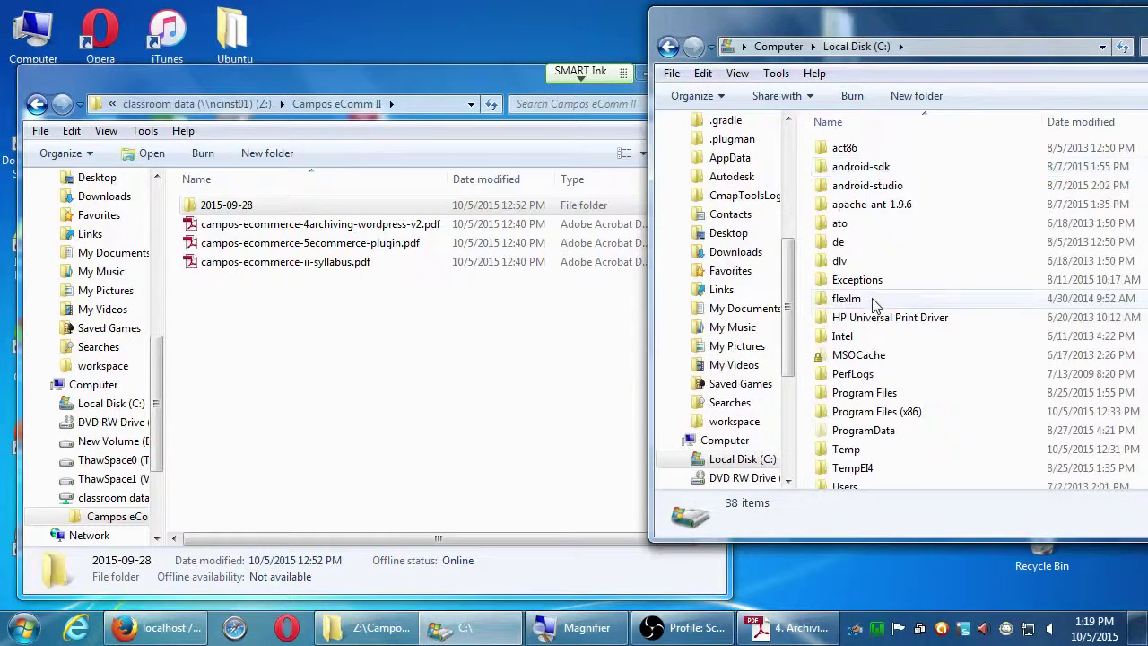
pyautogui.click(834, 467)
pyautogui.scroll(-3, 852, 469)
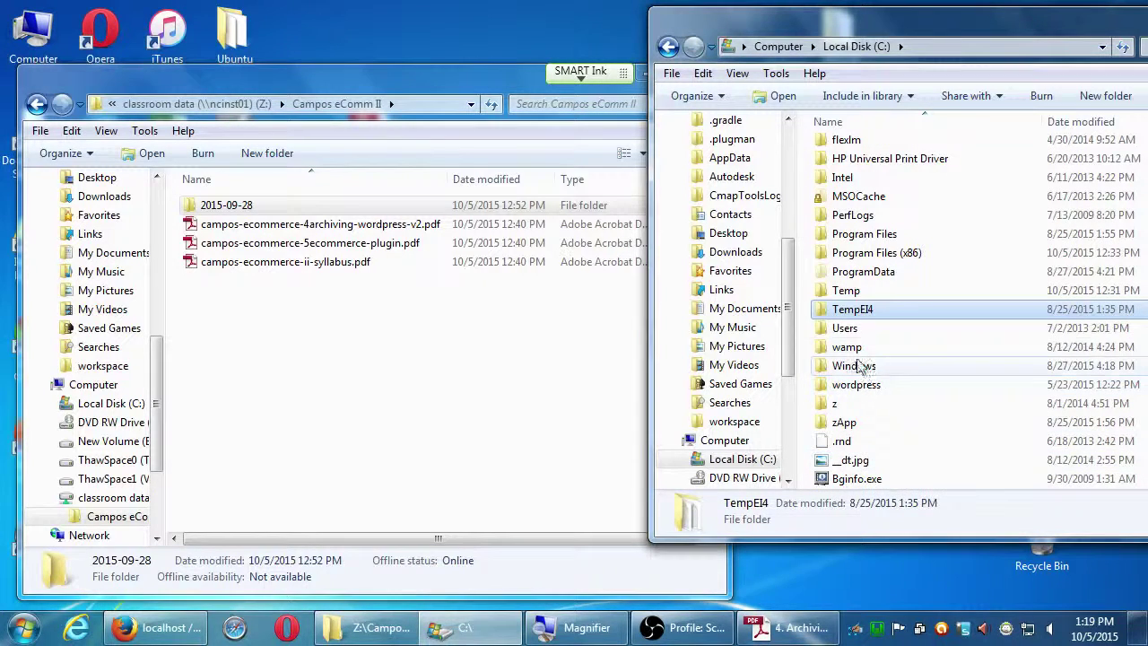
# Open C:\wamp\www and drag the 2015-09-28 folder into it to copy it.
pyautogui.click(909, 349)
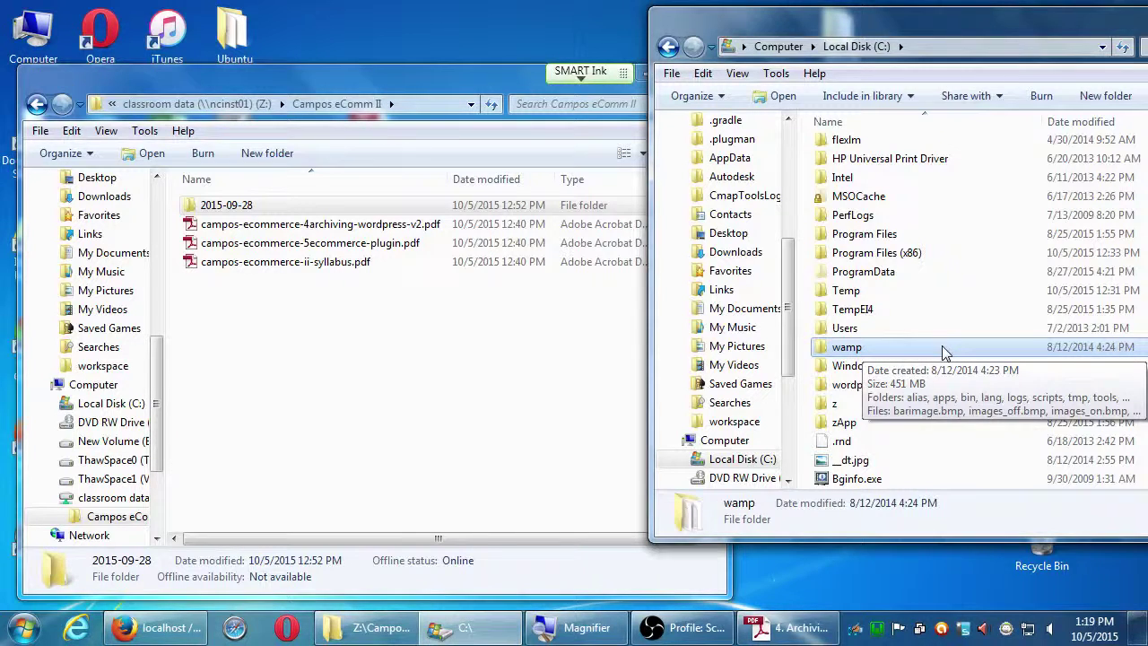
pyautogui.doubleClick(942, 349)
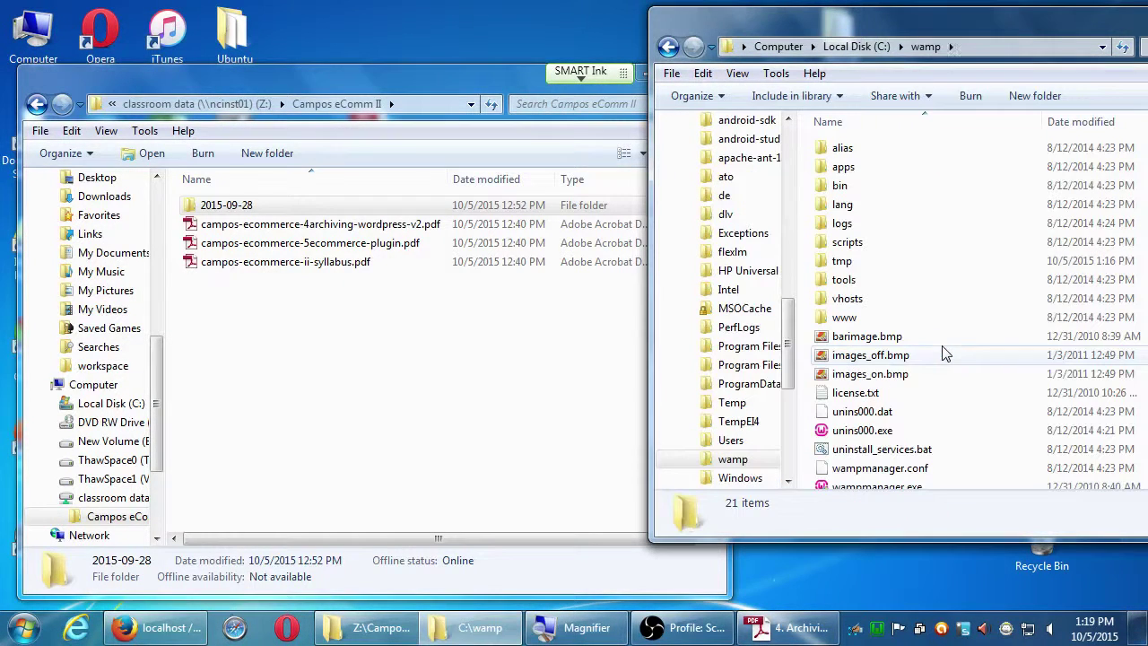
pyautogui.click(820, 319)
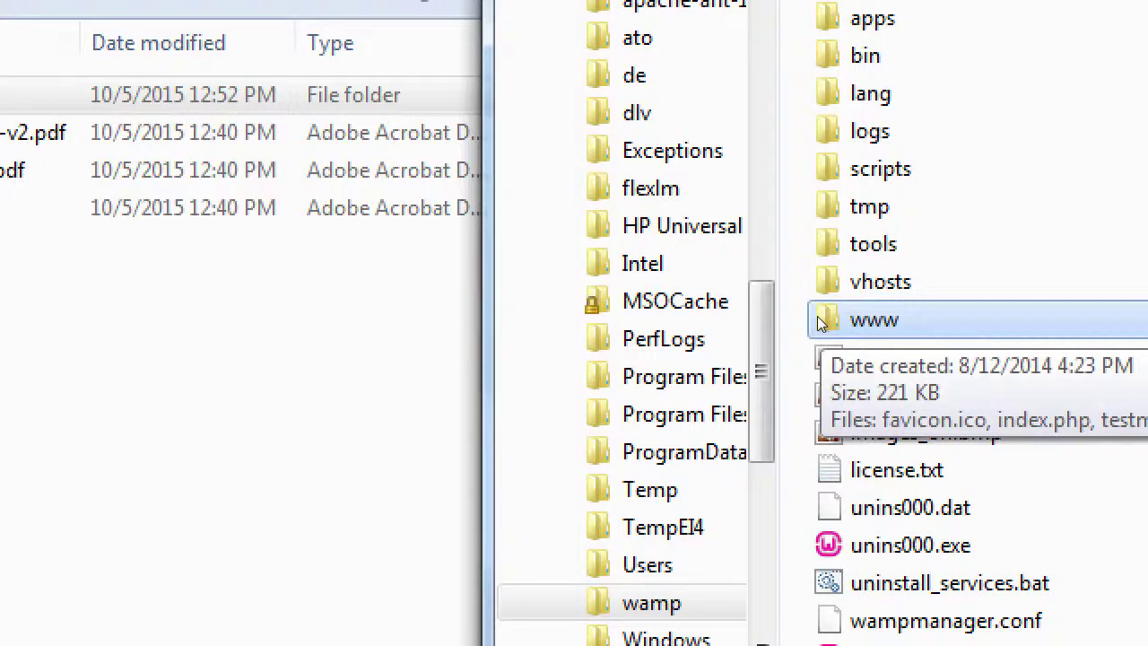
pyautogui.doubleClick(818, 316)
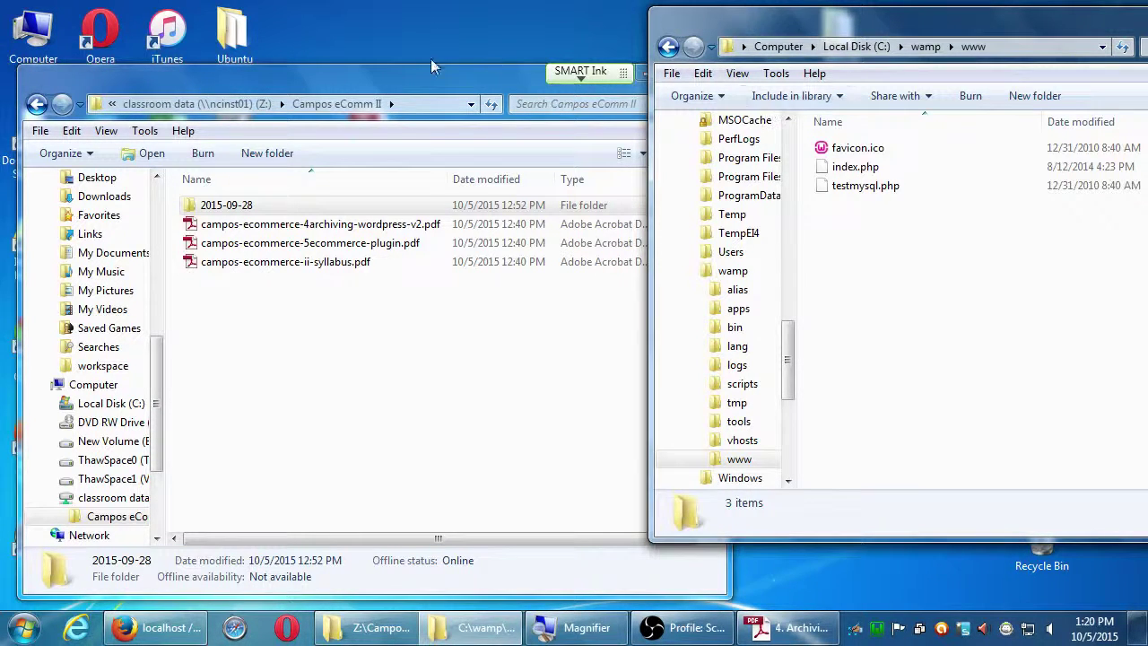
pyautogui.moveTo(223, 205); pyautogui.dragTo(895, 341)
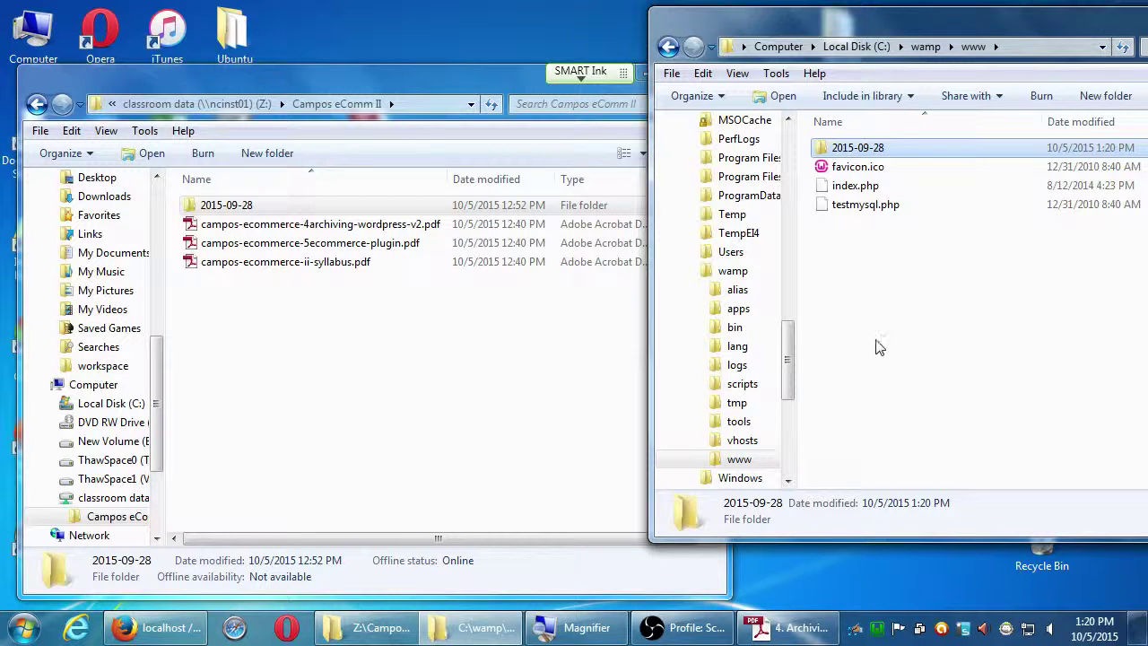
pyautogui.click(889, 304)
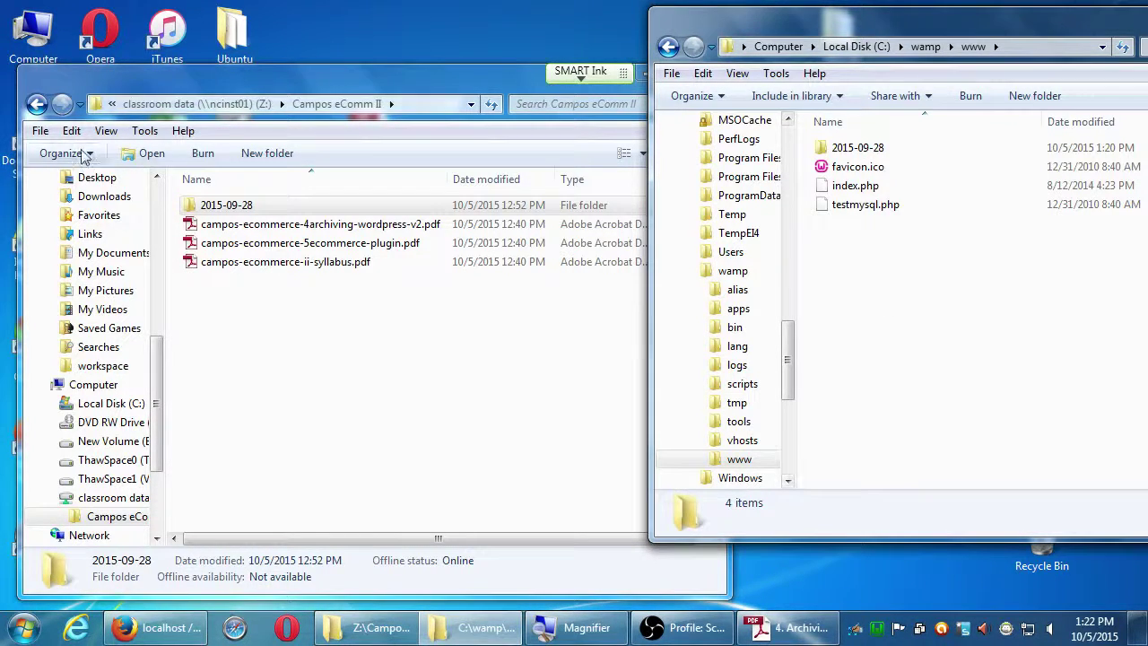
# Look inside the 2015-09-28 folder in Campos eComm II and return to its parent.
pyautogui.doubleClick(190, 207)
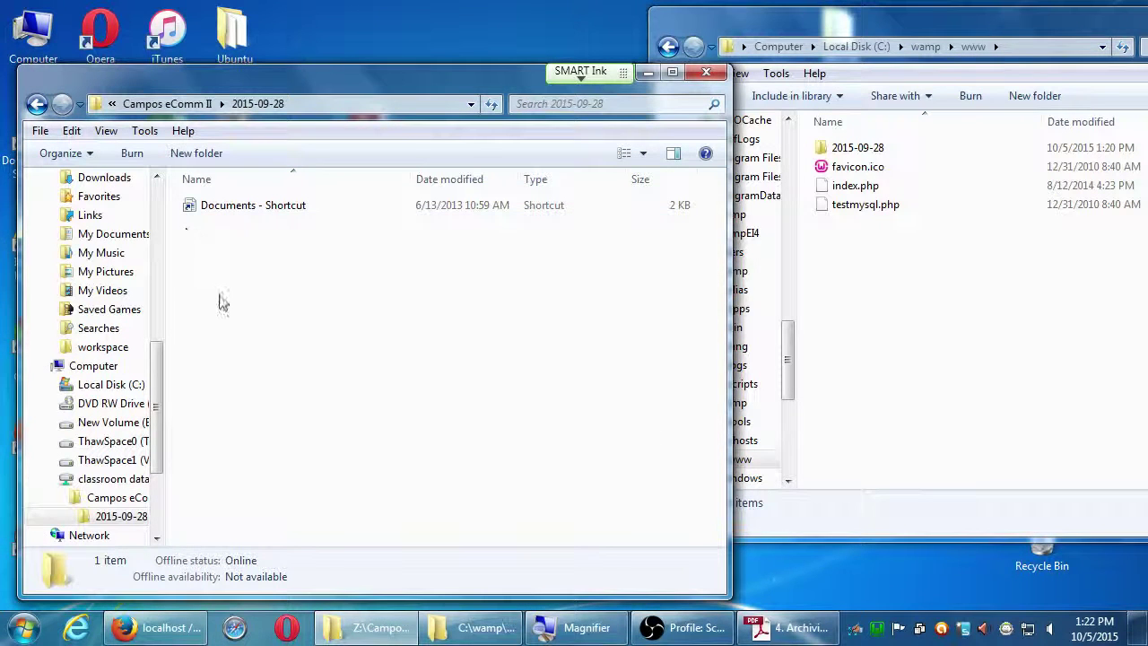
pyautogui.press('BackSpace')
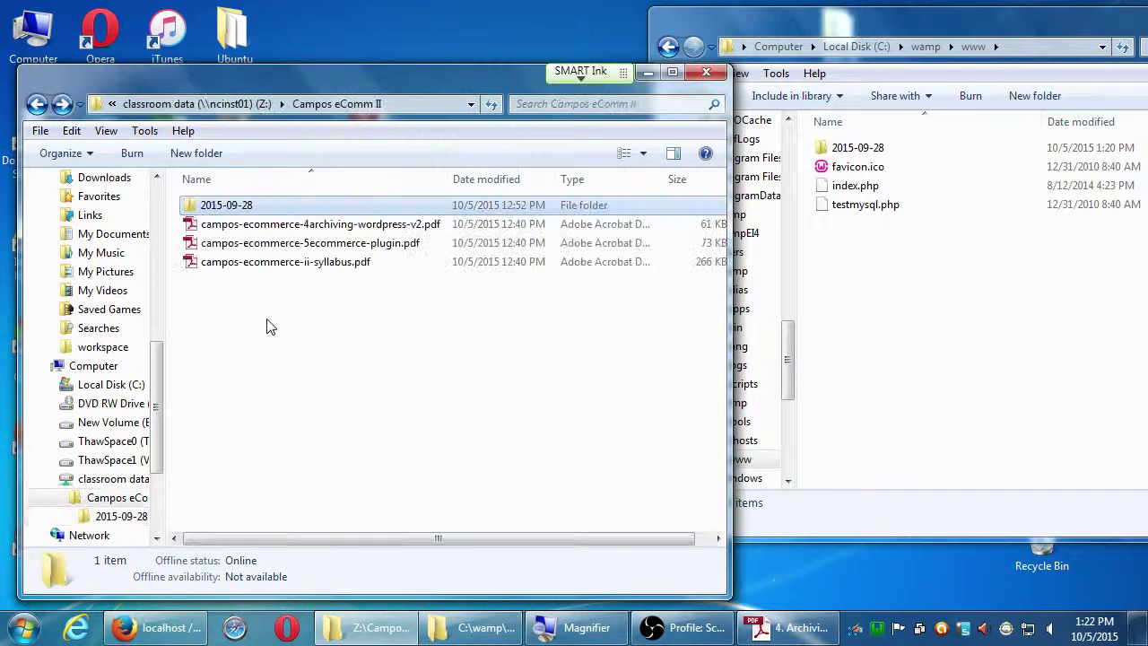
pyautogui.moveTo(309, 93); pyautogui.dragTo(338, 76)
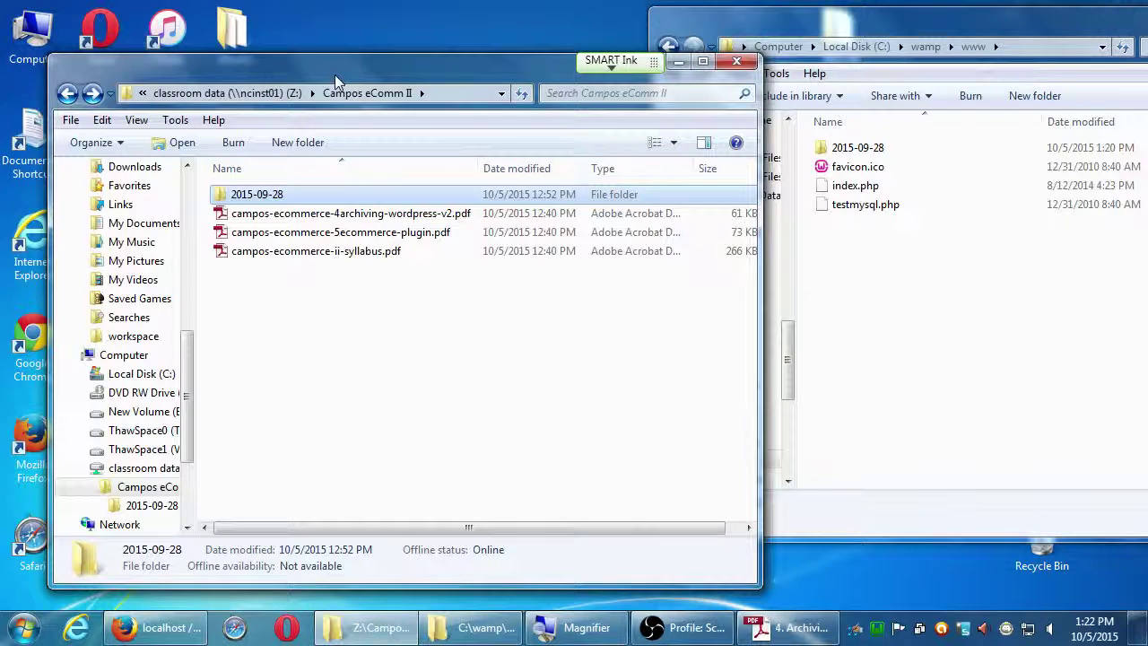
pyautogui.press('Return')
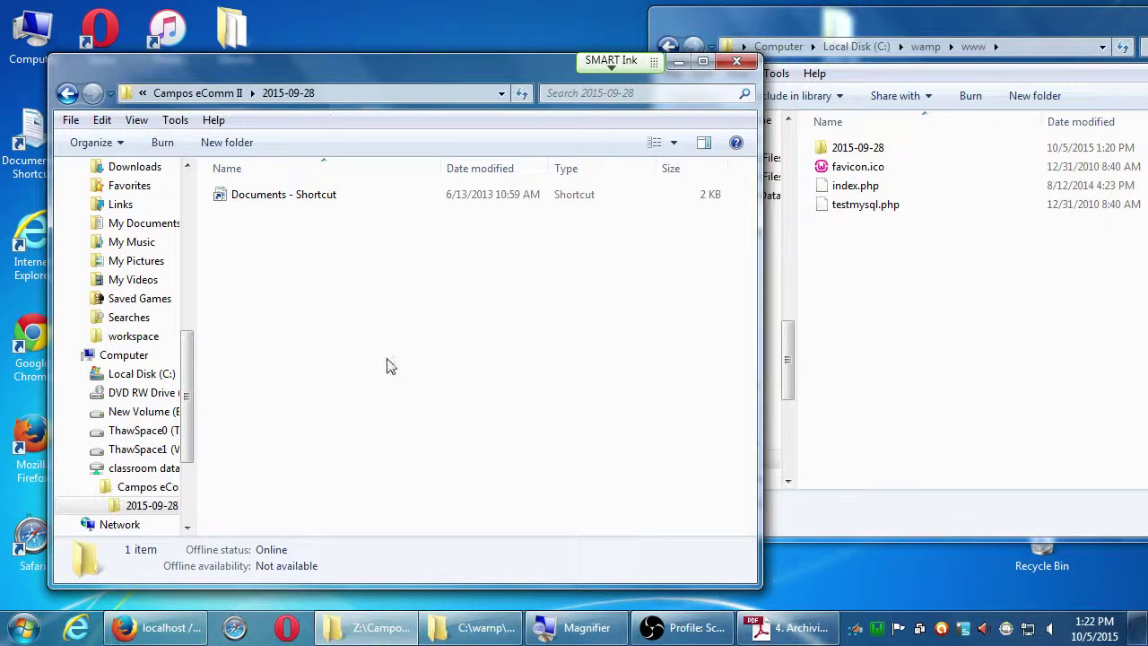
pyautogui.press('BackSpace')
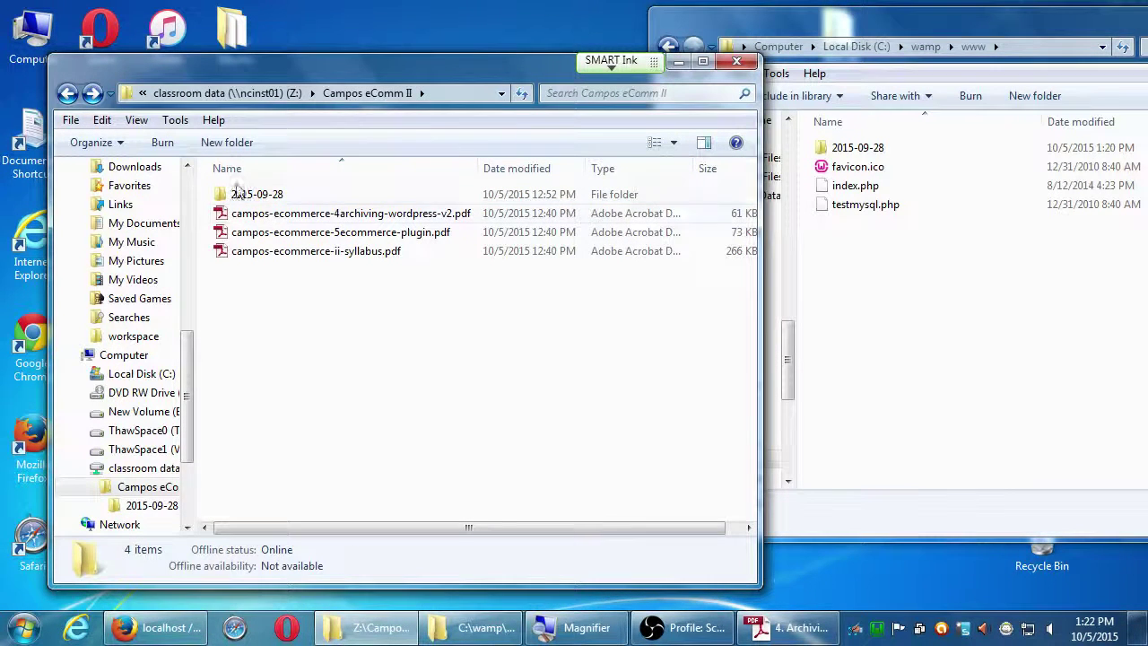
# Go up to classroom data (Z:), open Campos eComm I, and select its 2015-09-28 folder.
pyautogui.click(232, 96)
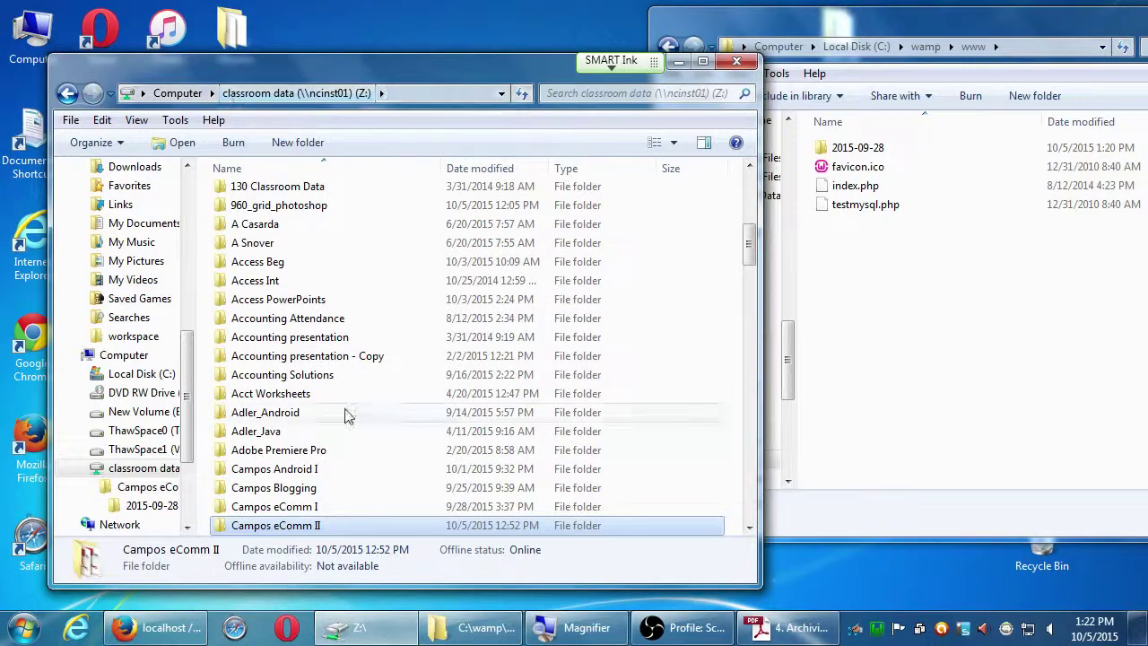
pyautogui.doubleClick(322, 506)
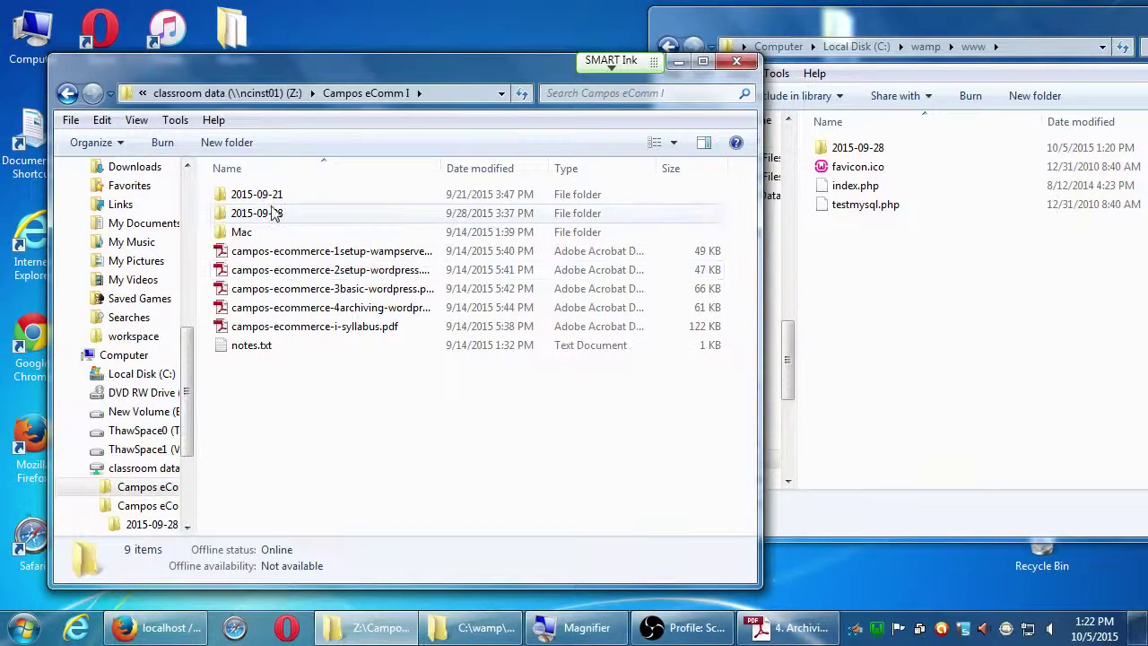
pyautogui.click(244, 217)
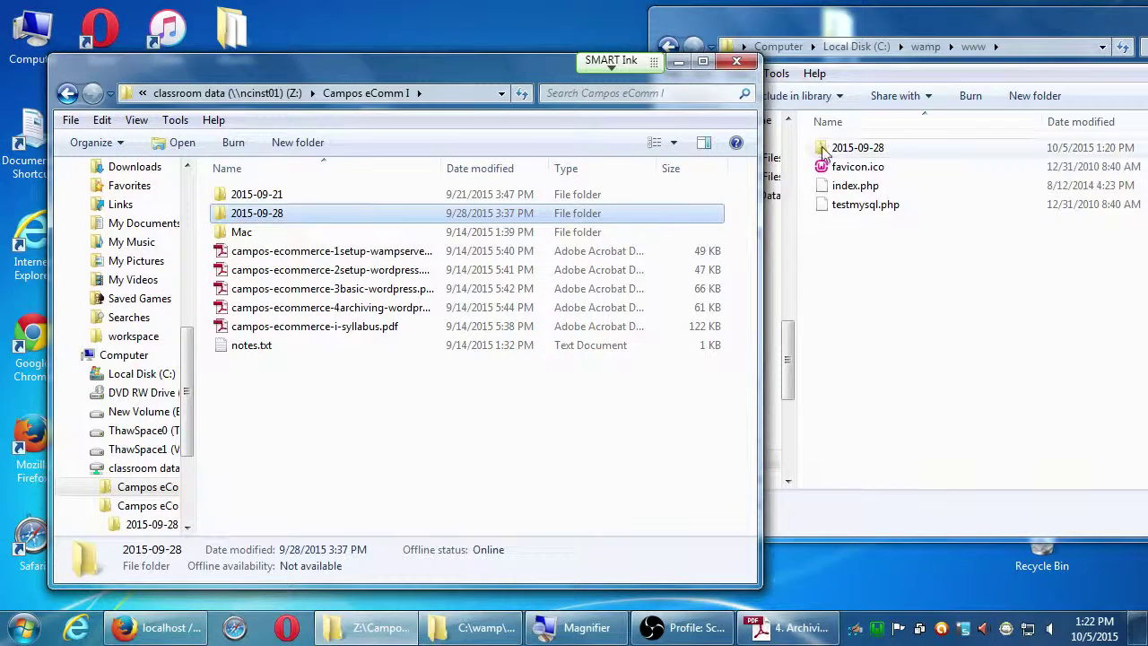
pyautogui.click(825, 151)
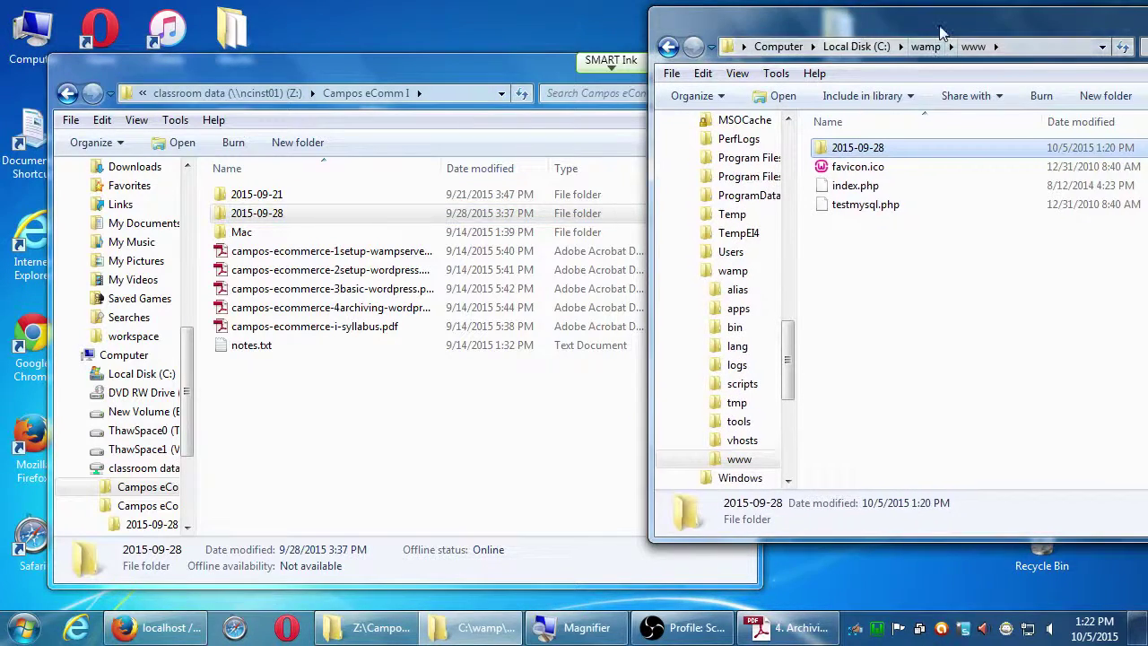
pyautogui.moveTo(933, 27); pyautogui.dragTo(811, 23)
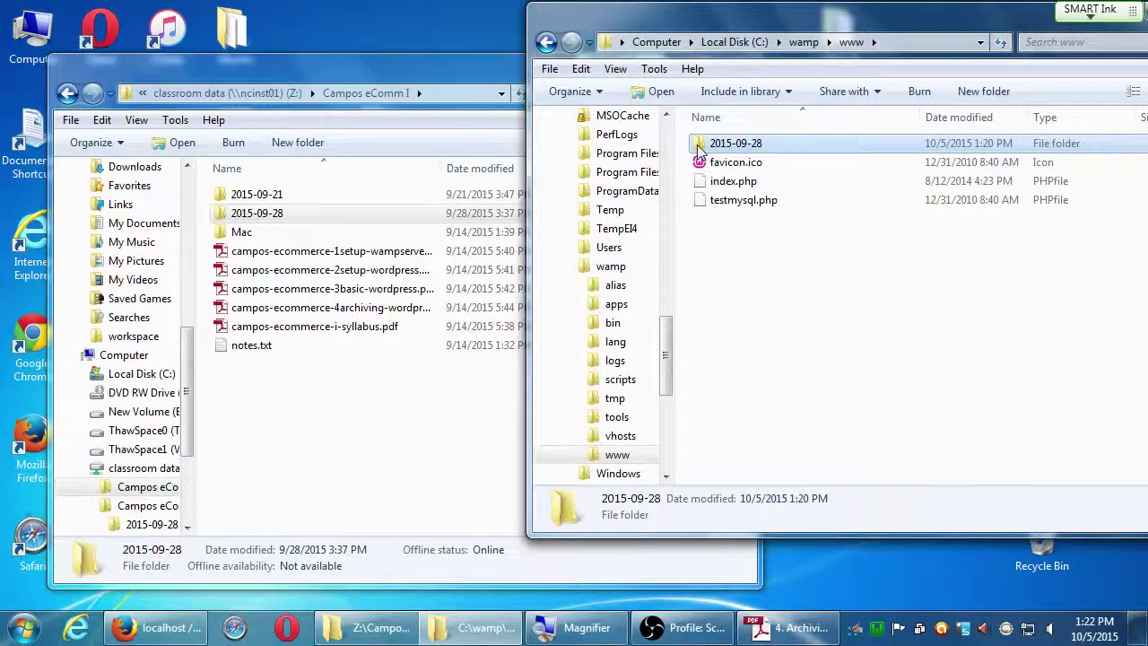
pyautogui.click(722, 200)
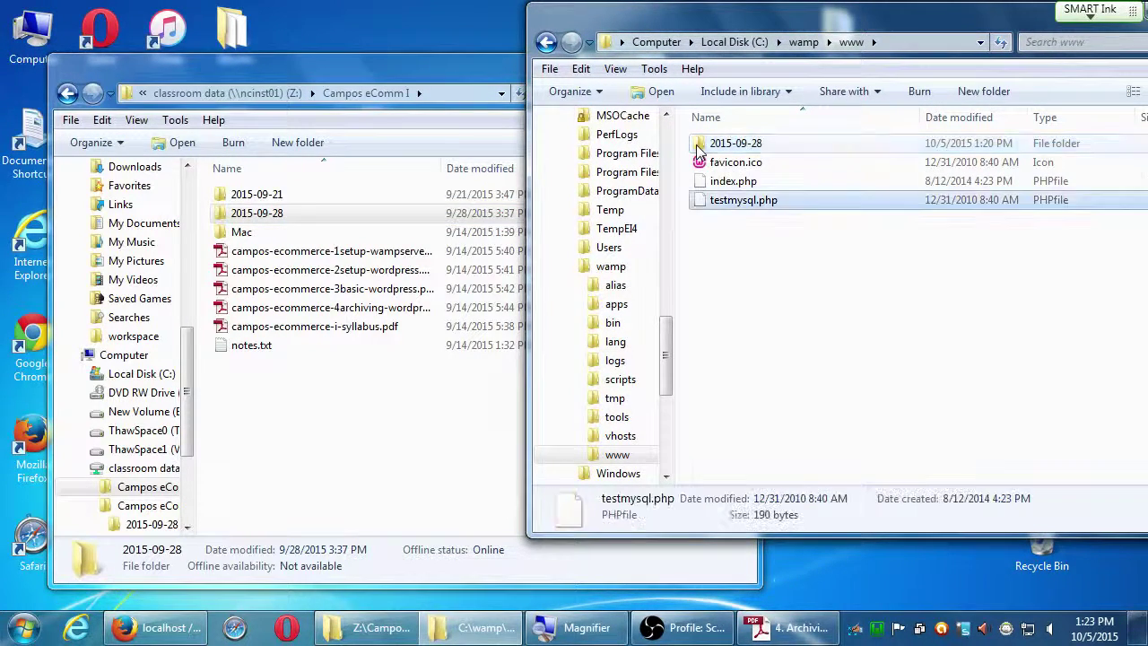
pyautogui.click(762, 251)
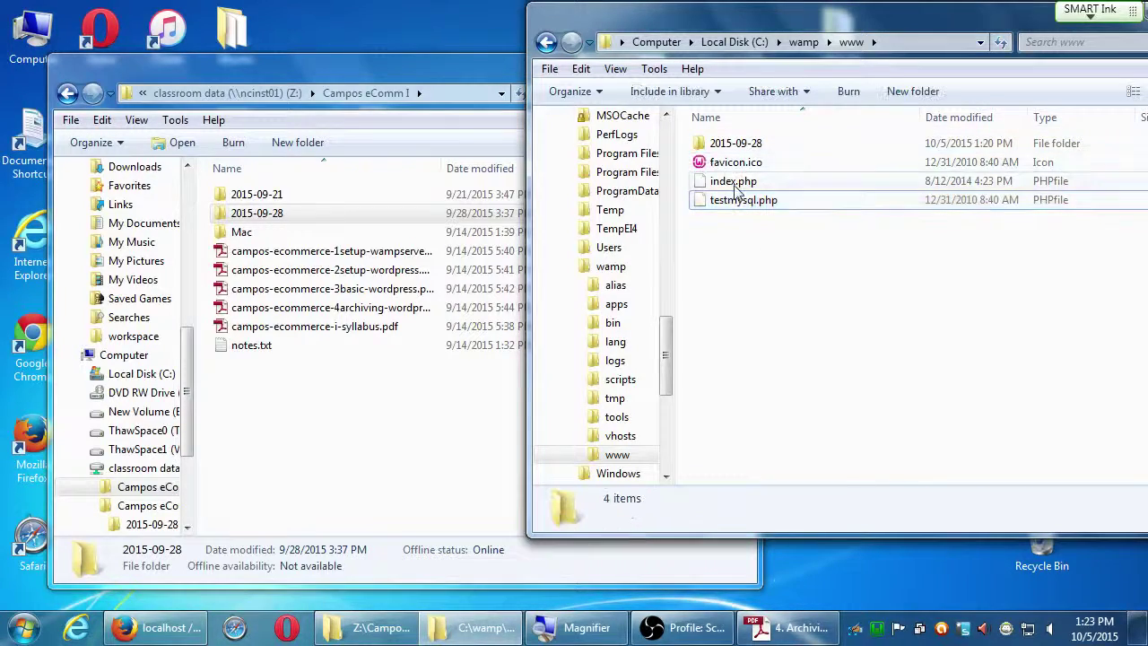
pyautogui.click(701, 145)
pyautogui.press('Delete')
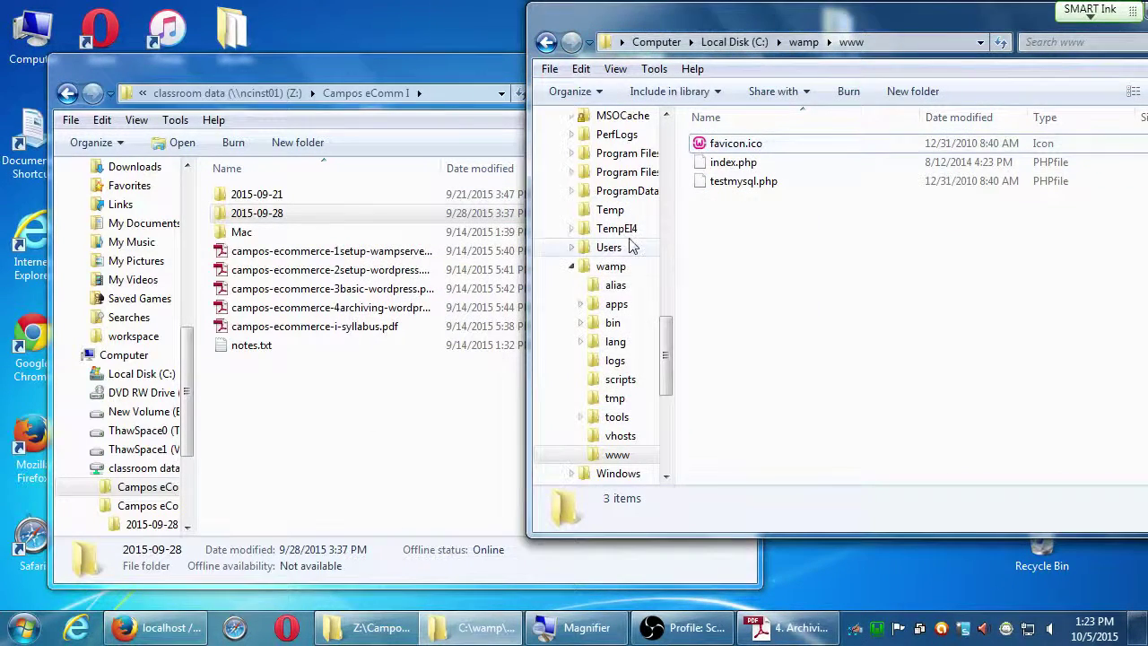
# Check the contents of the 2015-09-28 and 2015-09-21 folders in Campos eComm I.
pyautogui.click(423, 389)
pyautogui.doubleClick(267, 218)
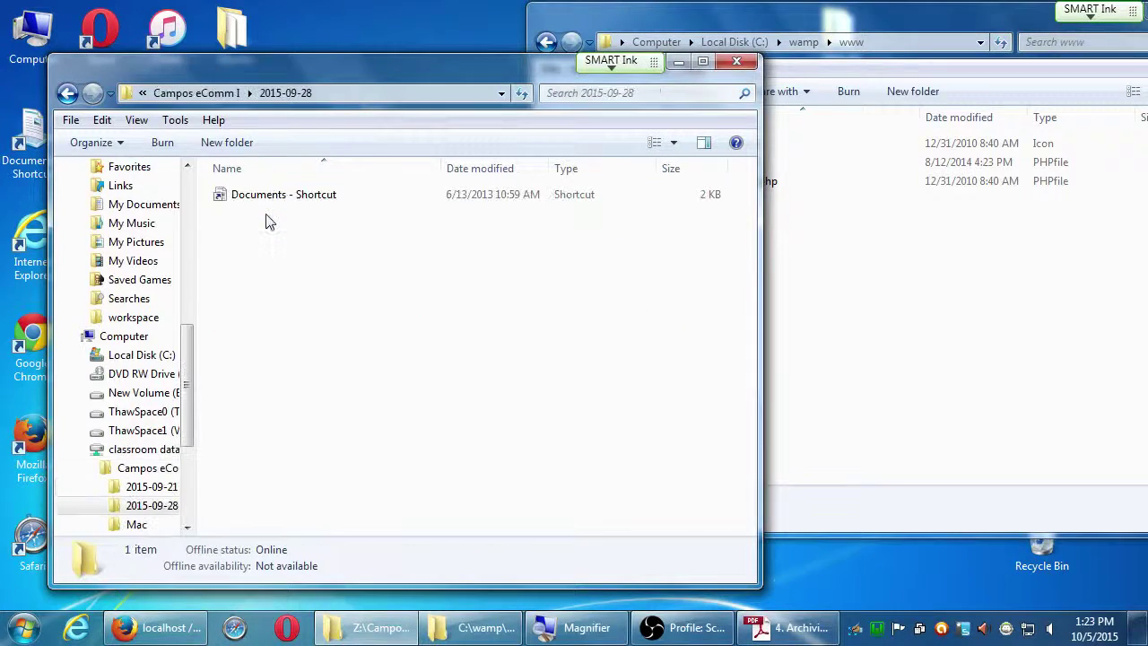
pyautogui.press('BackSpace')
pyautogui.click(267, 194)
pyautogui.doubleClick(267, 194)
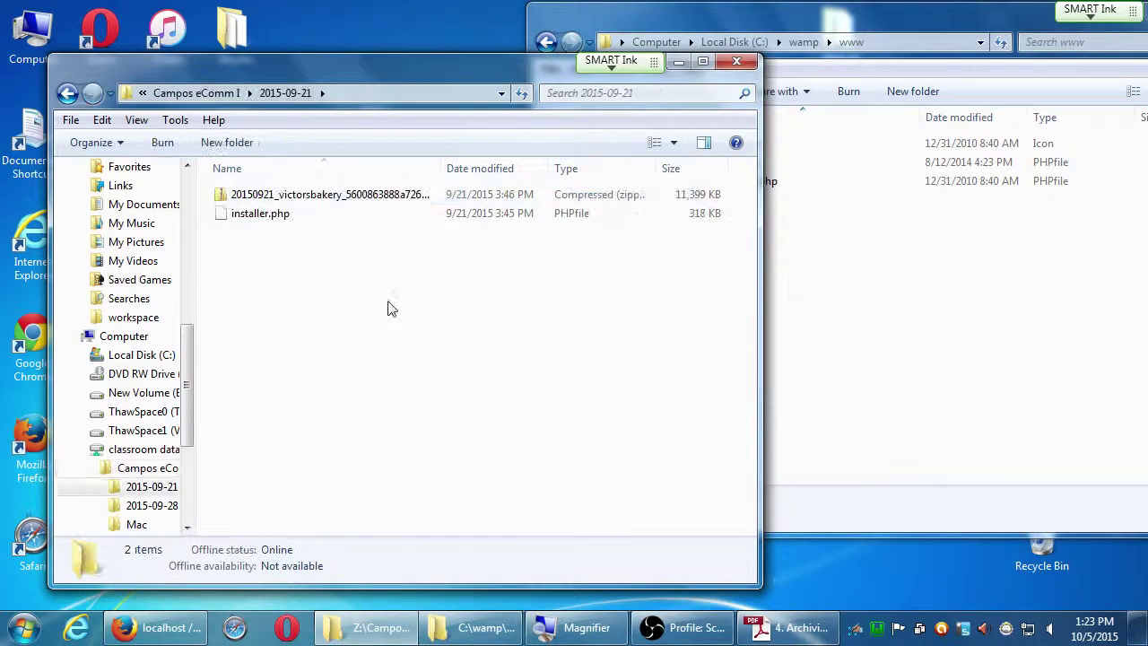
pyautogui.press('BackSpace')
pyautogui.click(237, 215)
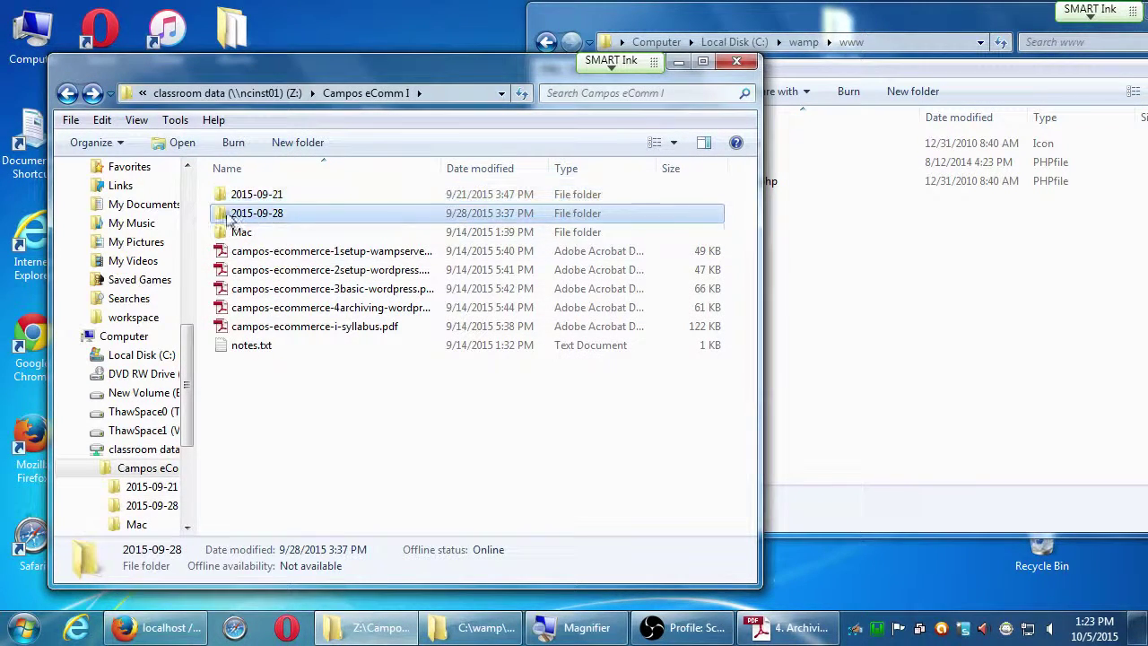
pyautogui.click(378, 461)
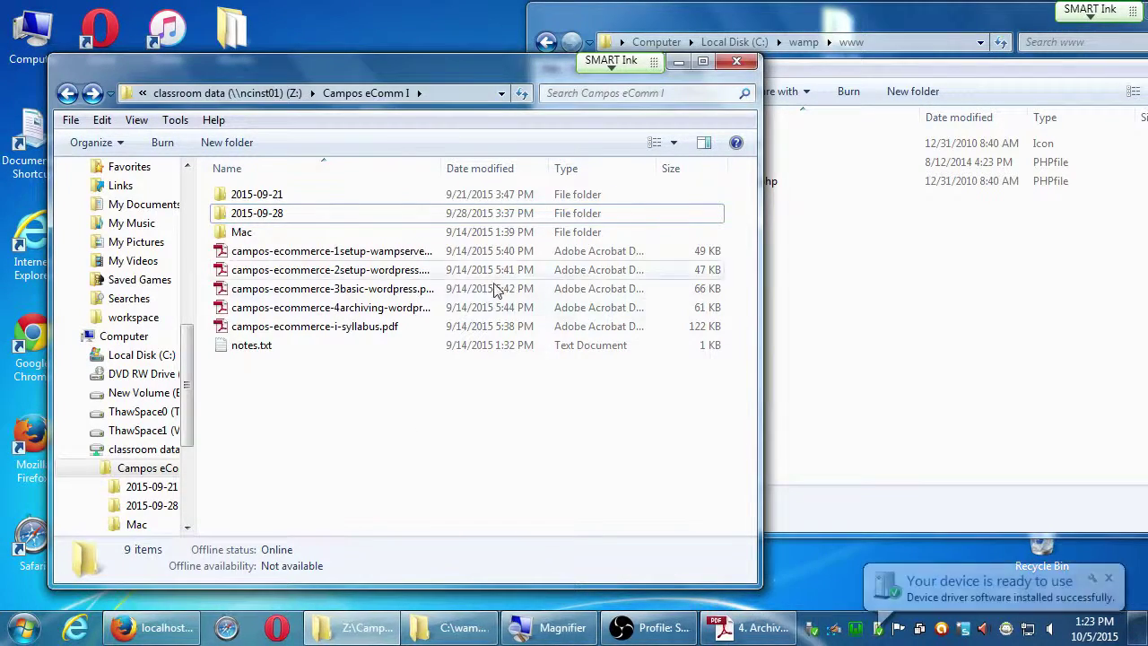
# Open Campos eComm I's 2015-09-28 folder and permanently delete Documents - Shortcut.
pyautogui.moveTo(269, 60); pyautogui.dragTo(677, 104)
pyautogui.doubleClick(650, 260)
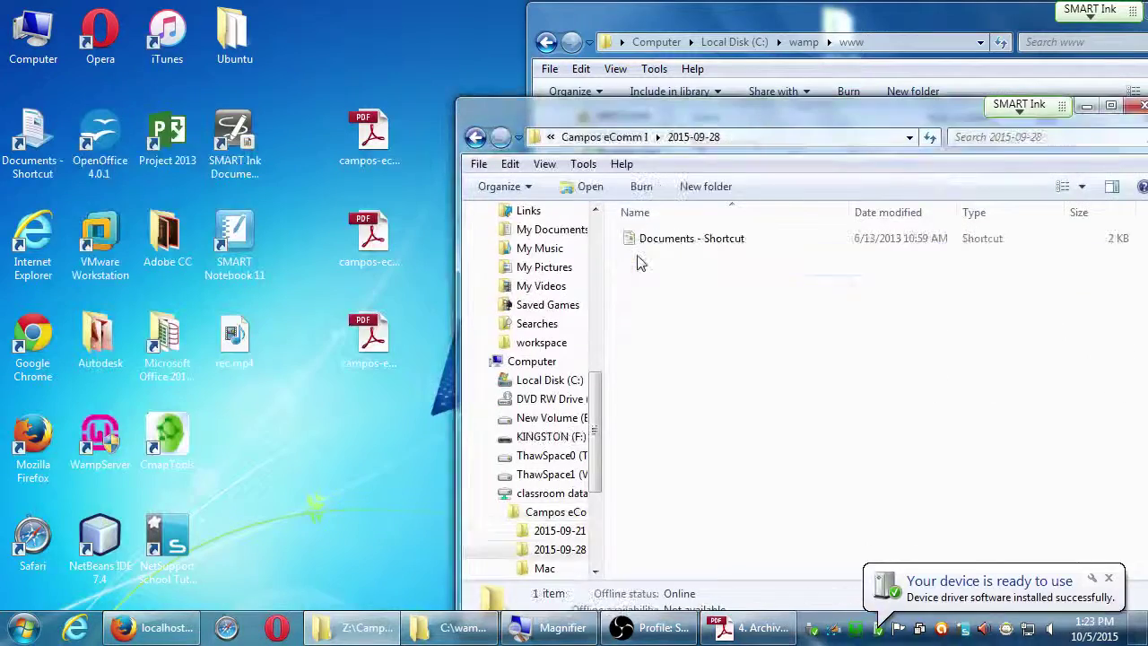
pyautogui.click(661, 239)
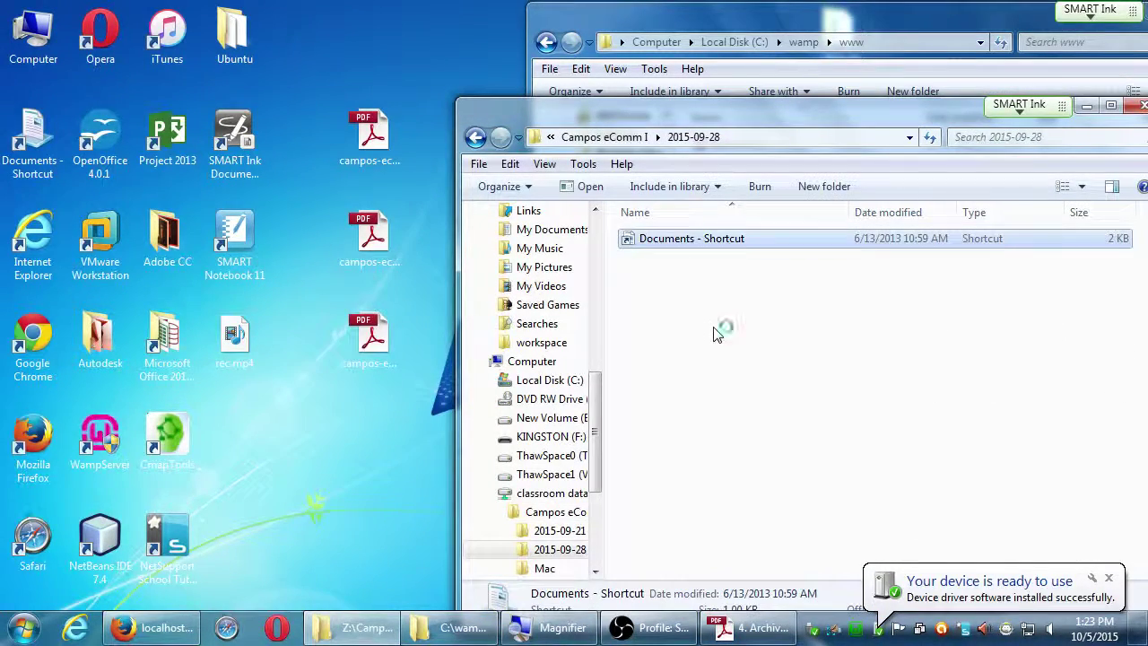
pyautogui.hotkey('shift', 'Delete')
pyautogui.press('Return')
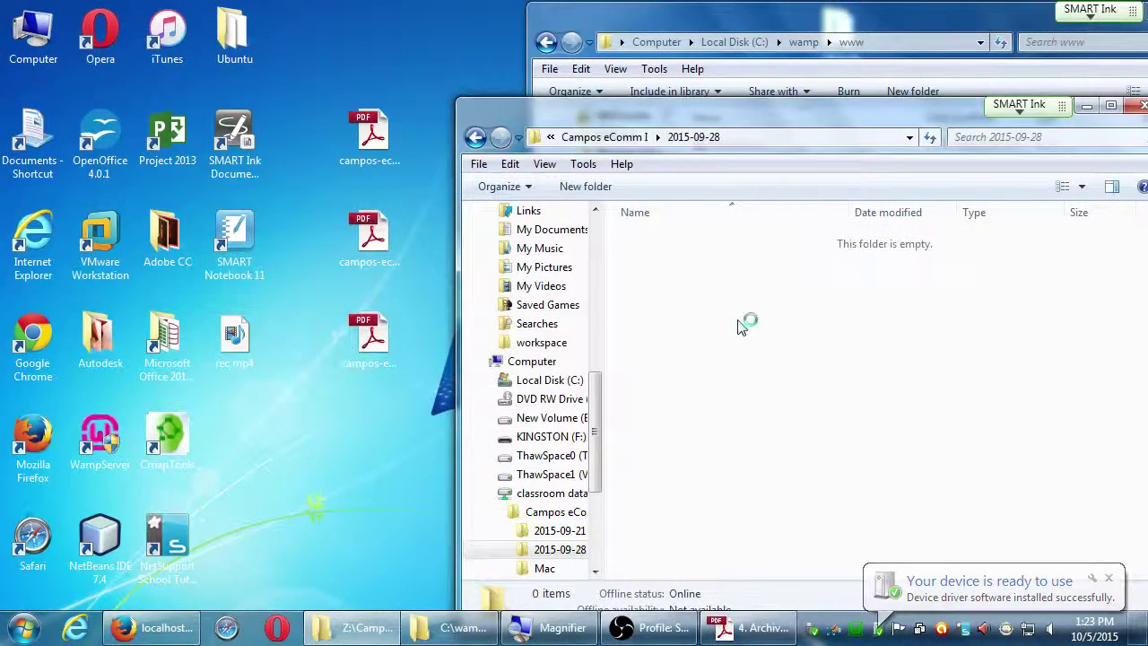
# Open the KINGSTON (F:) drive and close the frozen Lightroom window.
pyautogui.moveTo(739, 121); pyautogui.dragTo(928, 120)
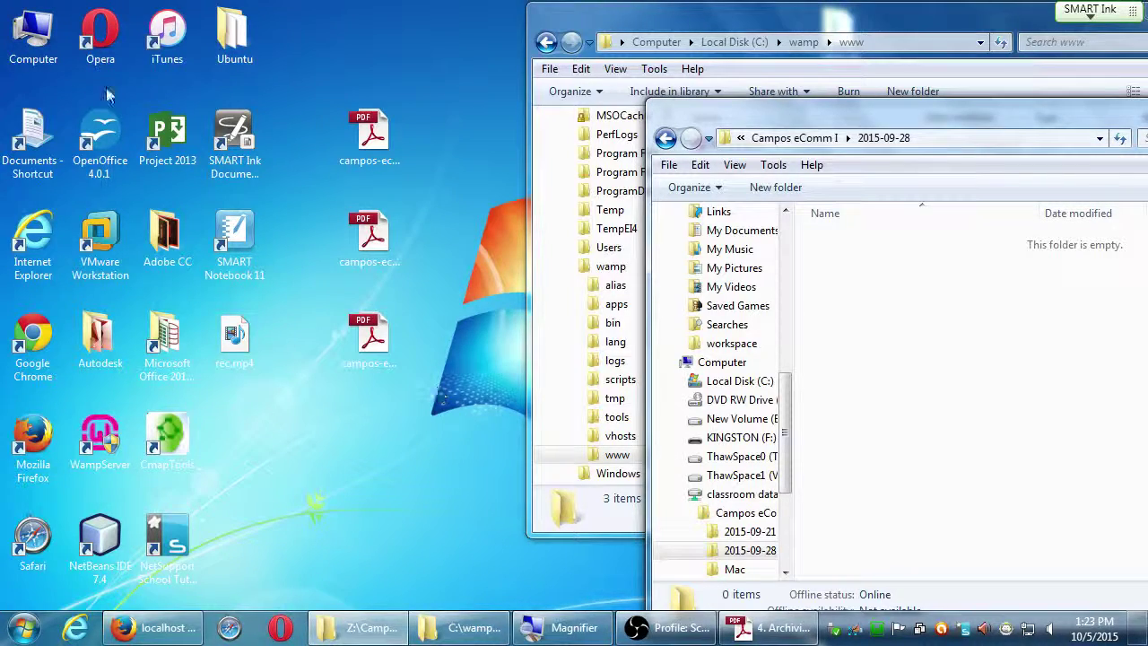
pyautogui.doubleClick(43, 56)
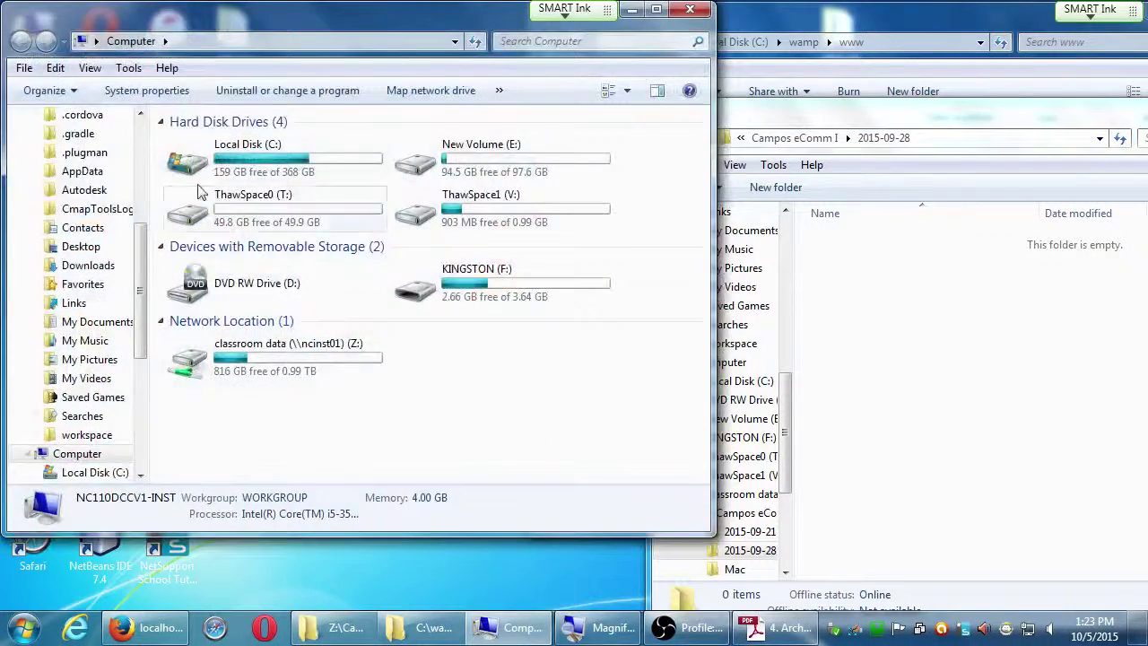
pyautogui.doubleClick(446, 300)
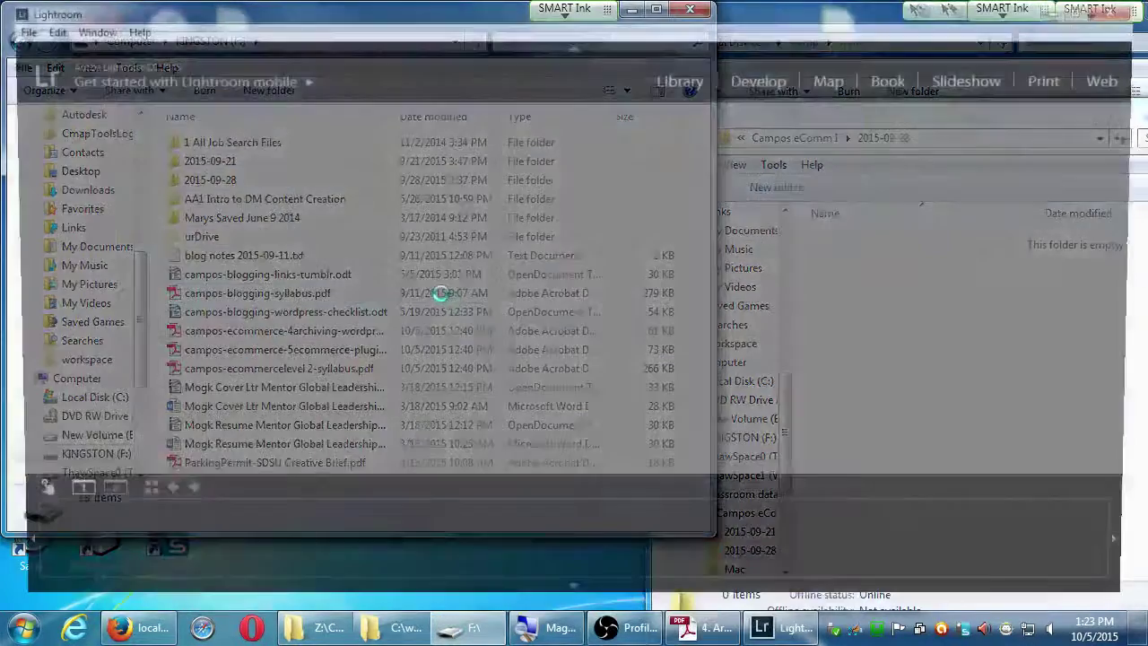
pyautogui.click(1123, 11)
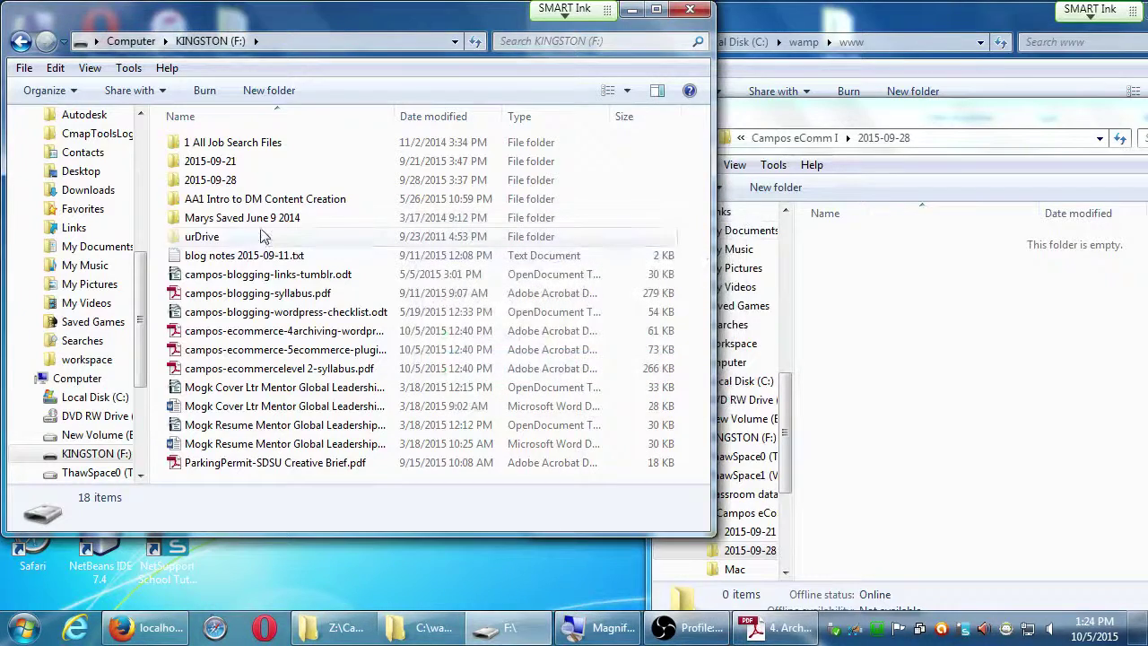
pyautogui.click(209, 219)
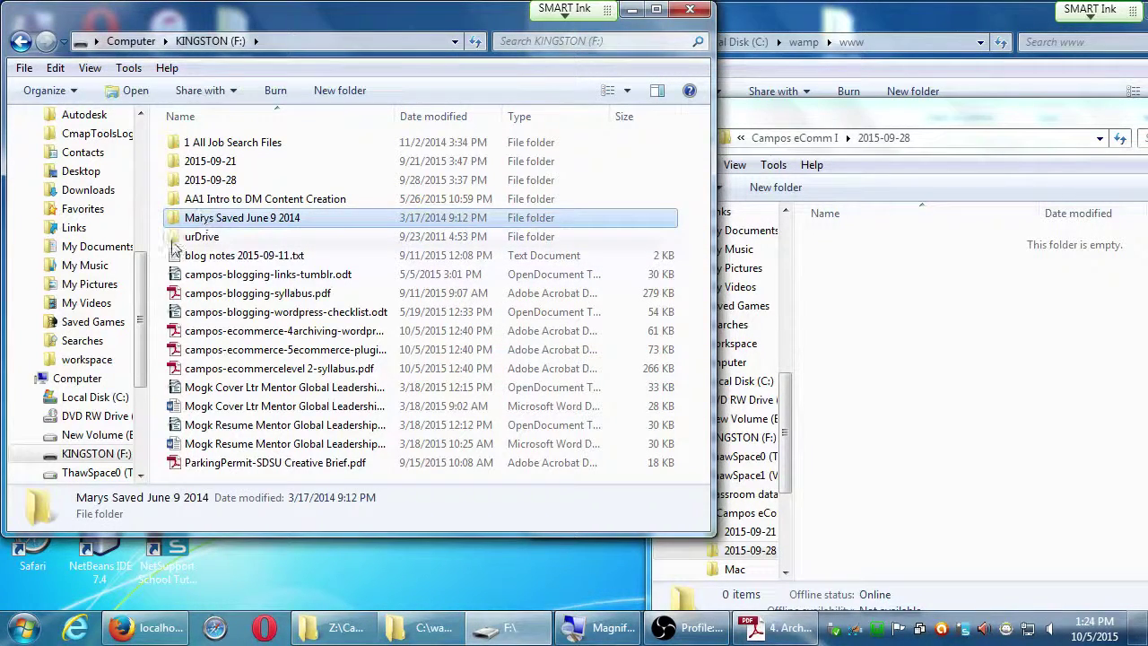
# Copy the three files from KINGSTON's 2015-09-28 folder into the Campos eComm I 2015-09-28 folder.
pyautogui.click(177, 181)
pyautogui.doubleClick(179, 181)
pyautogui.press('BackSpace')
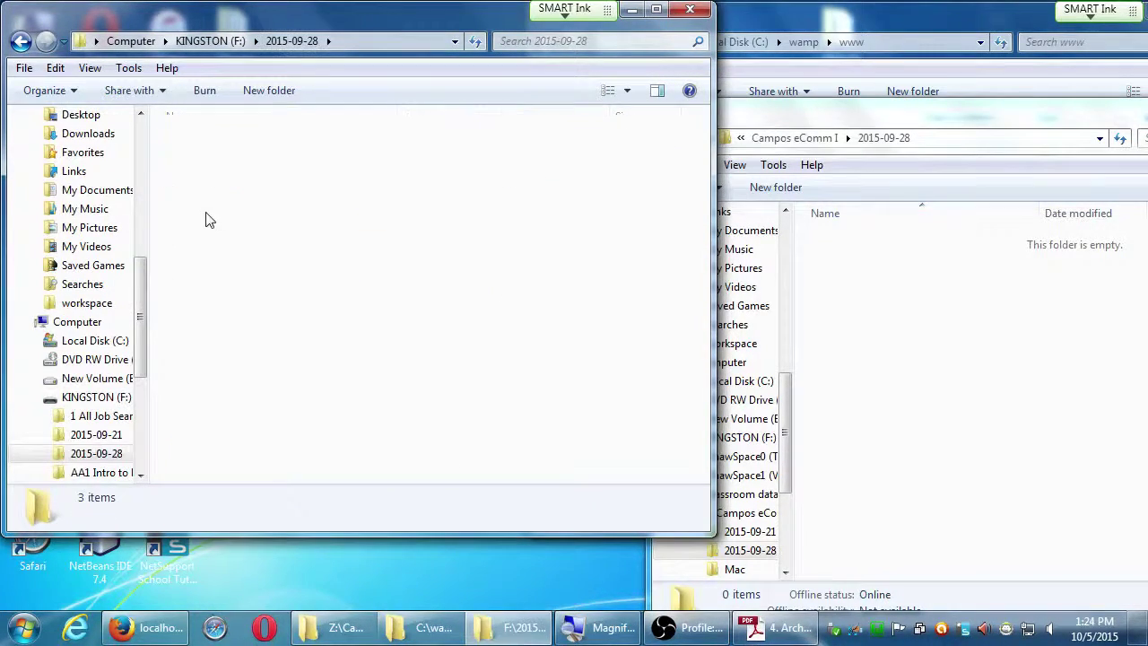
pyautogui.moveTo(794, 116); pyautogui.dragTo(849, 118)
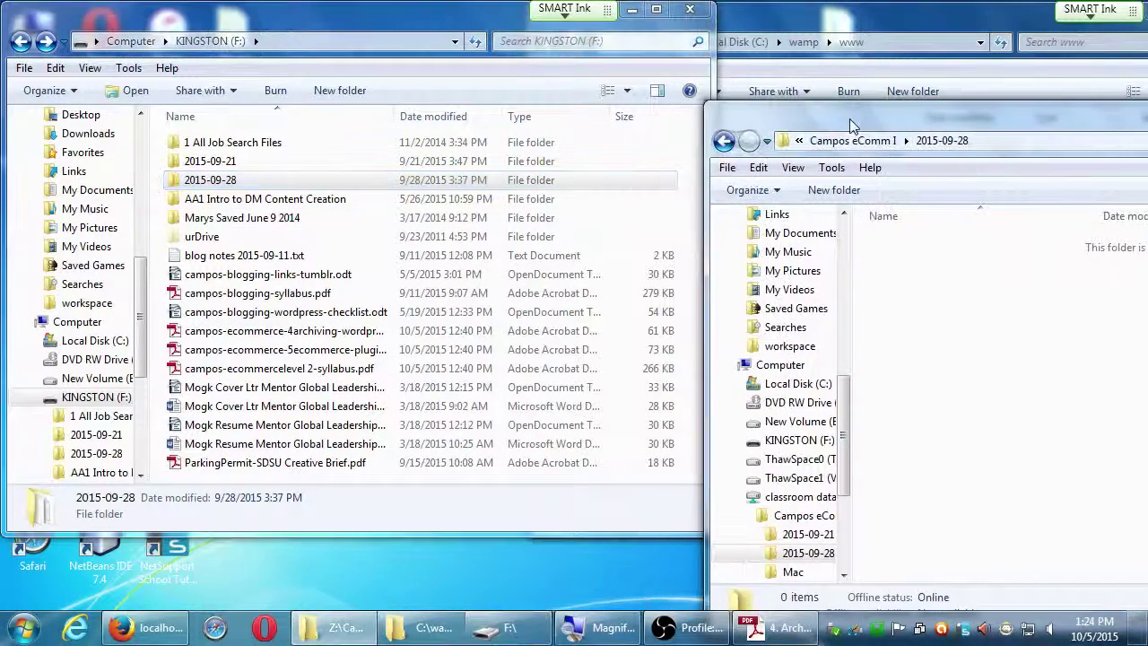
pyautogui.doubleClick(215, 184)
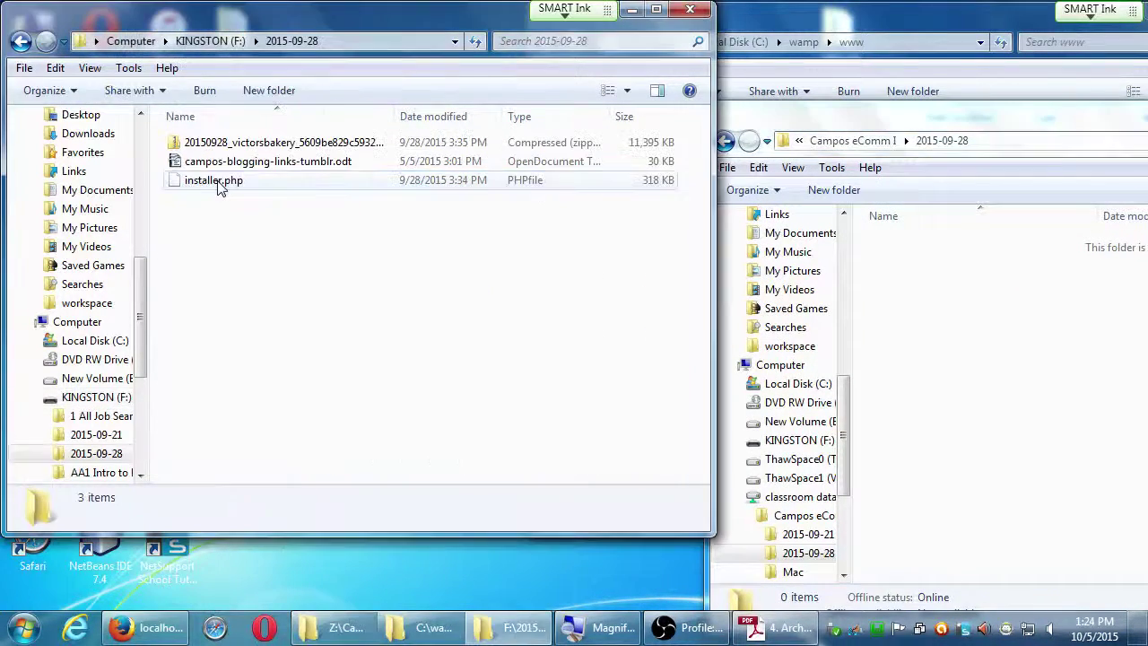
pyautogui.moveTo(228, 235); pyautogui.dragTo(975, 328)
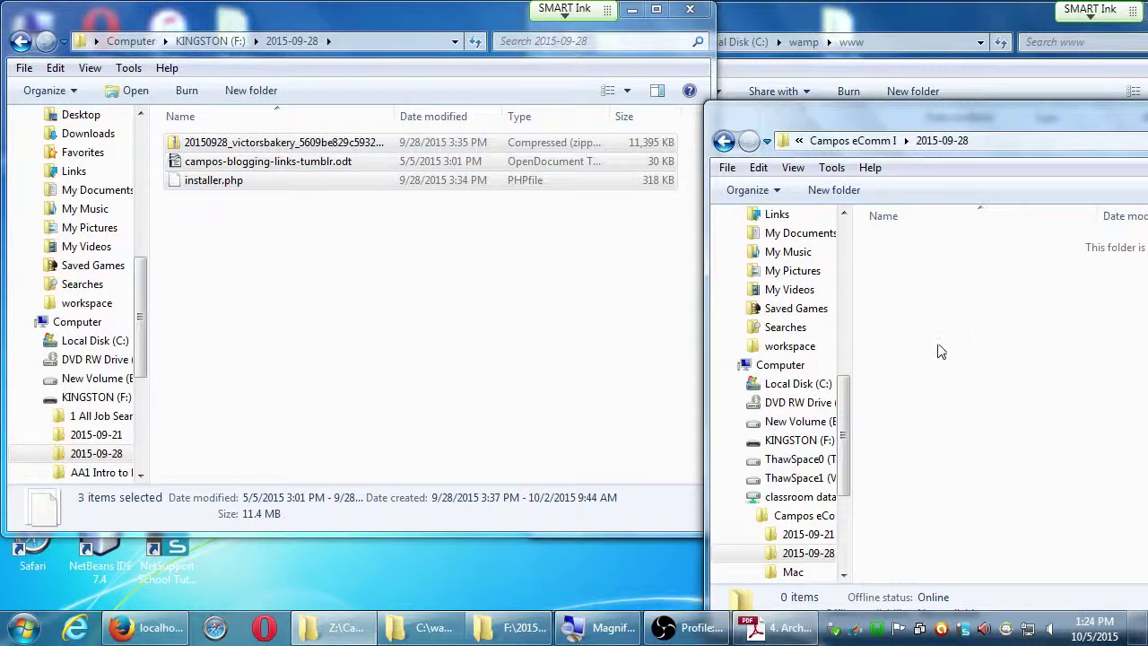
# Delete the copied campos-blogging-links-tumblr.odt file.
pyautogui.click(906, 261)
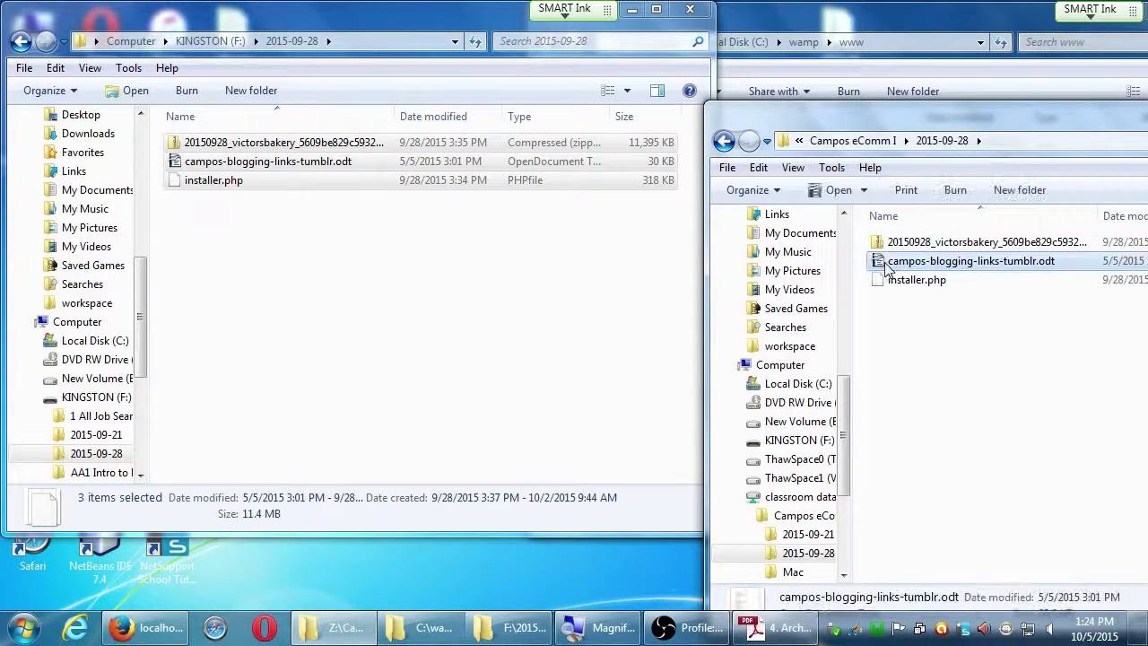
pyautogui.press('Delete')
pyautogui.press('Return')
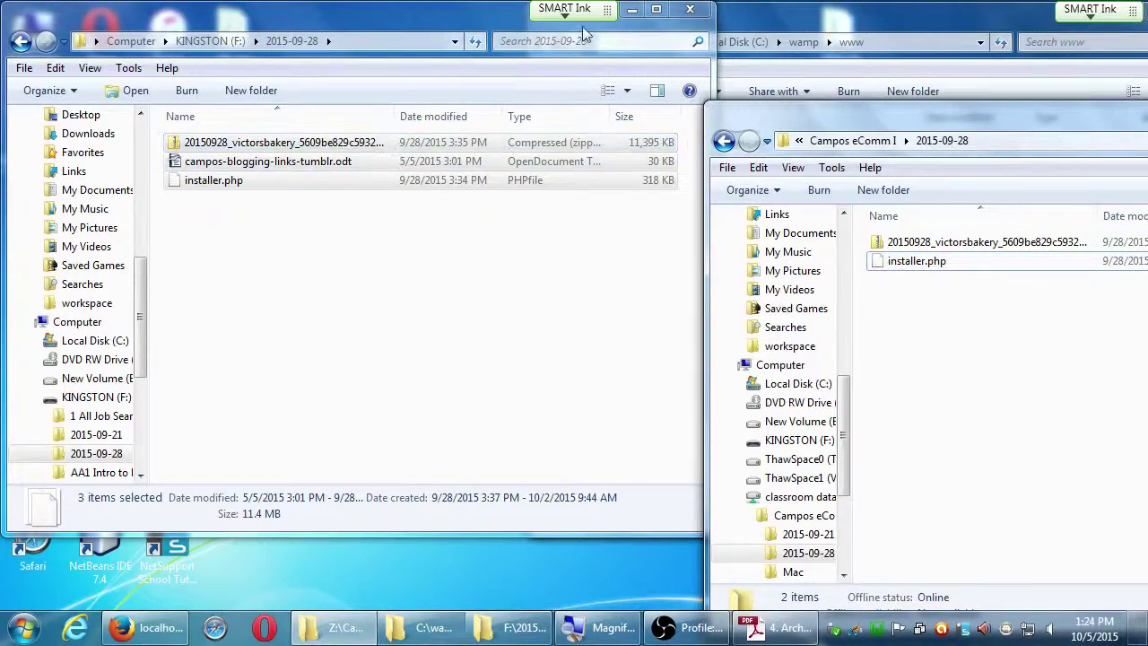
pyautogui.click(690, 9)
pyautogui.moveTo(807, 109); pyautogui.dragTo(388, 113)
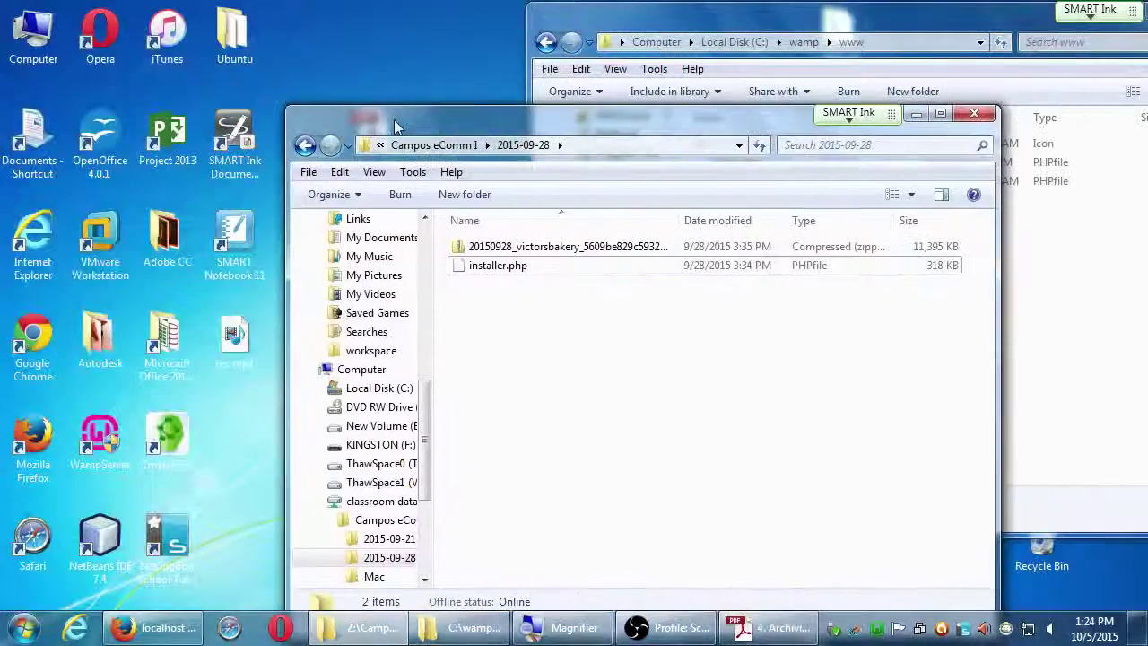
pyautogui.click(305, 146)
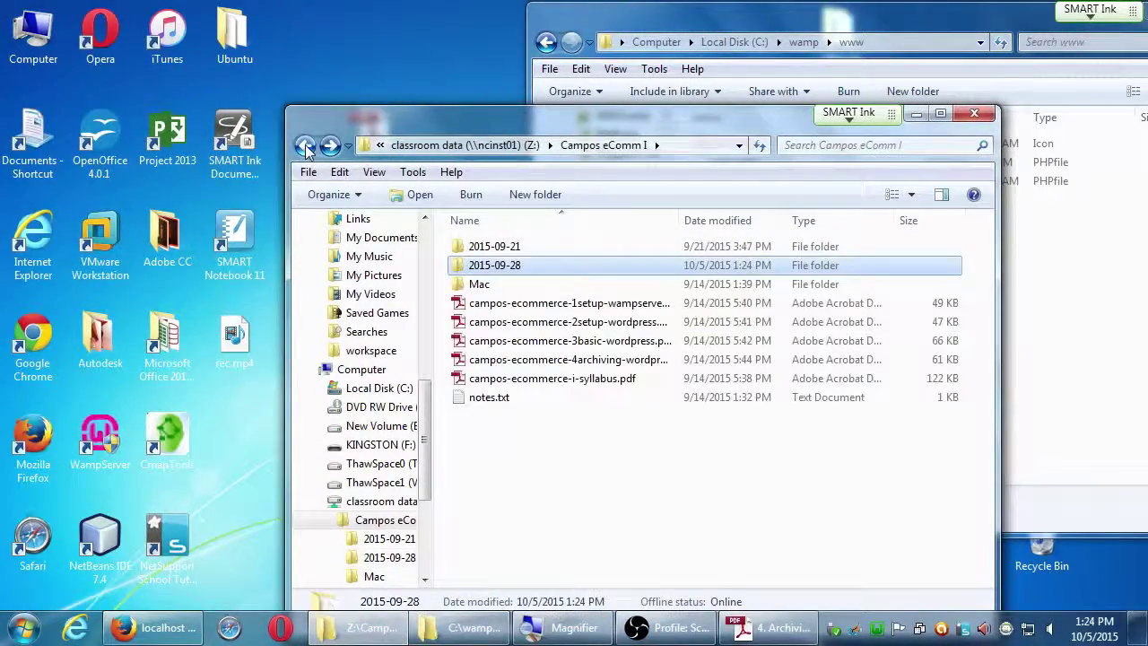
pyautogui.moveTo(459, 271); pyautogui.dragTo(444, 83)
pyautogui.moveTo(555, 123); pyautogui.dragTo(412, 114)
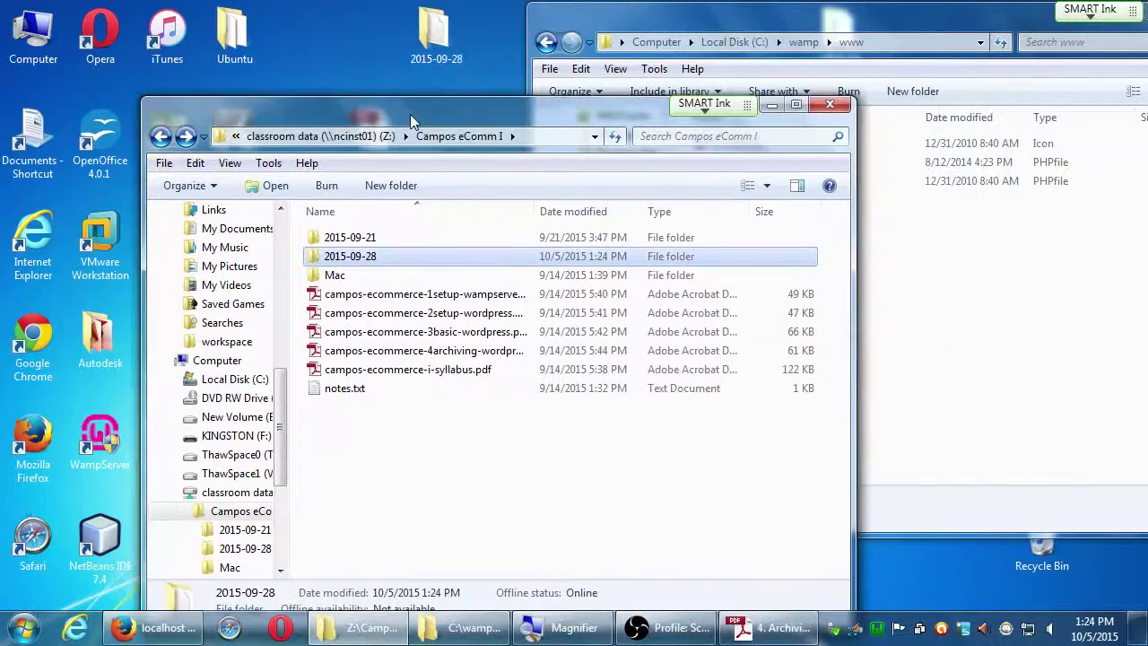
pyautogui.click(951, 441)
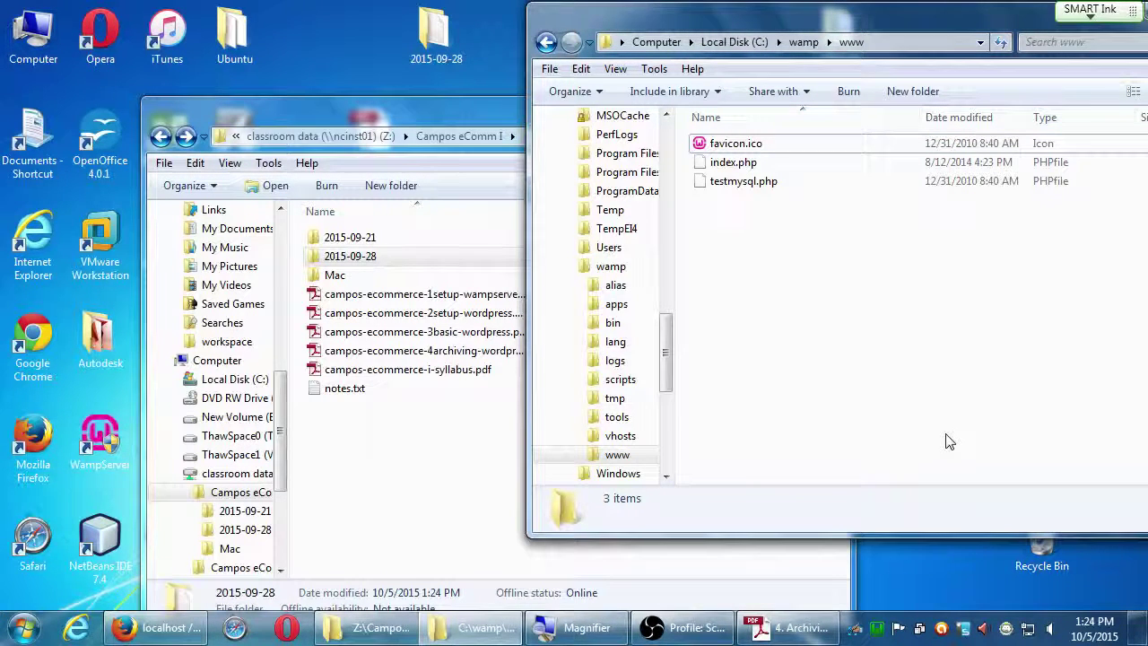
pyautogui.click(375, 480)
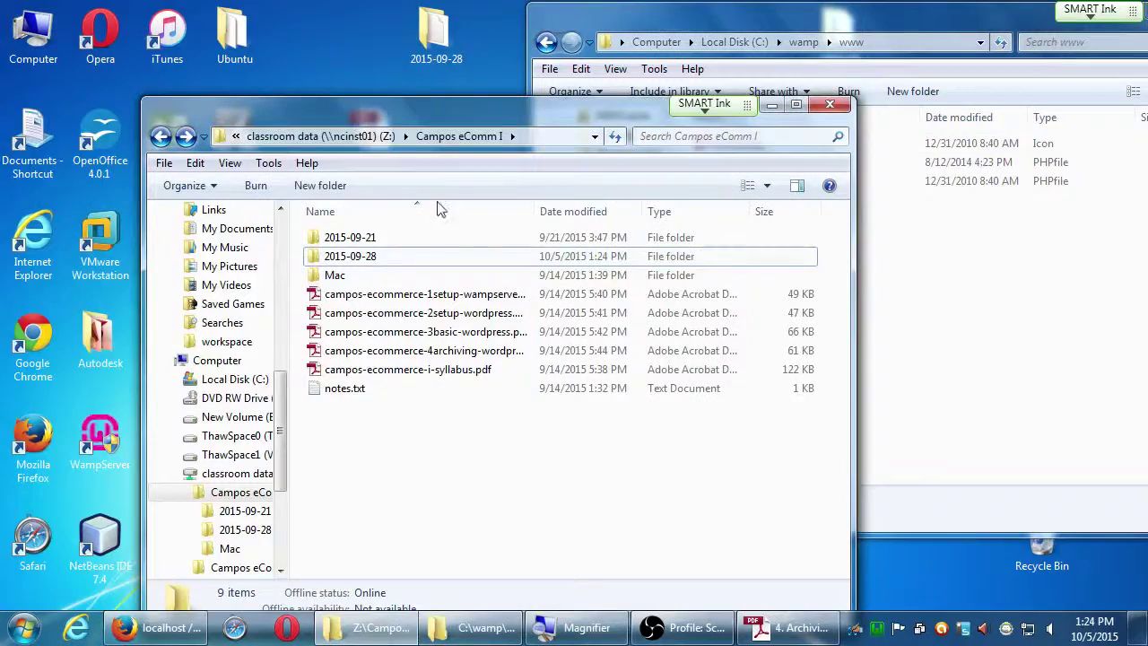
pyautogui.moveTo(440, 105); pyautogui.dragTo(270, 120)
pyautogui.click(124, 261)
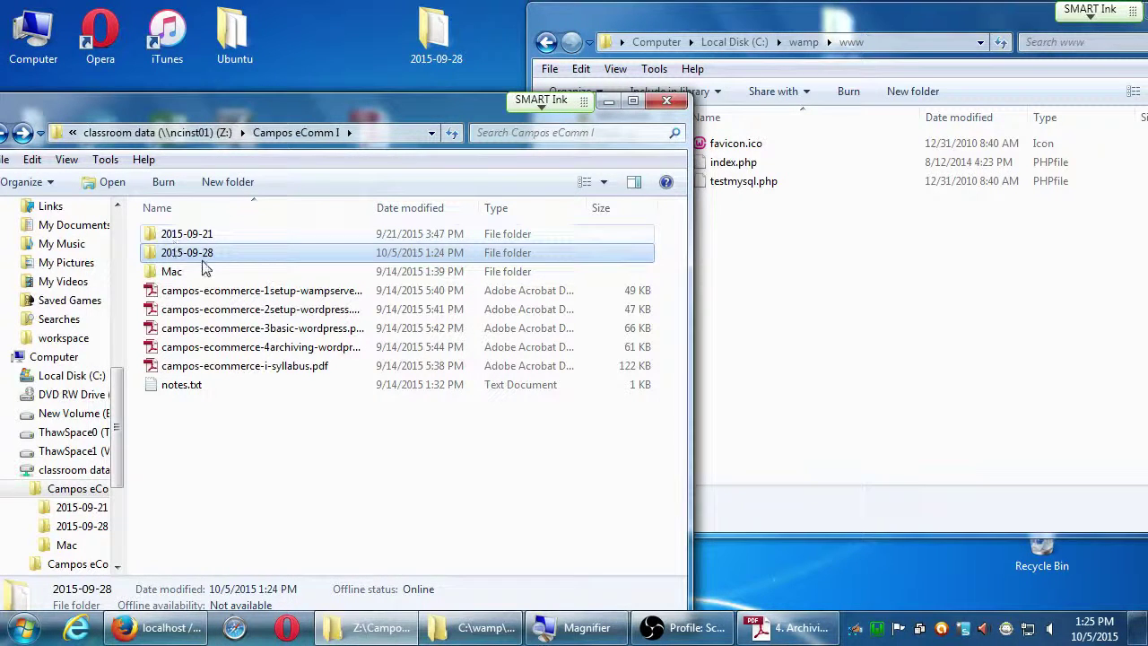
pyautogui.moveTo(205, 267); pyautogui.dragTo(760, 280)
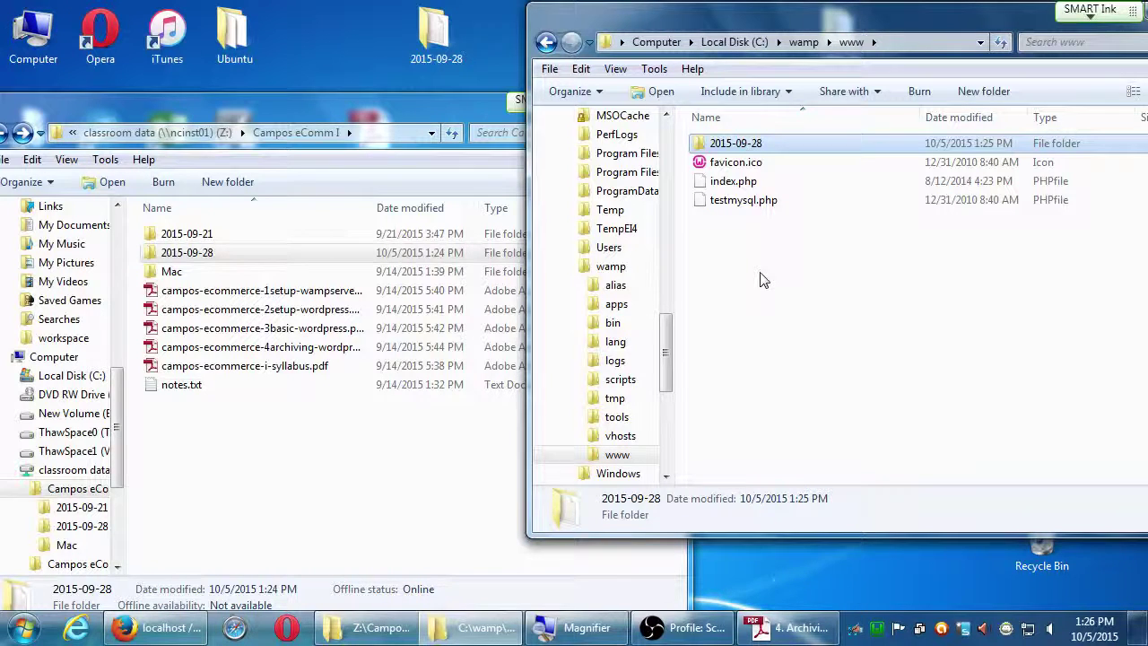
pyautogui.moveTo(193, 253); pyautogui.dragTo(155, 260)
# In Campos eComm II, delete the 2015-09-28 folder, then restore it.
pyautogui.click(238, 451)
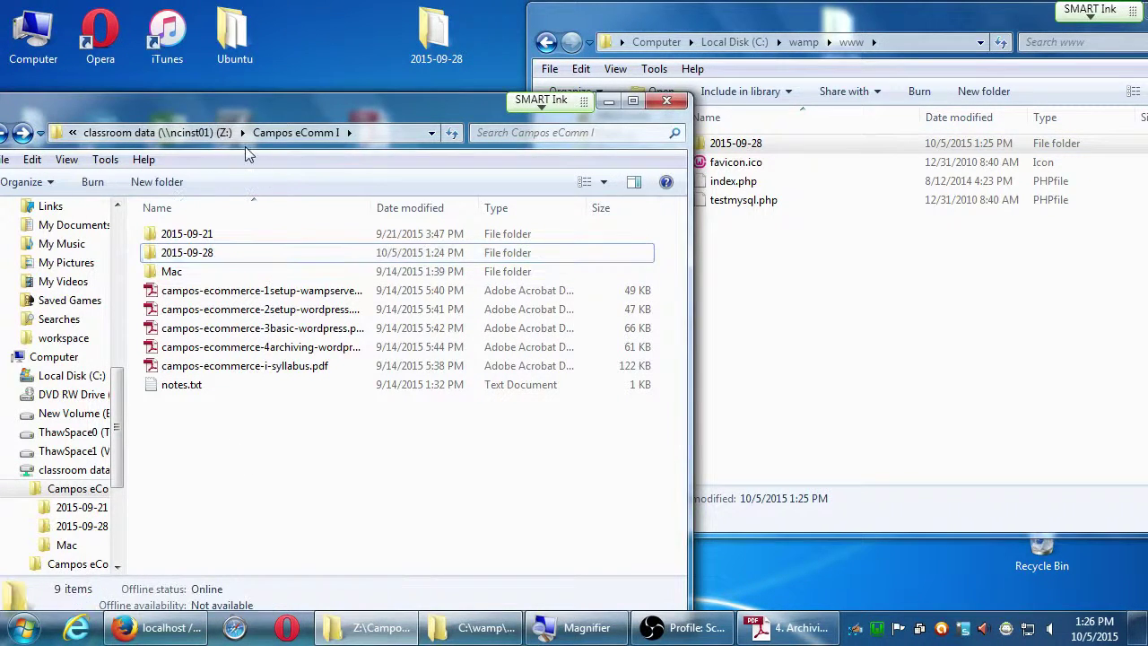
pyautogui.click(217, 134)
pyautogui.scroll(-3, 227, 429)
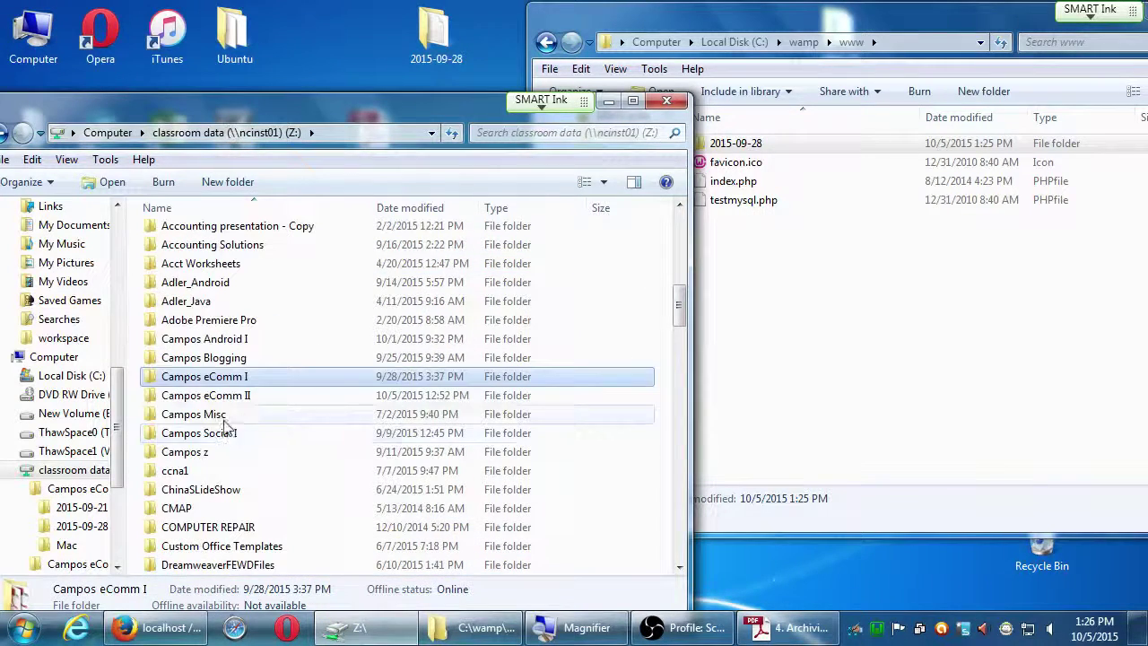
pyautogui.doubleClick(225, 394)
pyautogui.doubleClick(197, 235)
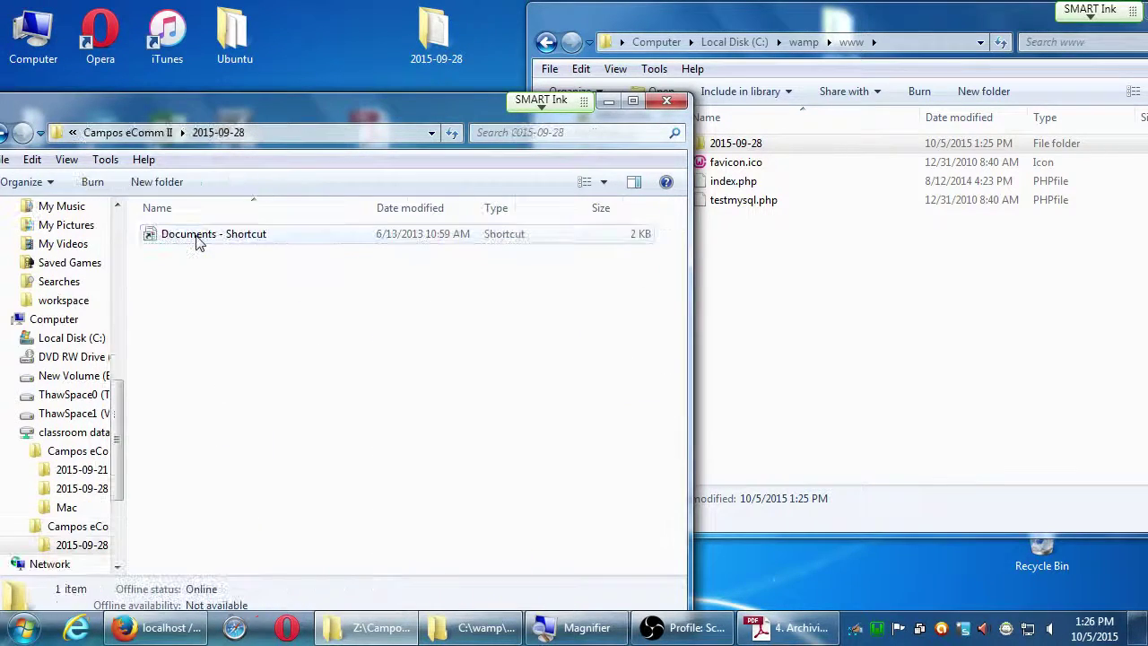
pyautogui.press('BackSpace')
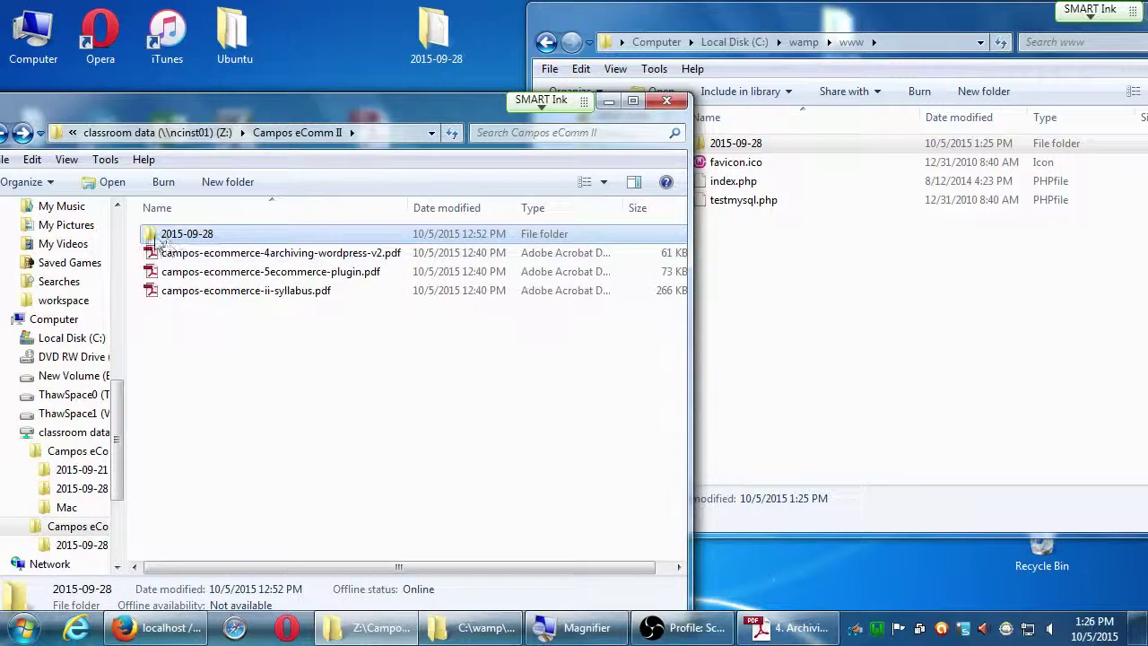
pyautogui.press('Delete')
pyautogui.press('Return')
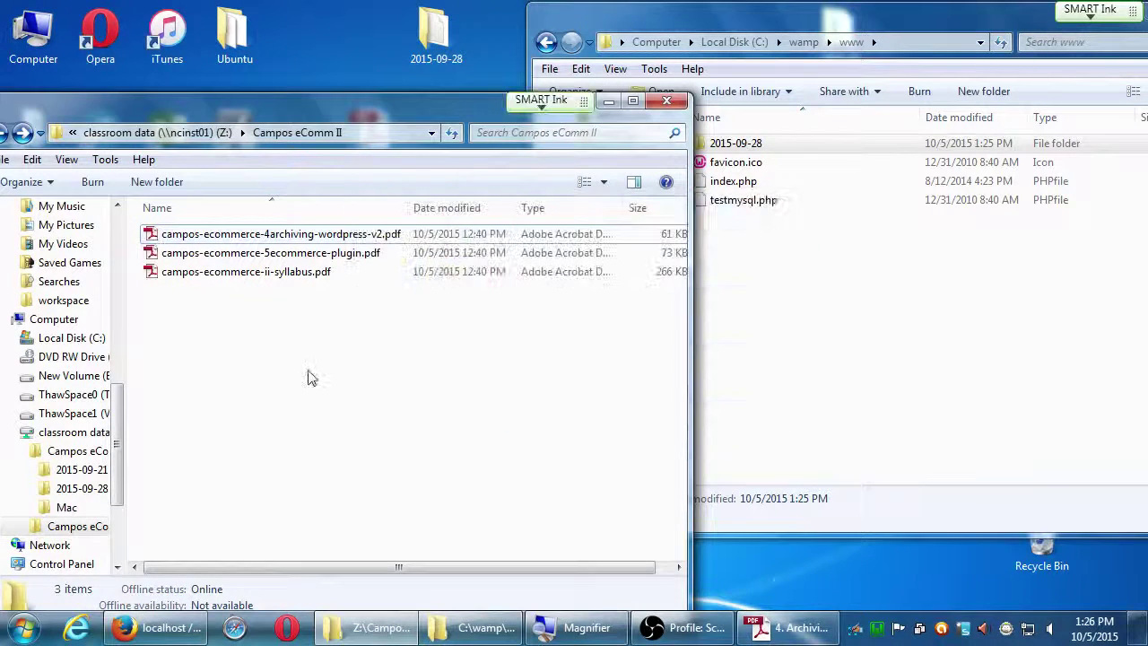
pyautogui.hotkey('ctrl', 'v')
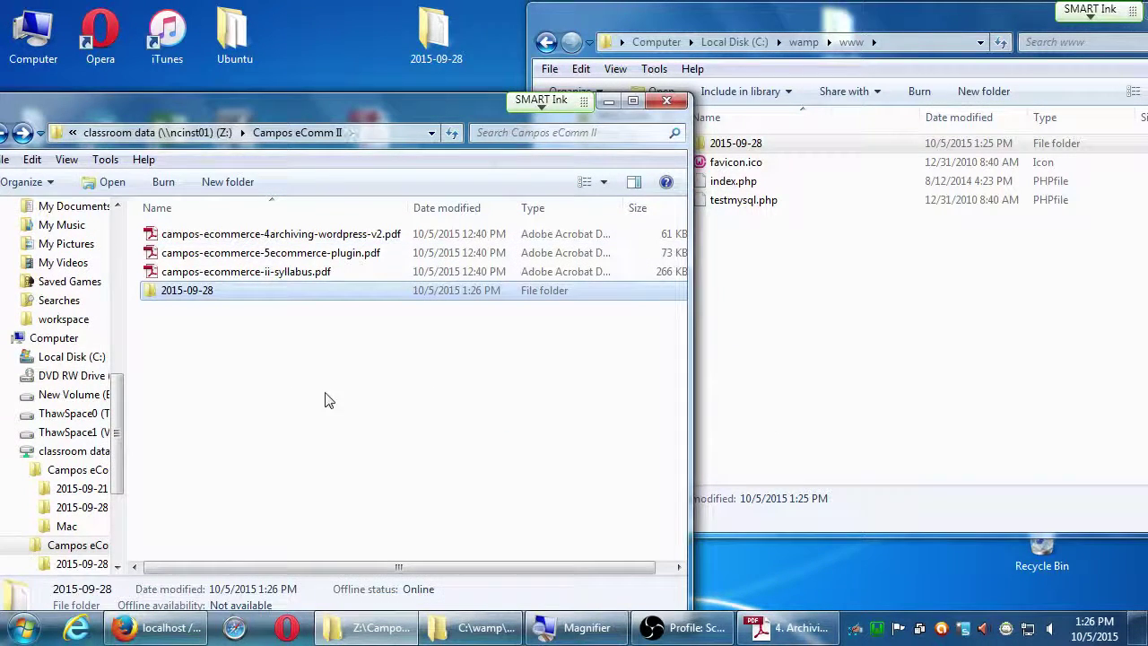
pyautogui.click(345, 475)
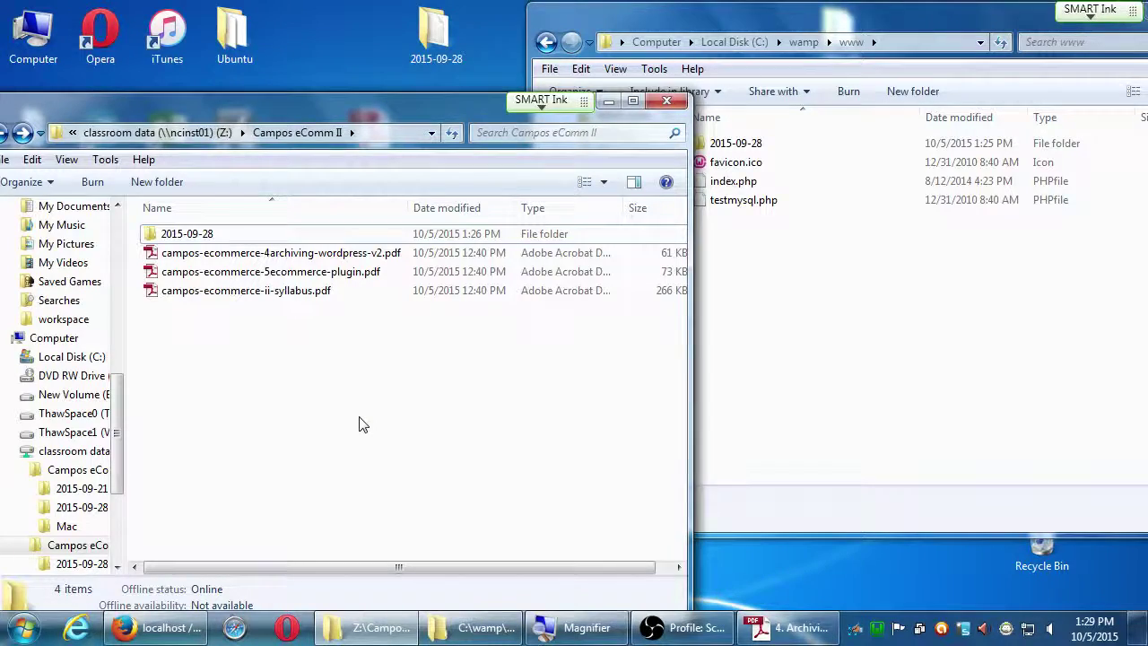
pyautogui.click(764, 633)
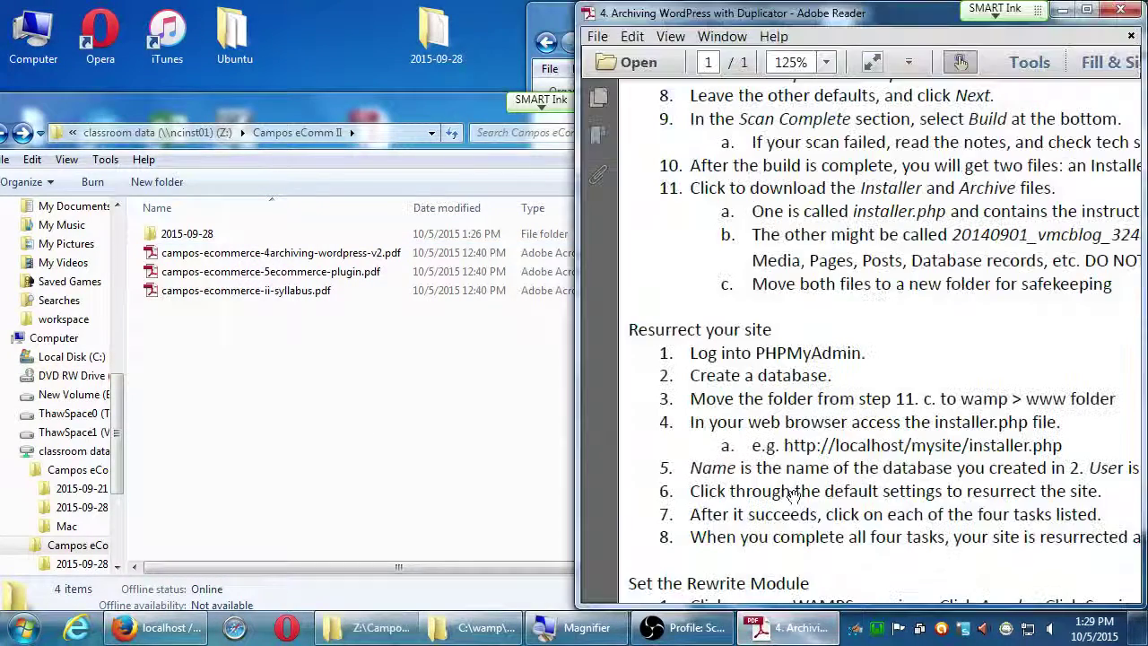
pyautogui.moveTo(907, 406); pyautogui.dragTo(894, 389)
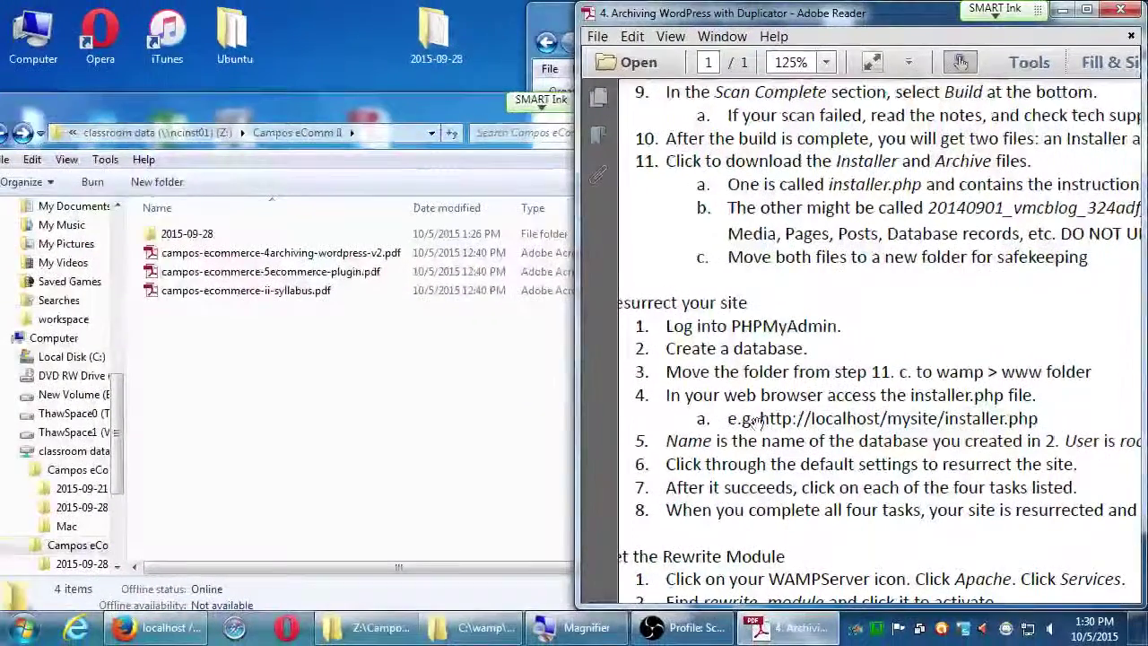
pyautogui.click(1061, 9)
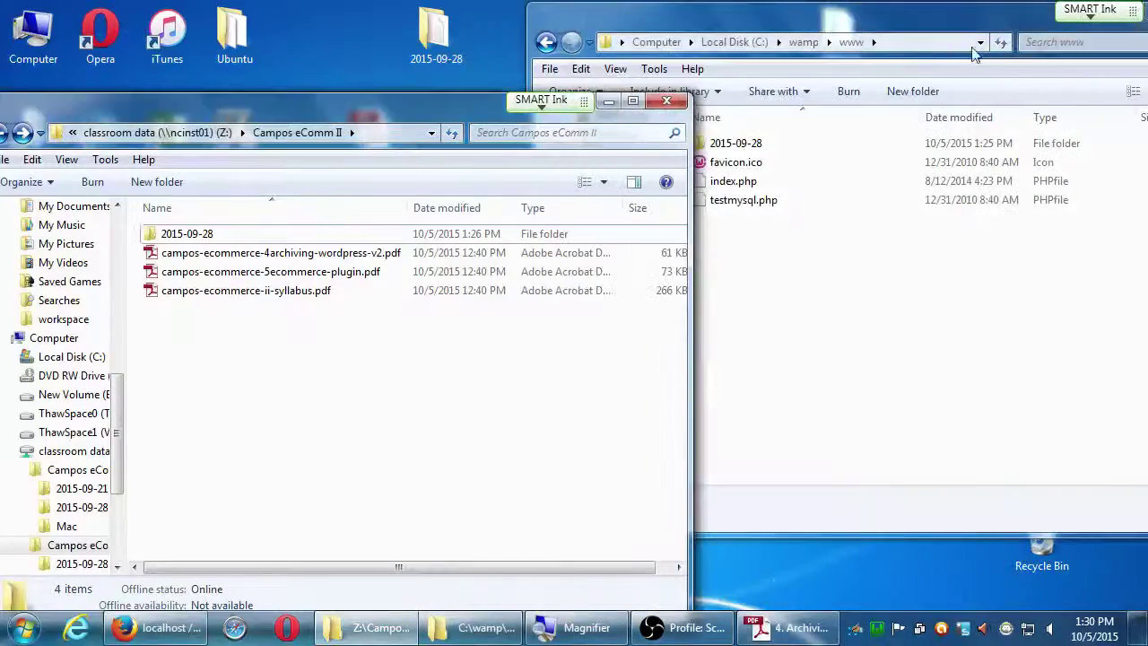
# Rename the copied 2015-09-28 folder in C:\wamp\www to 'wordpress'.
pyautogui.click(895, 31)
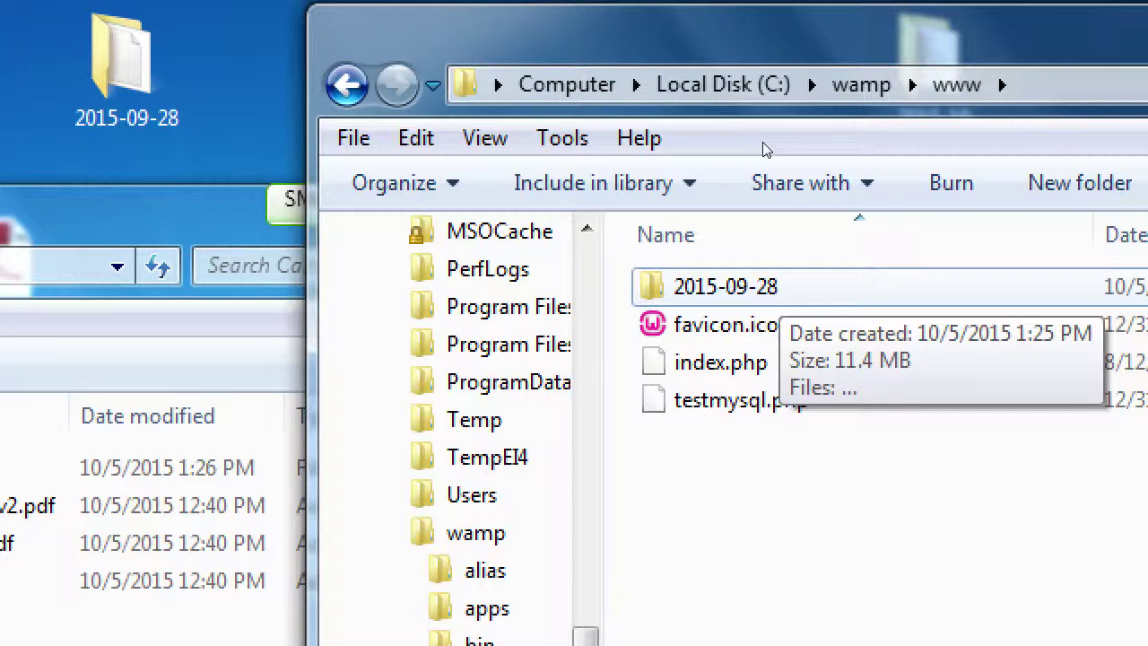
pyautogui.click(754, 147)
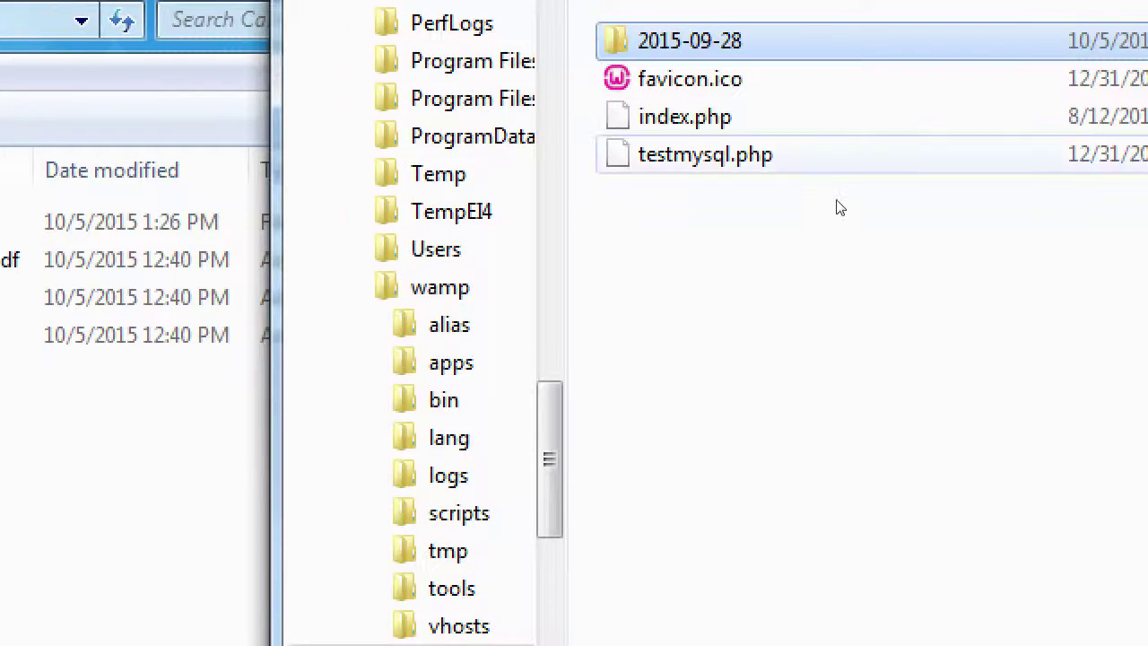
pyautogui.press('F2')
pyautogui.write('wordpr')
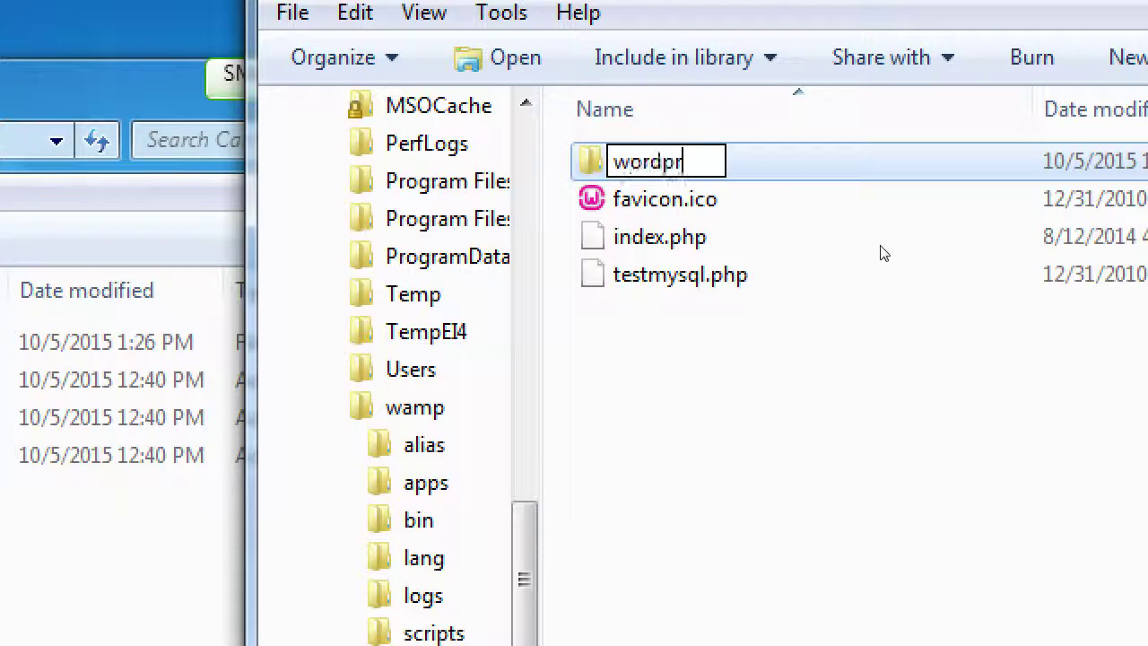
pyautogui.write('ess')
pyautogui.press('Return')
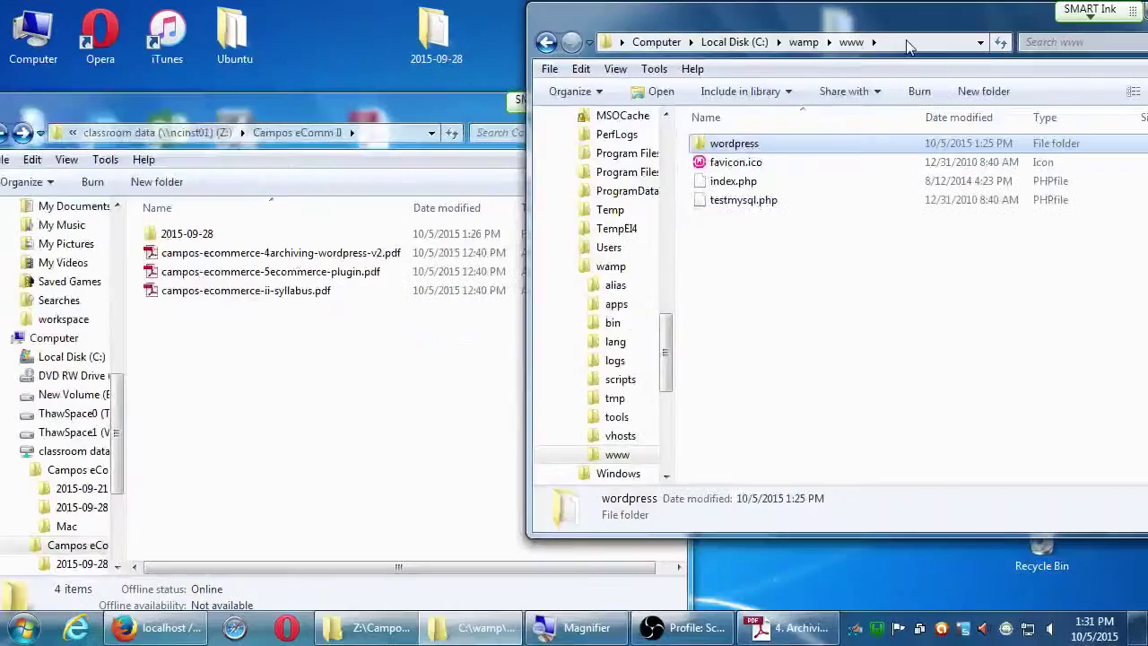
pyautogui.click(155, 627)
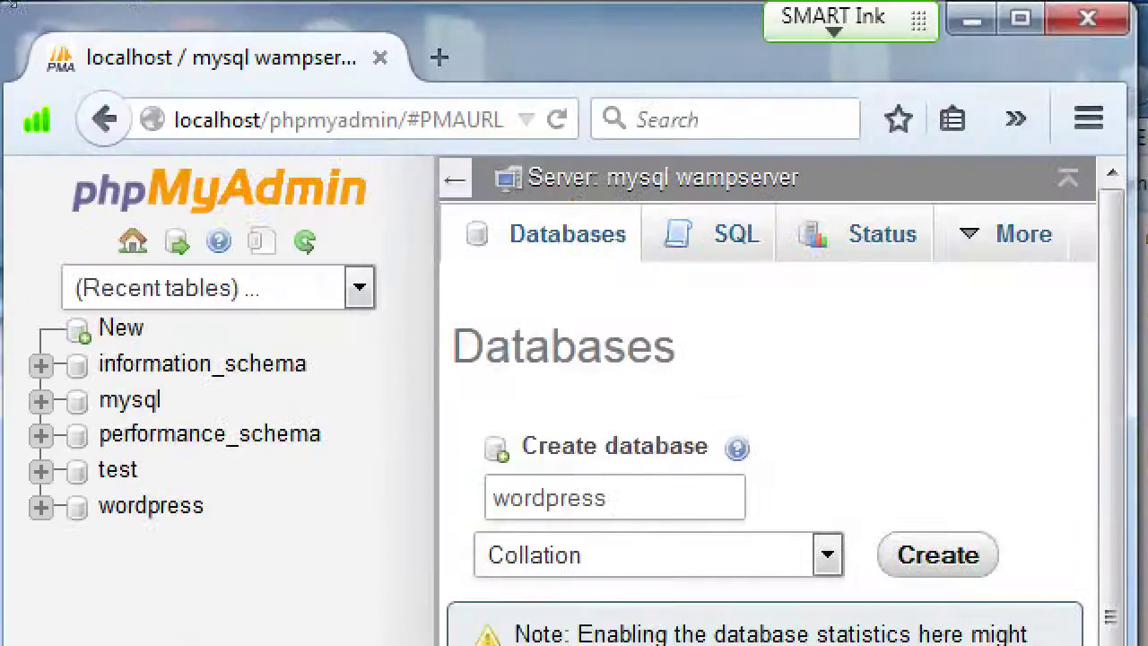
pyautogui.click(117, 60)
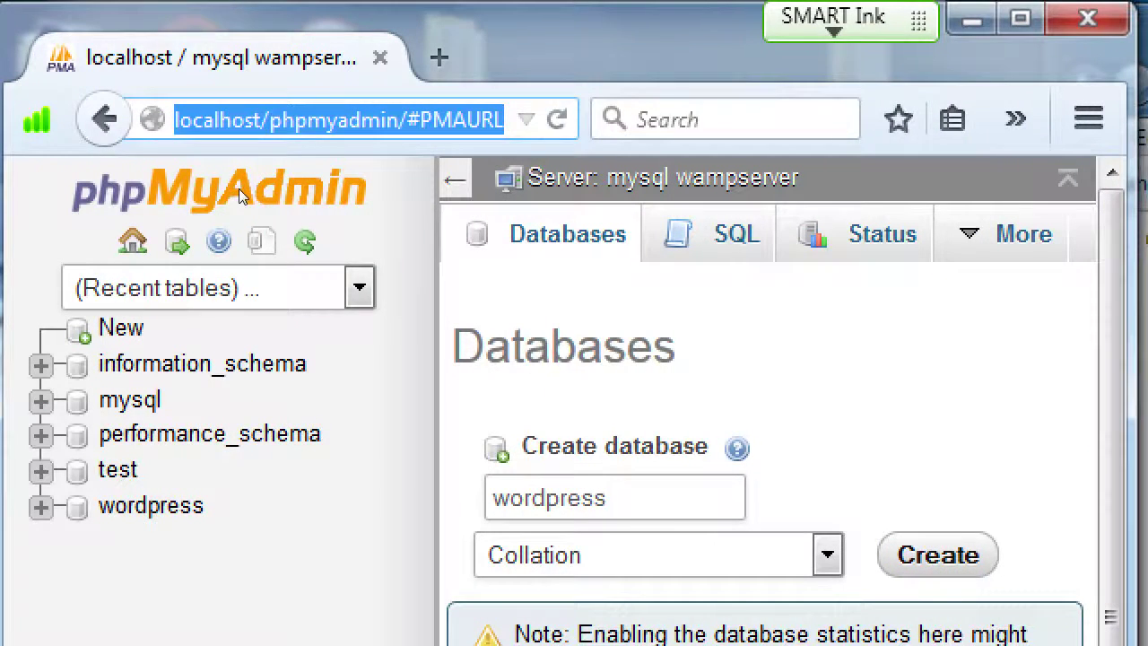
pyautogui.write('http://')
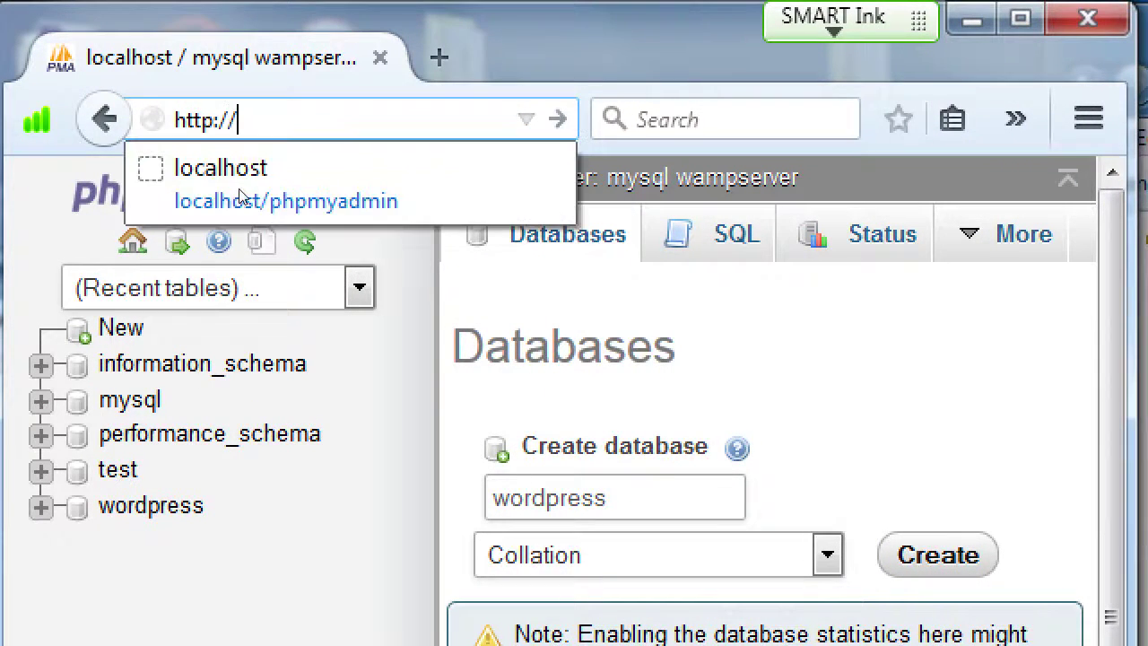
pyautogui.write('localhos')
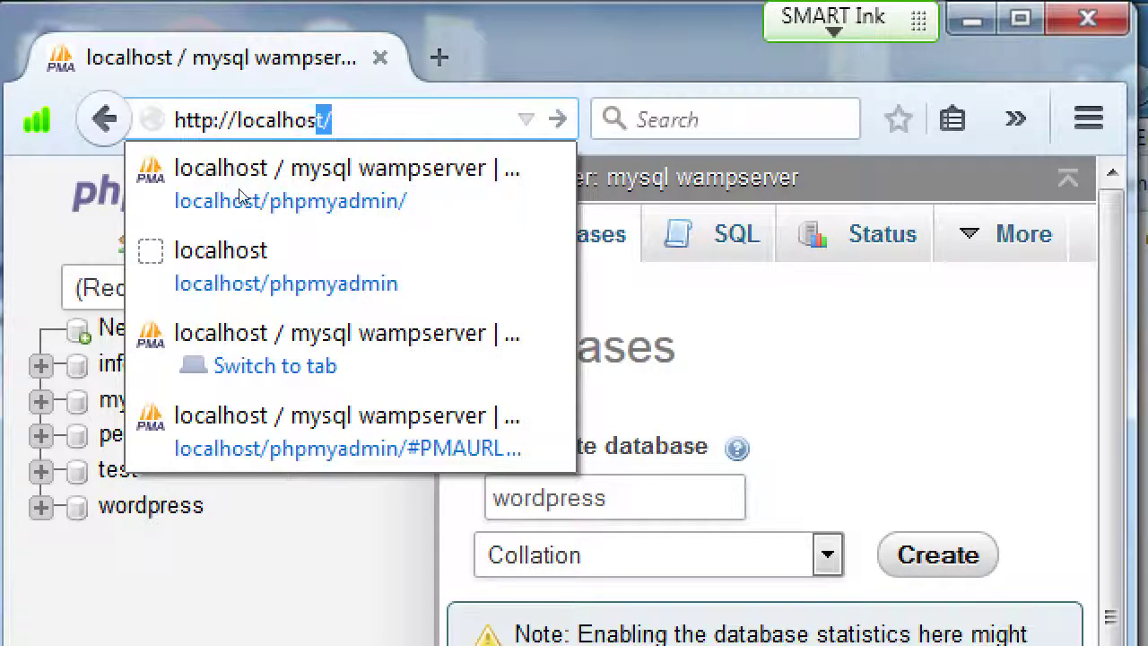
pyautogui.write('t/wordpress')
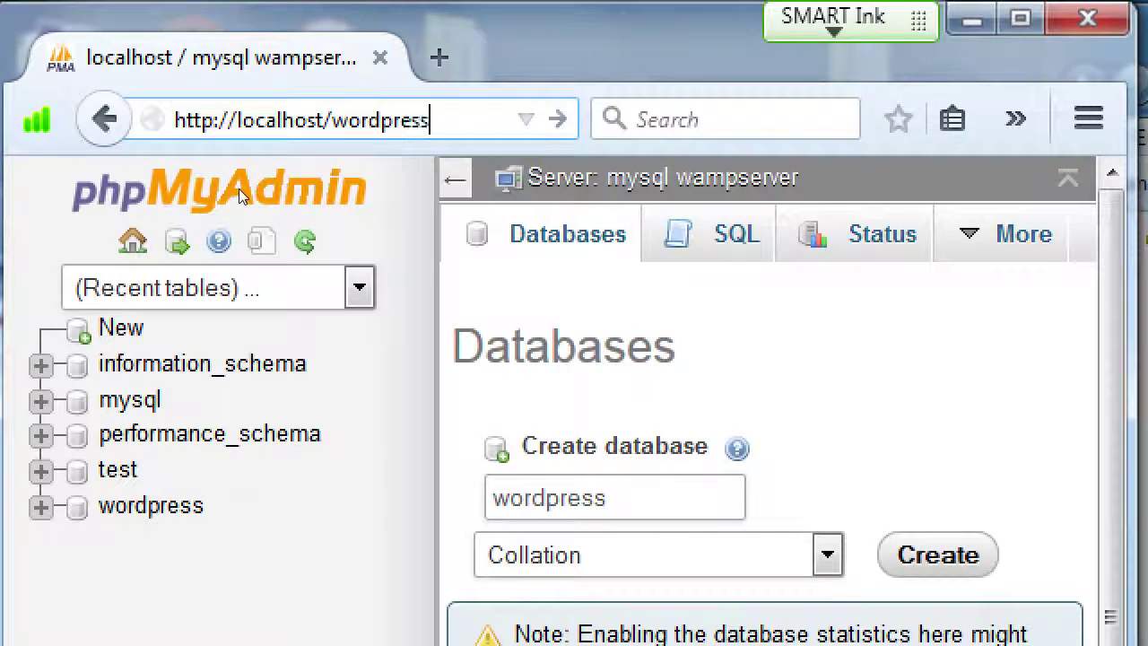
pyautogui.write('/in')
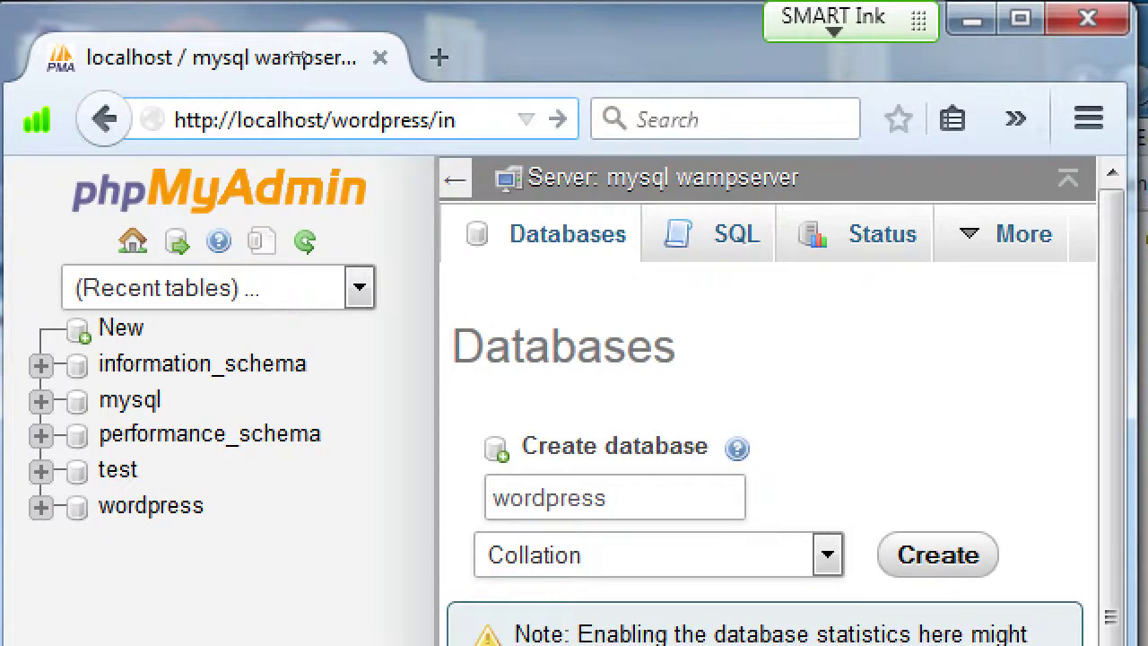
pyautogui.write('s')
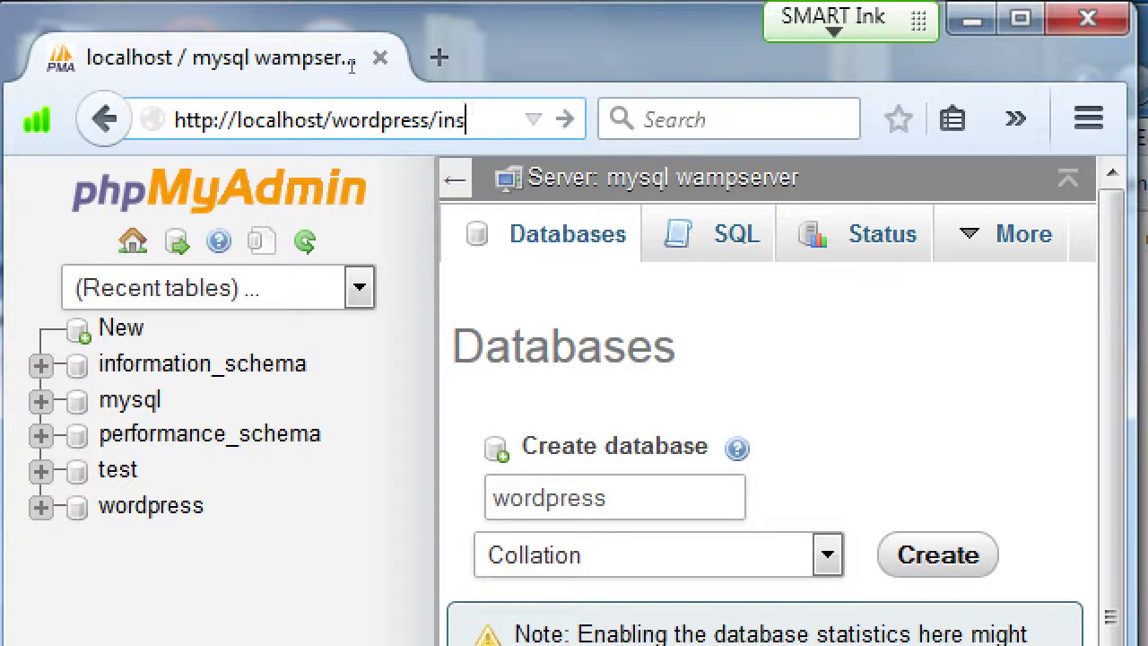
pyautogui.write('taller.php')
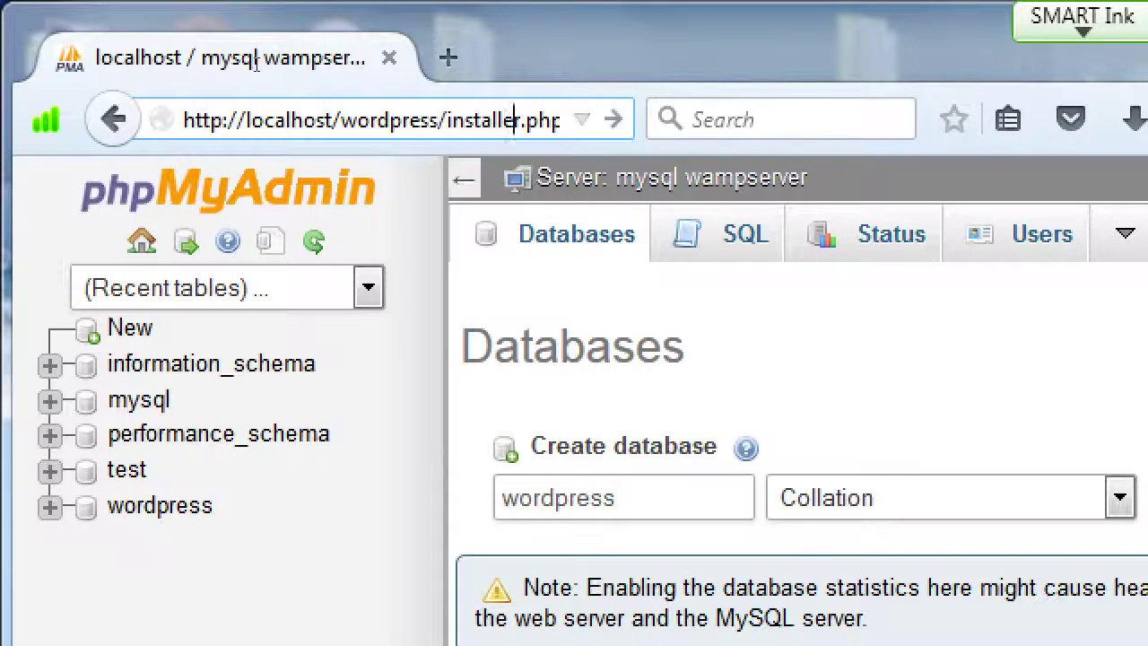
# Load the Duplicator installer page and dismiss the Reader View tip.
pyautogui.press('Return')
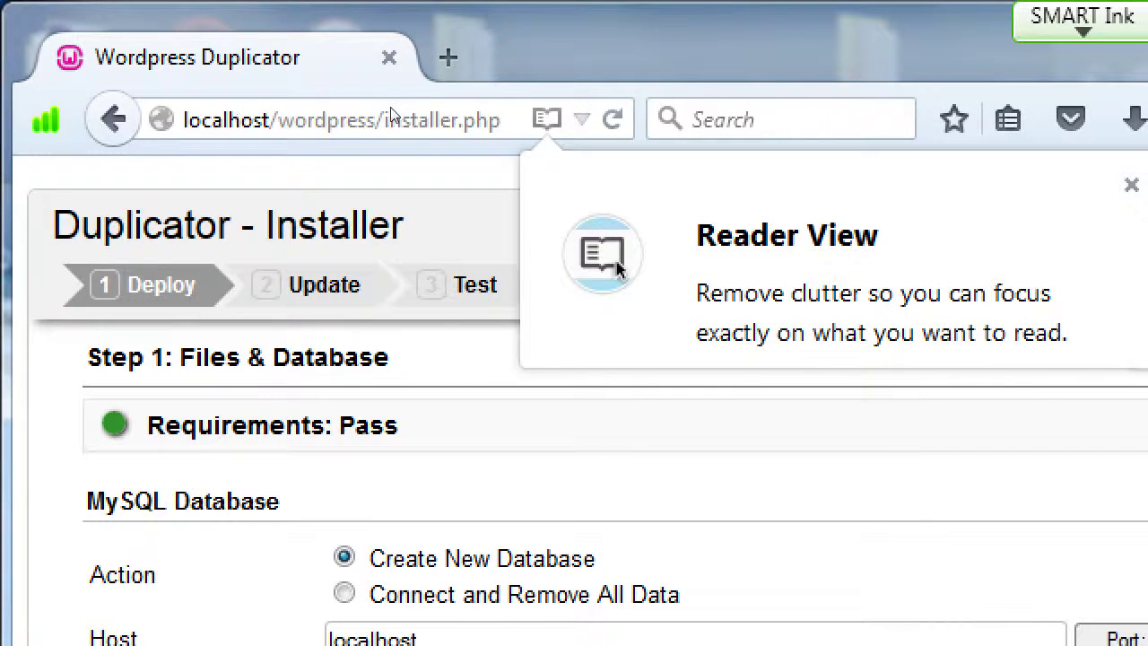
pyautogui.click(1131, 183)
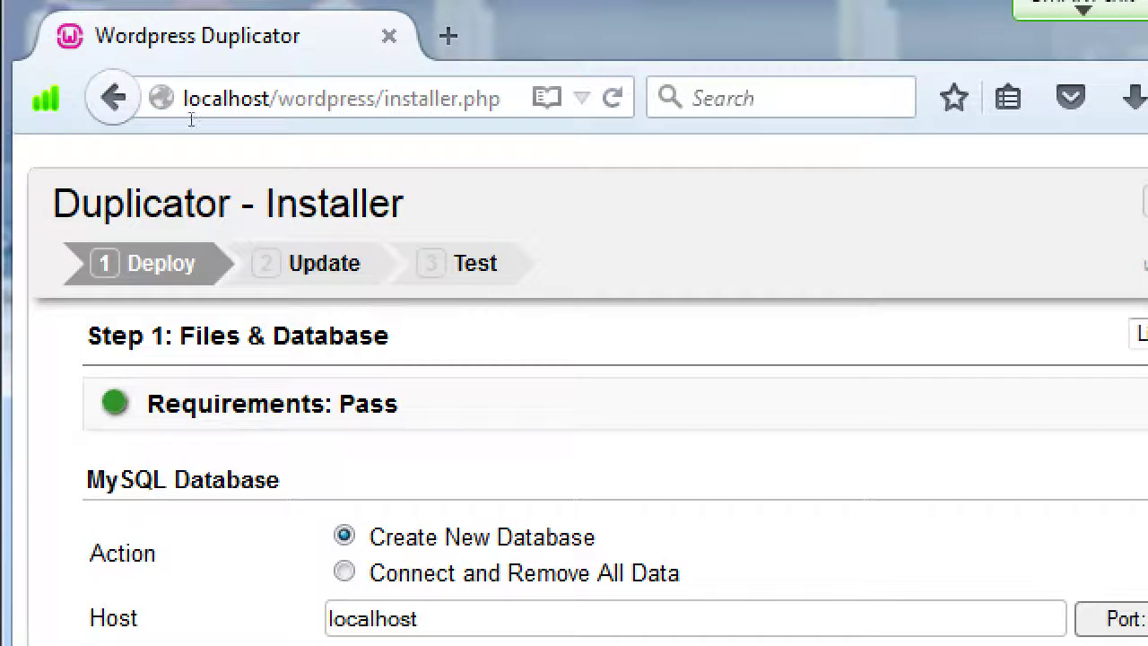
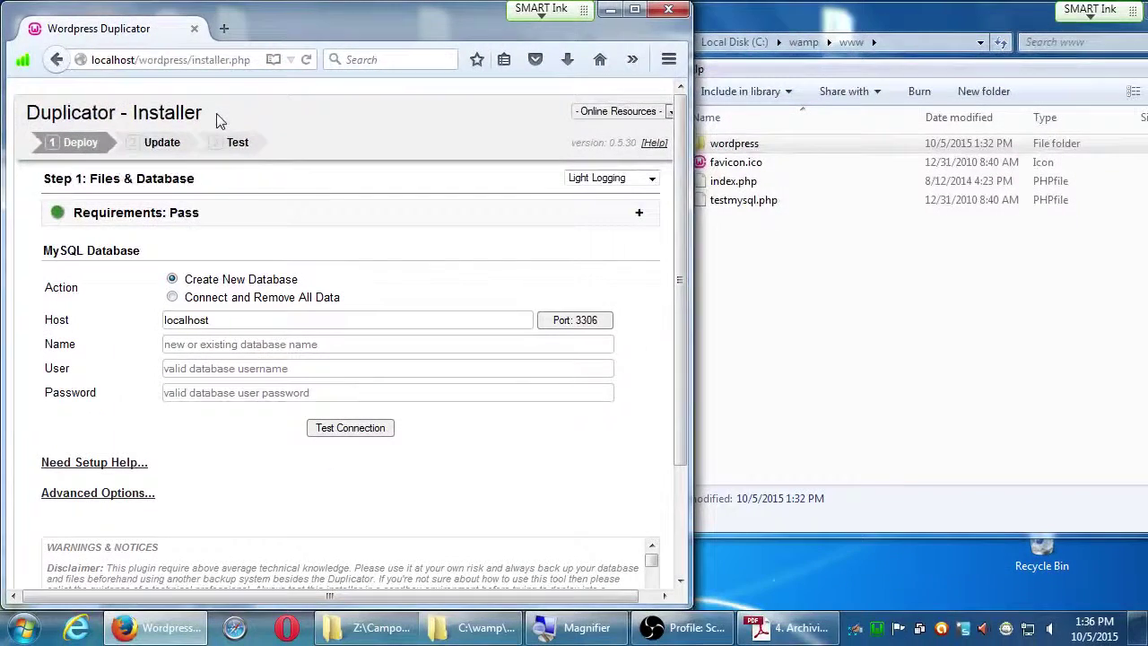
# Maximize Firefox, read the PDF guide's resurrect-site steps (user root, empty password), then return to the database form.
pyautogui.click(635, 11)
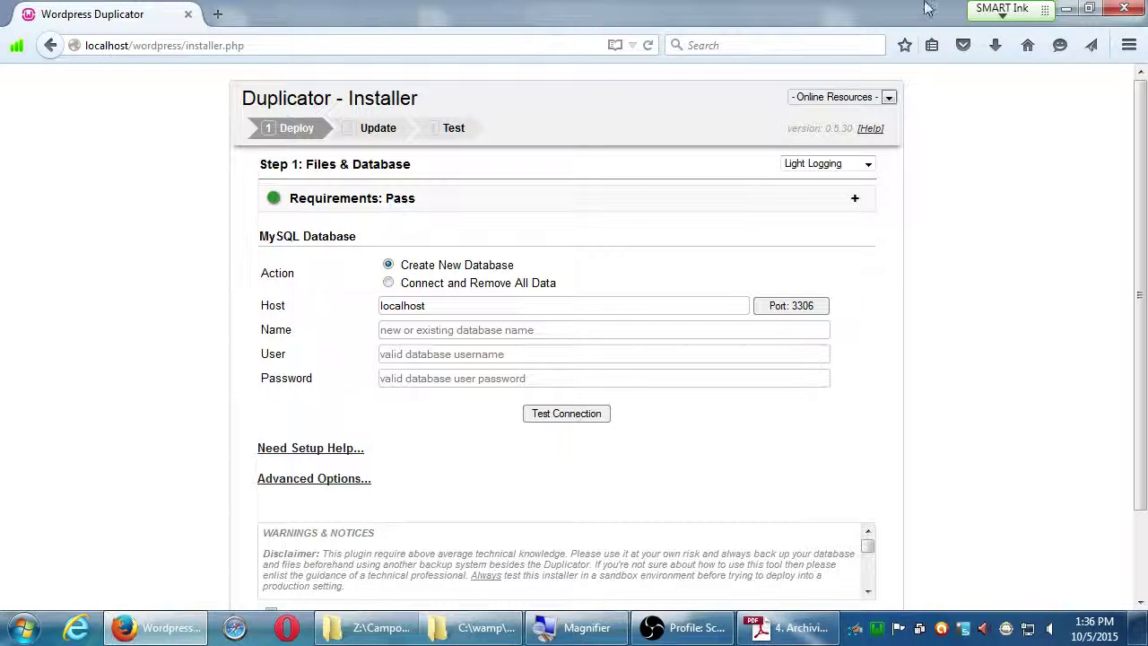
pyautogui.click(801, 628)
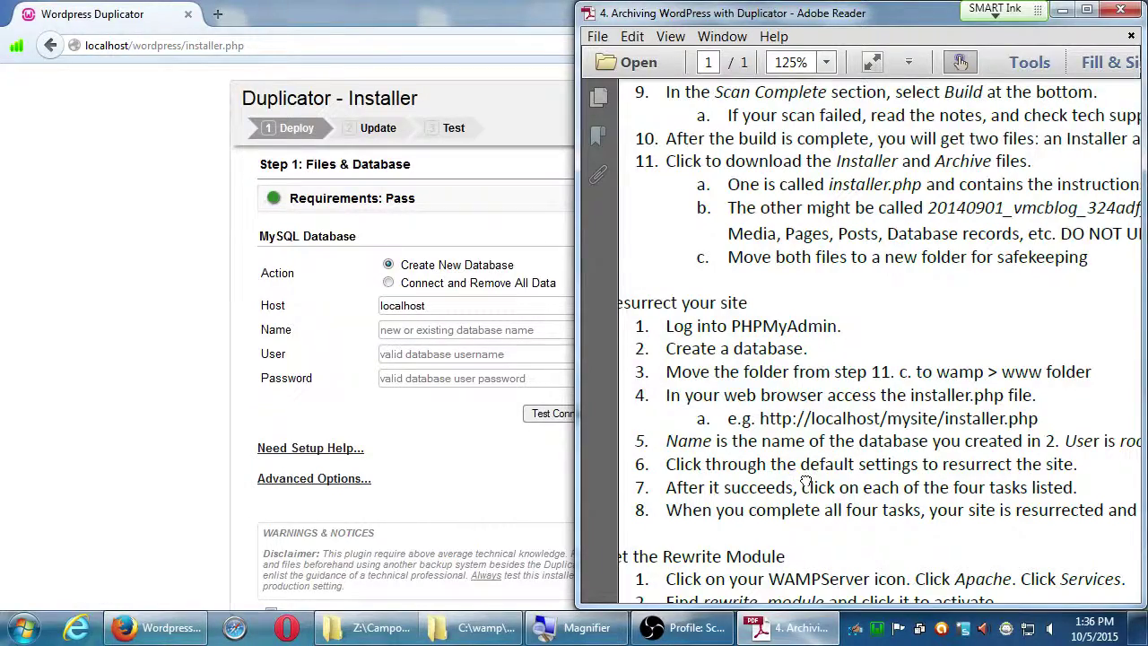
pyautogui.moveTo(810, 482); pyautogui.dragTo(774, 350)
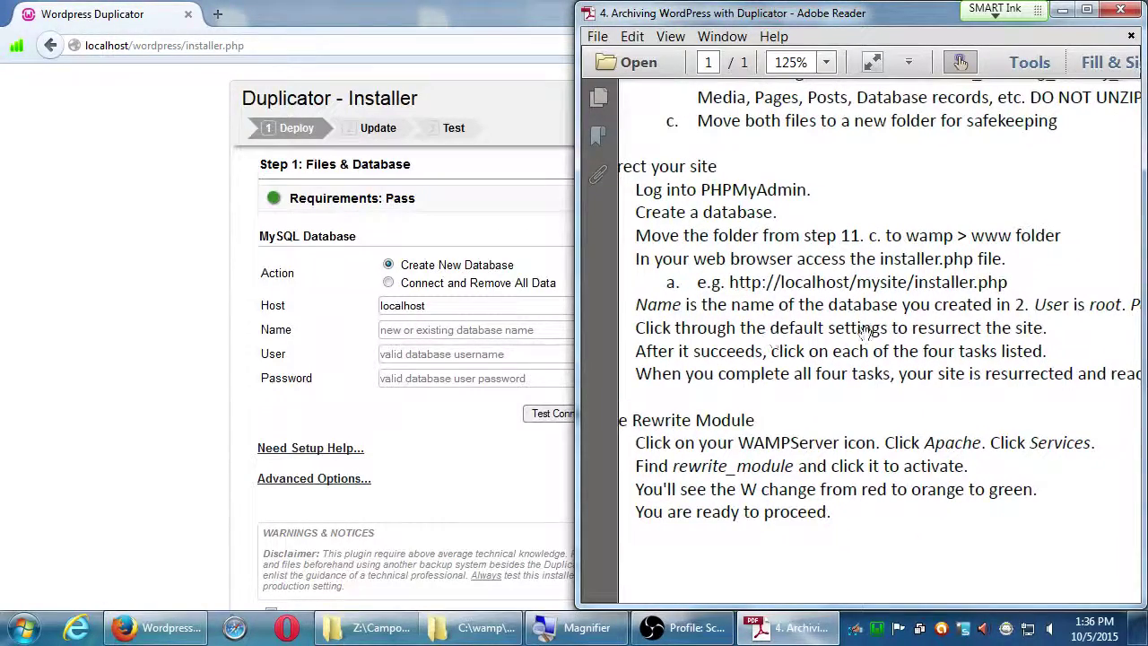
pyautogui.hscroll(4, 793, 328)
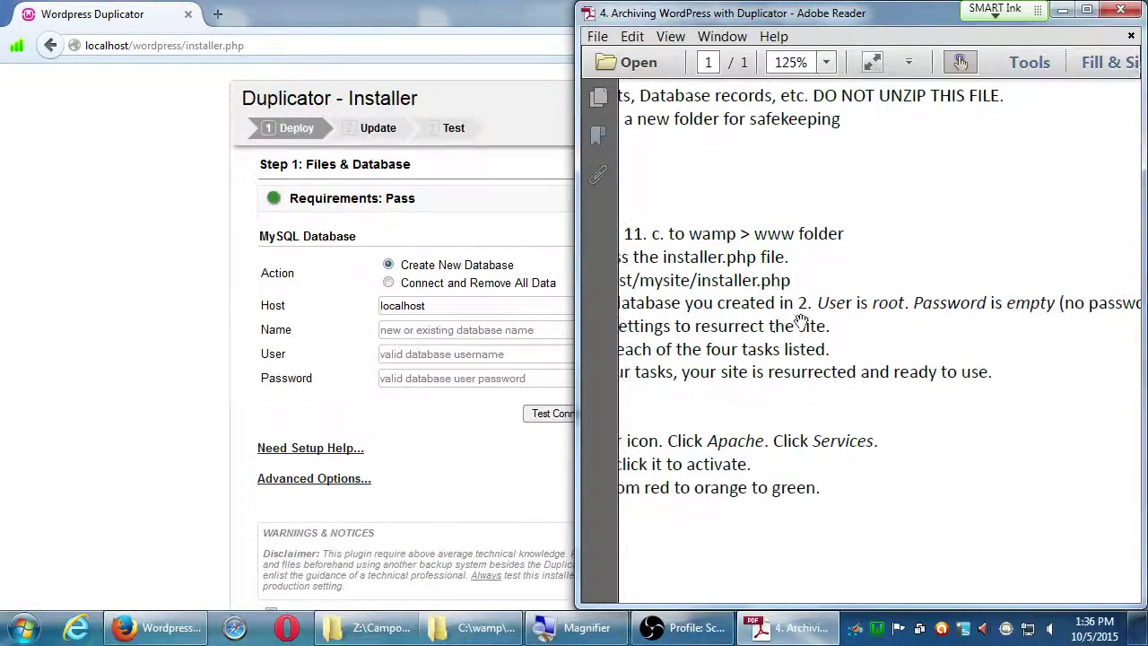
pyautogui.moveTo(986, 335); pyautogui.dragTo(851, 342)
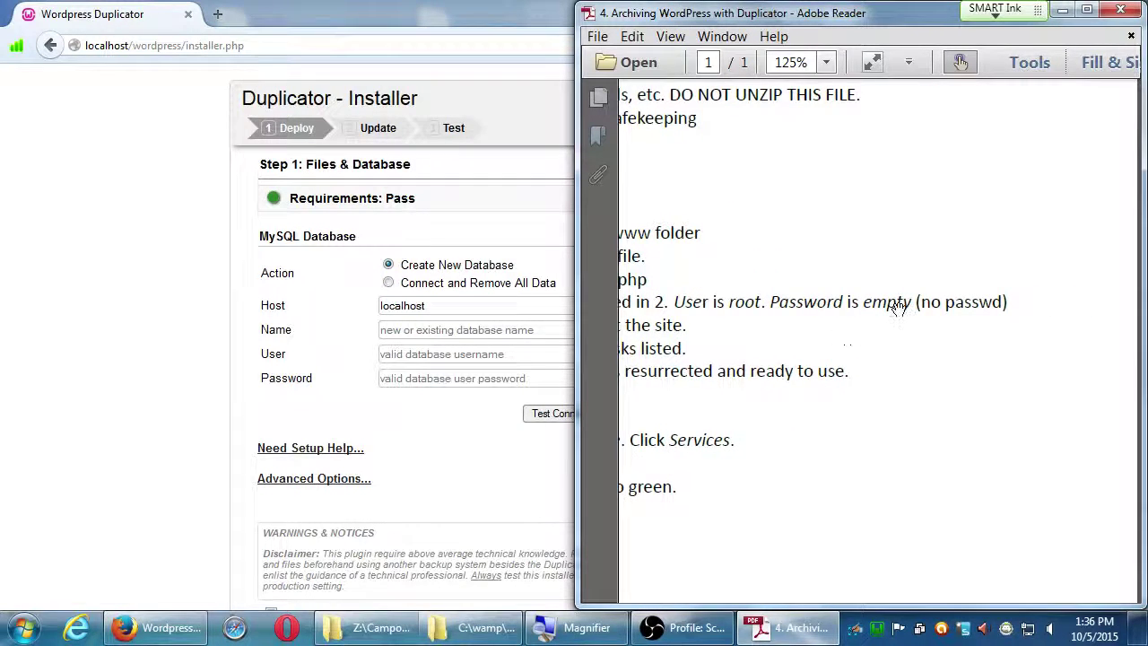
pyautogui.click(449, 305)
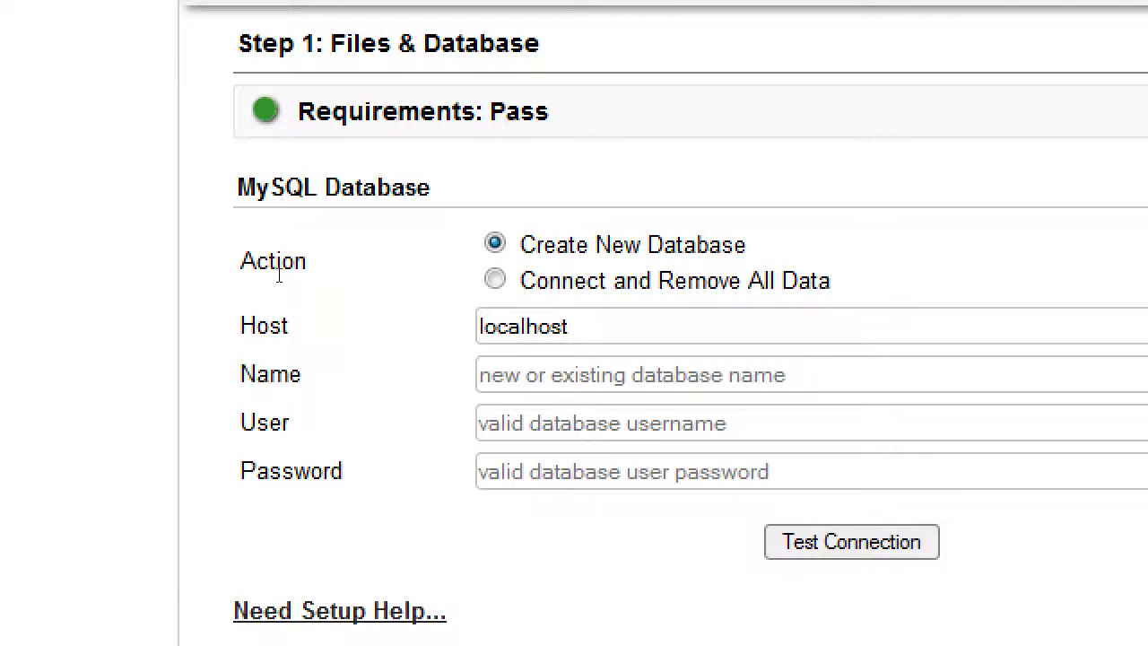
# Enter database name wordpress and user root with an empty password, then test the connection.
pyautogui.press('Tab')
pyautogui.write('wordpress')
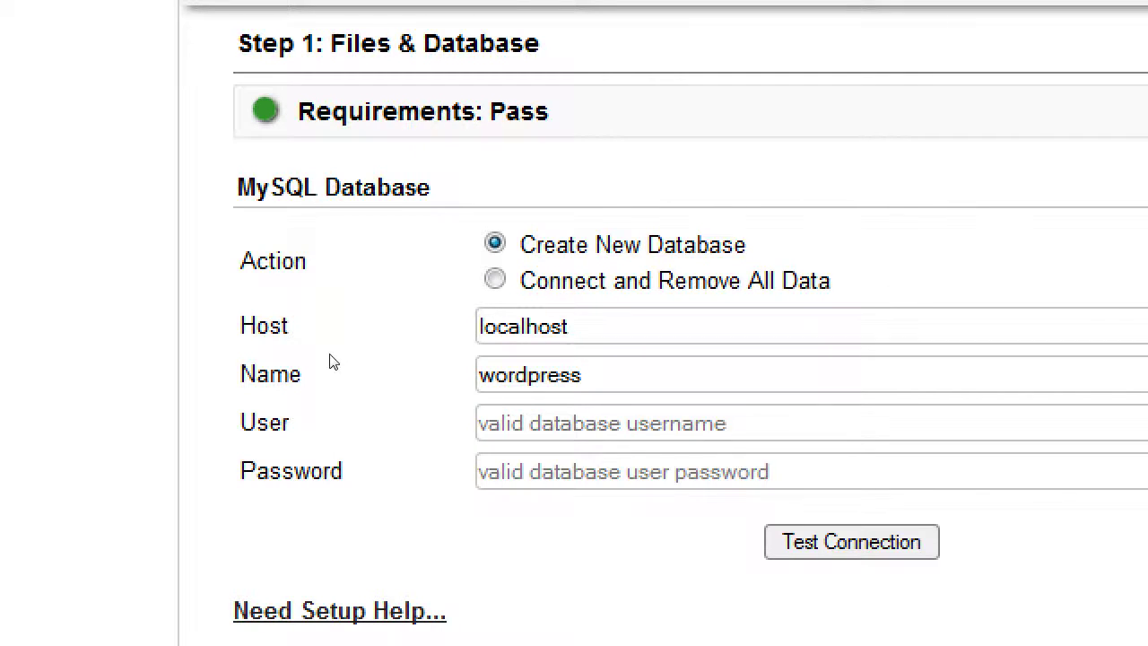
pyautogui.press('Tab')
pyautogui.write('root')
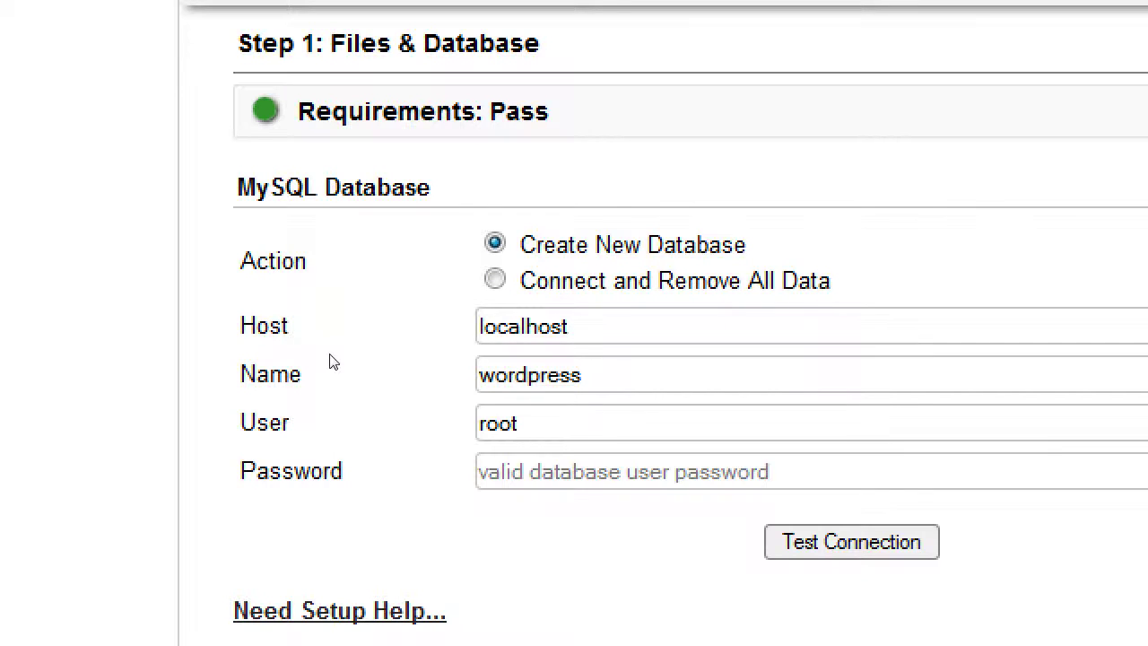
pyautogui.press('Tab')
pyautogui.press('Tab')
pyautogui.press('Return')
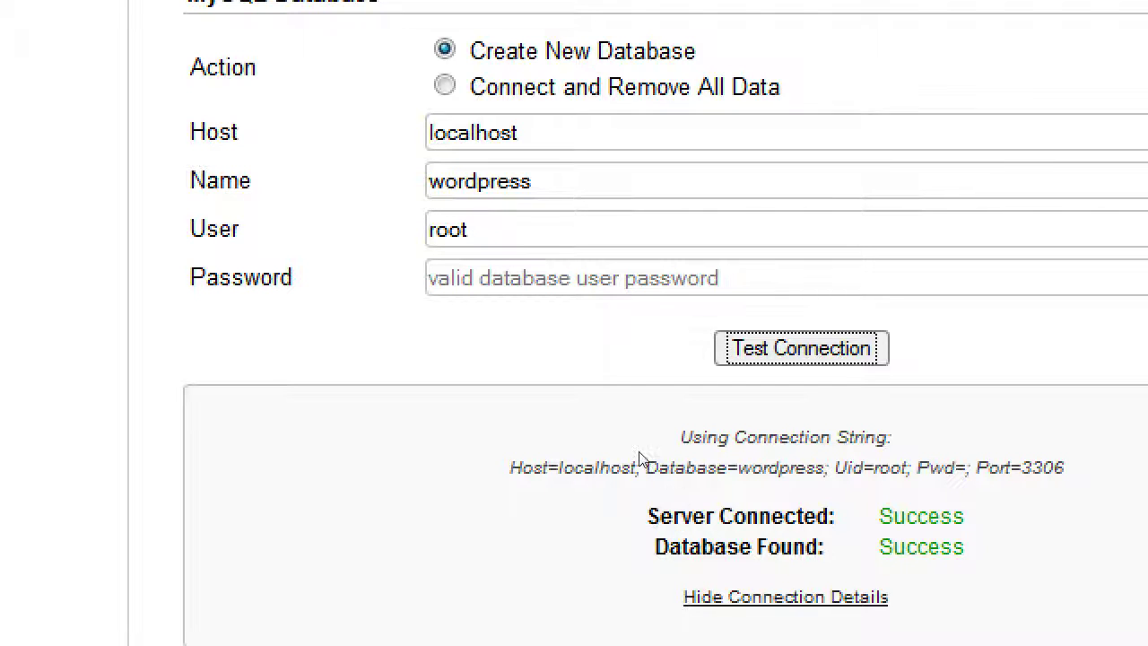
# Append zzzzz to the database name and rerun the connection test, which reports Fail.
pyautogui.hotkey('shift', 'Tab')
pyautogui.hotkey('shift', 'Tab')
pyautogui.hotkey('shift', 'Tab')
pyautogui.write('zzzzz')
pyautogui.press('Return')
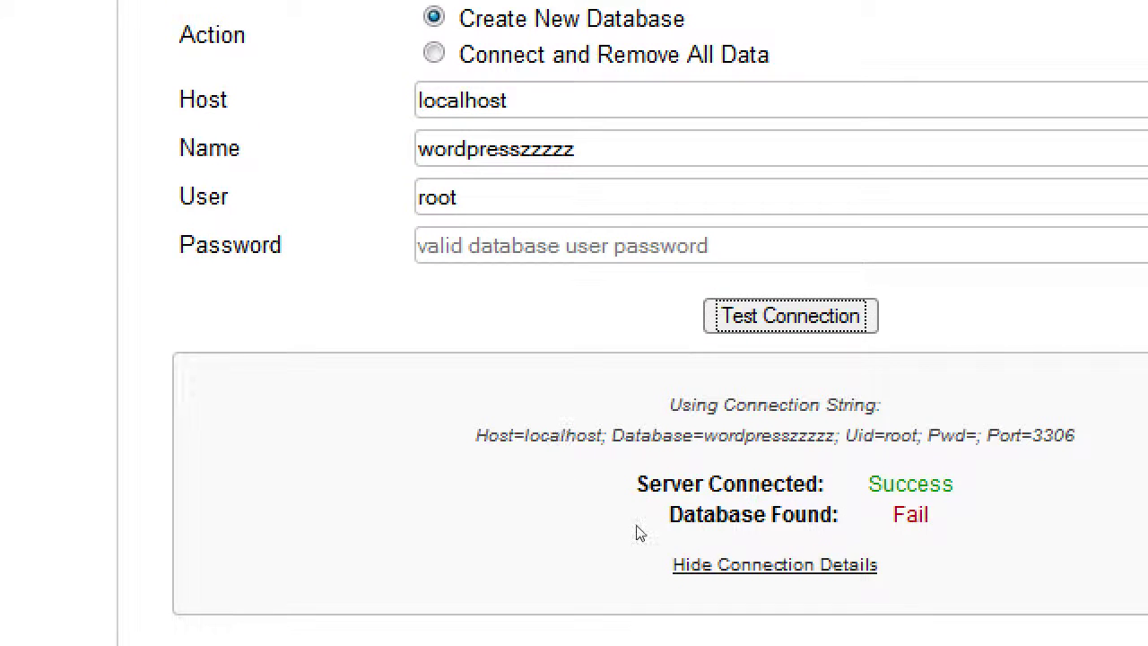
pyautogui.doubleClick(639, 512)
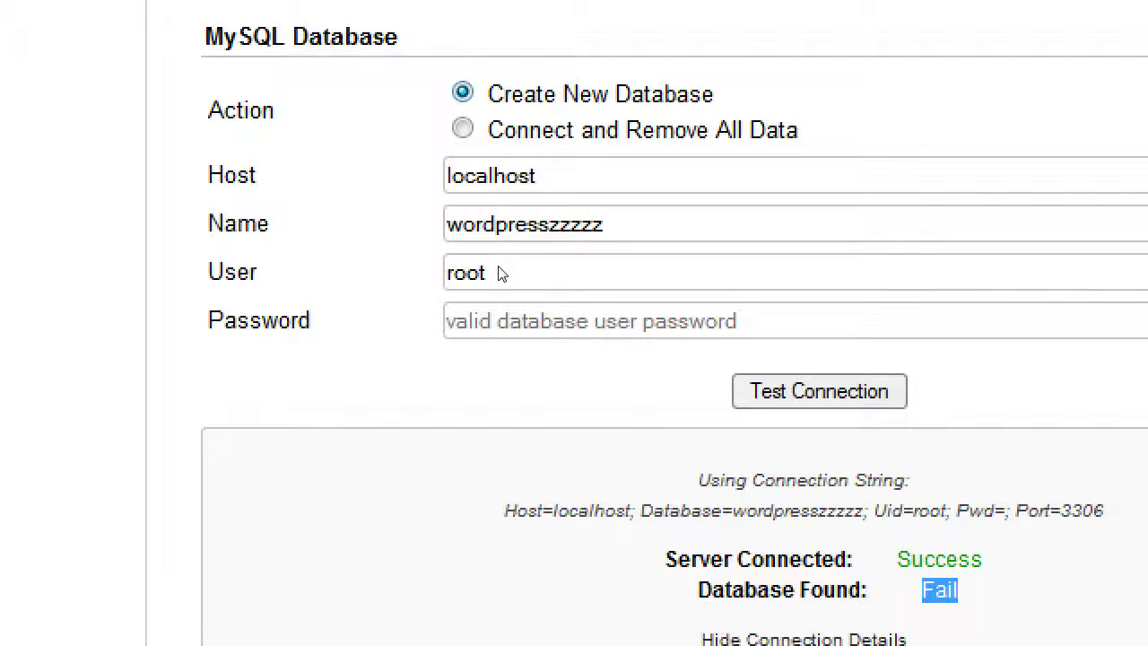
pyautogui.click(476, 323)
# Restore the name to wordpress, retest successfully, and switch Action to Connect and Remove All Data.
pyautogui.press('BackSpace')
pyautogui.press('BackSpace')
pyautogui.press('BackSpace')
pyautogui.press('BackSpace')
pyautogui.press('BackSpace')
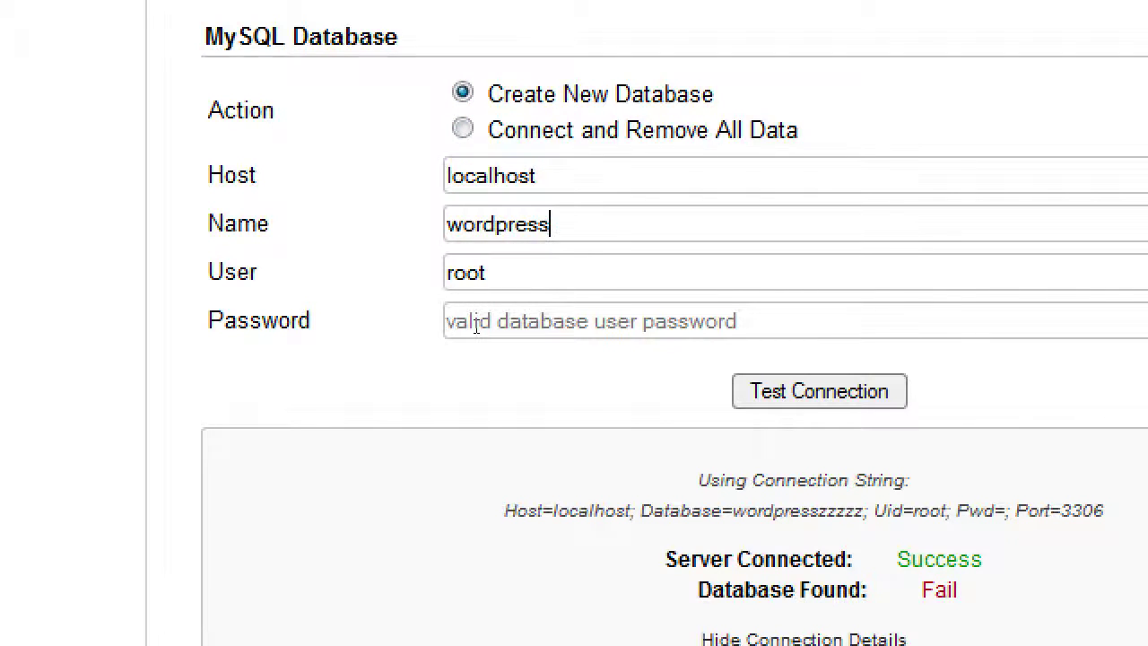
pyautogui.press('Tab')
pyautogui.press('Tab')
pyautogui.press('Tab')
pyautogui.press('Return')
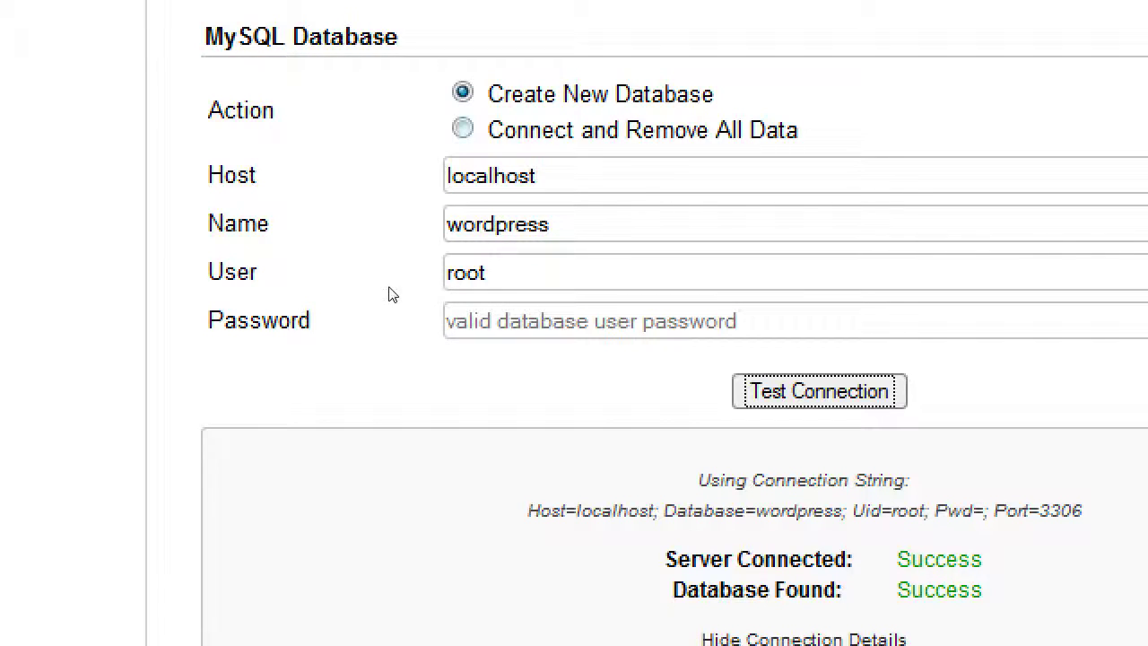
pyautogui.hotkey('shift', 'Tab')
pyautogui.hotkey('shift', 'Tab')
pyautogui.hotkey('shift', 'Tab')
pyautogui.hotkey('shift', 'Tab')
pyautogui.hotkey('shift', 'Tab')
pyautogui.press('Down')
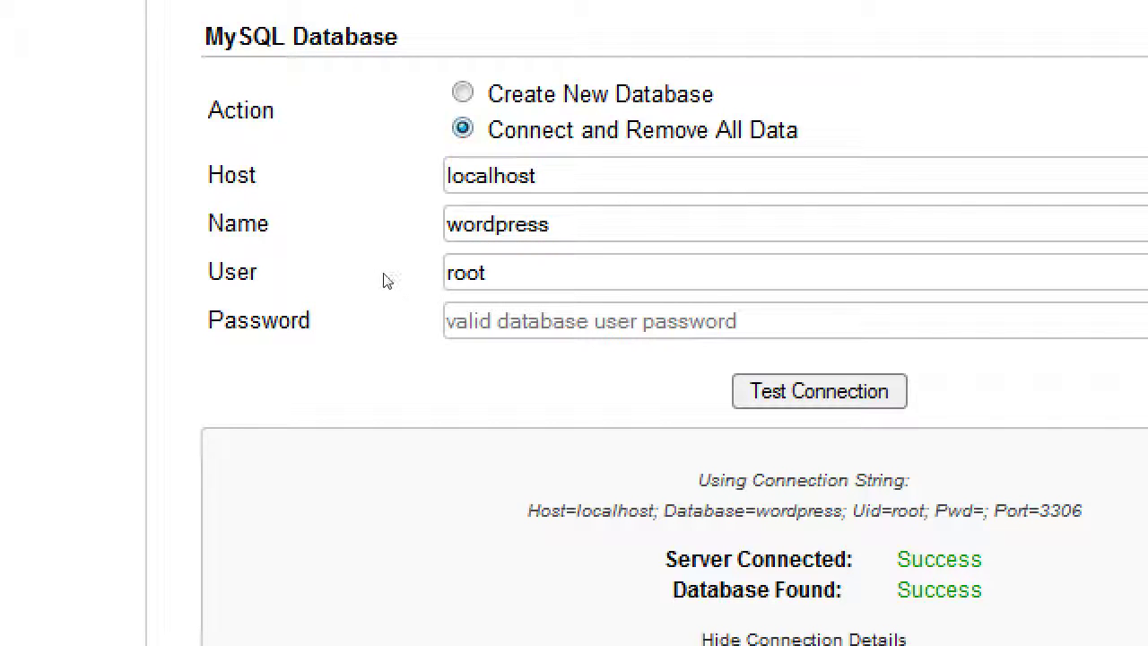
# Toggle the Action radios, ending on Create New Database.
pyautogui.press('Up')
pyautogui.press('Down')
pyautogui.press('Up')
# Check the 'I have read all warnings & notices' box.
pyautogui.press('Tab')
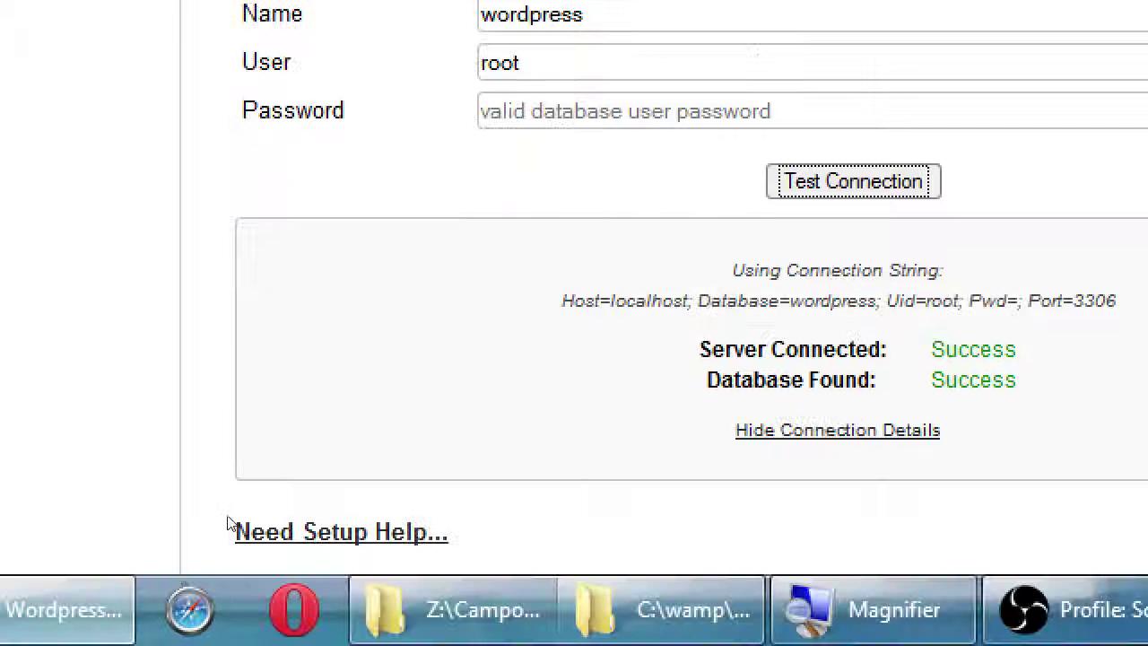
pyautogui.scroll(-3, 229, 520)
pyautogui.press('Tab')
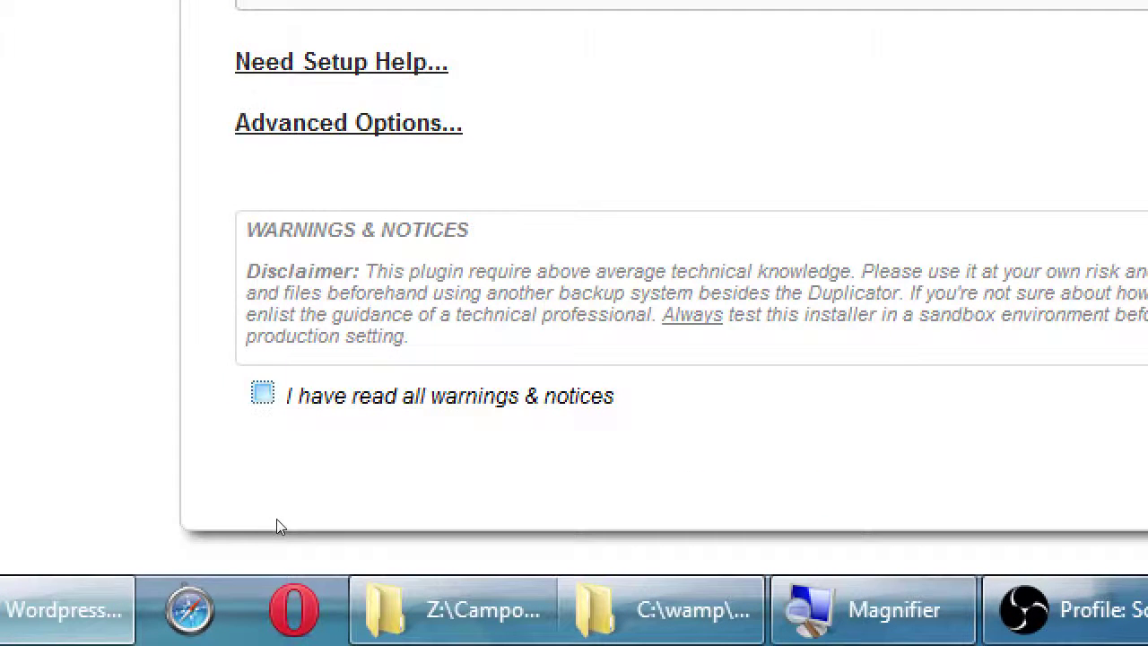
pyautogui.press('space')
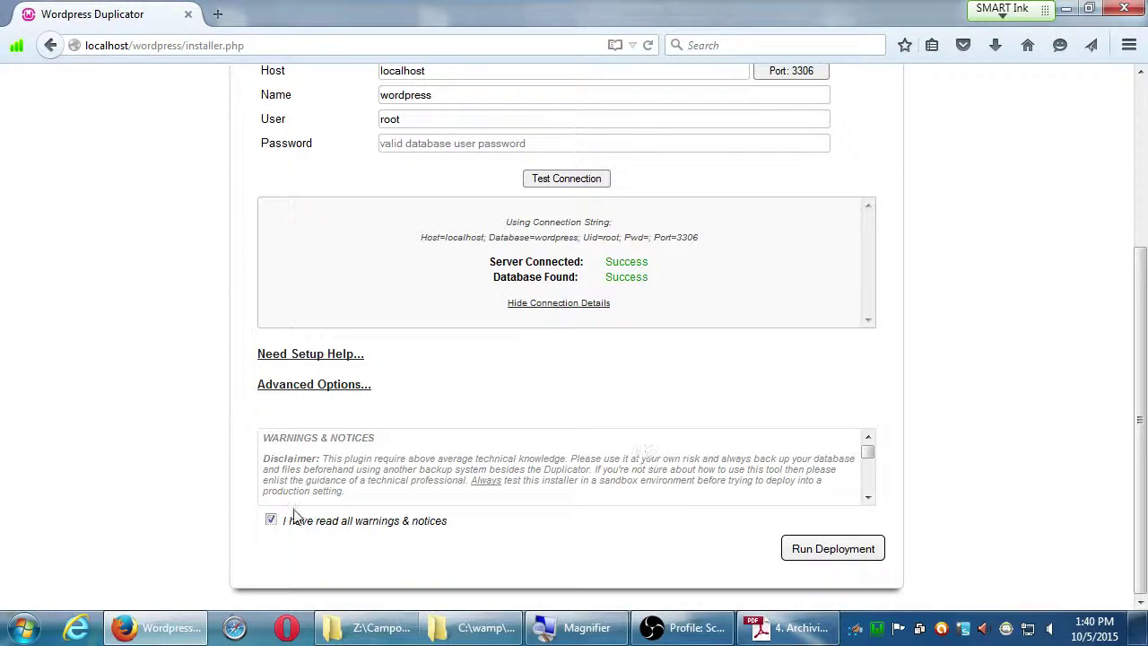
# Toggle the warnings acknowledgement off and on, then run deployment and confirm for localhost and wordpress.
pyautogui.click(339, 527)
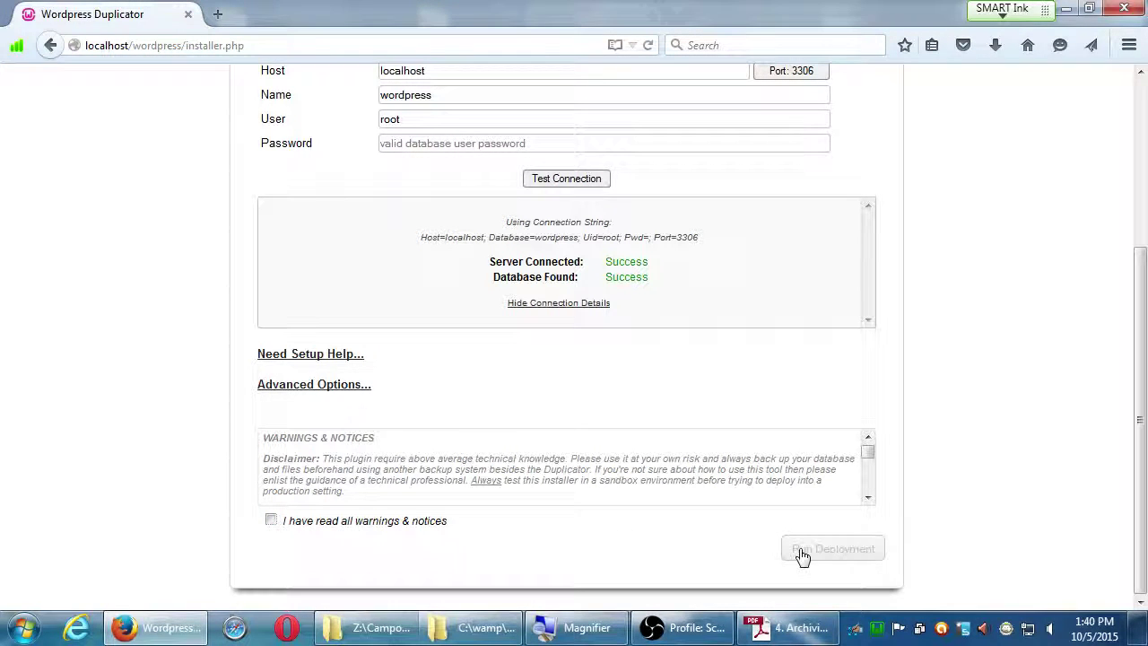
pyautogui.click(355, 524)
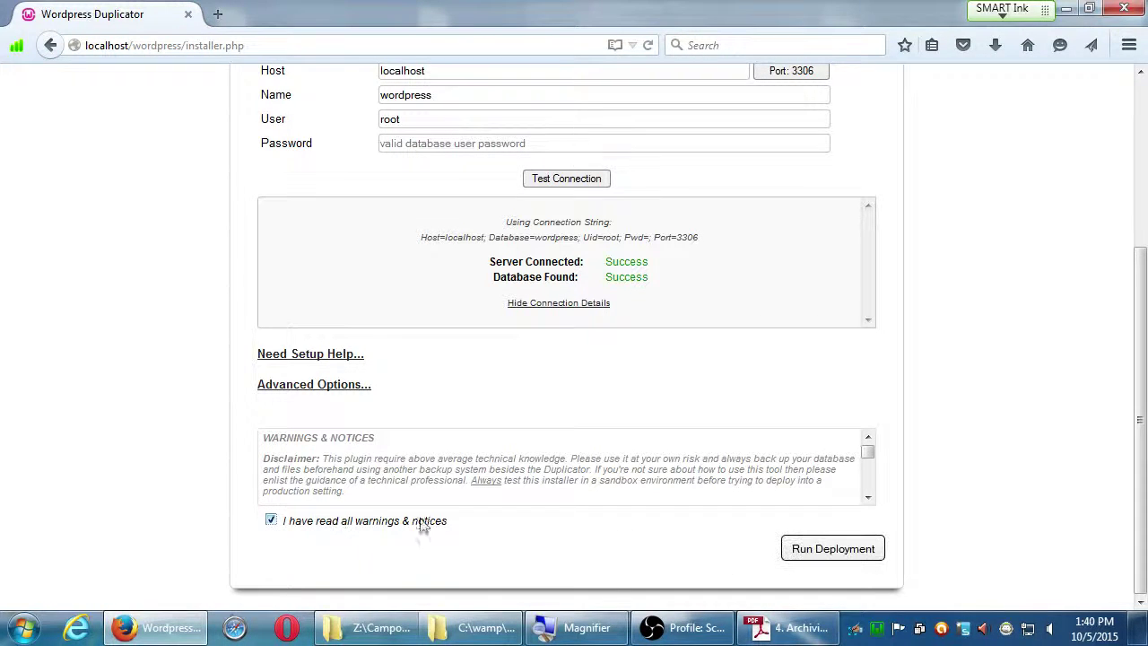
pyautogui.click(852, 549)
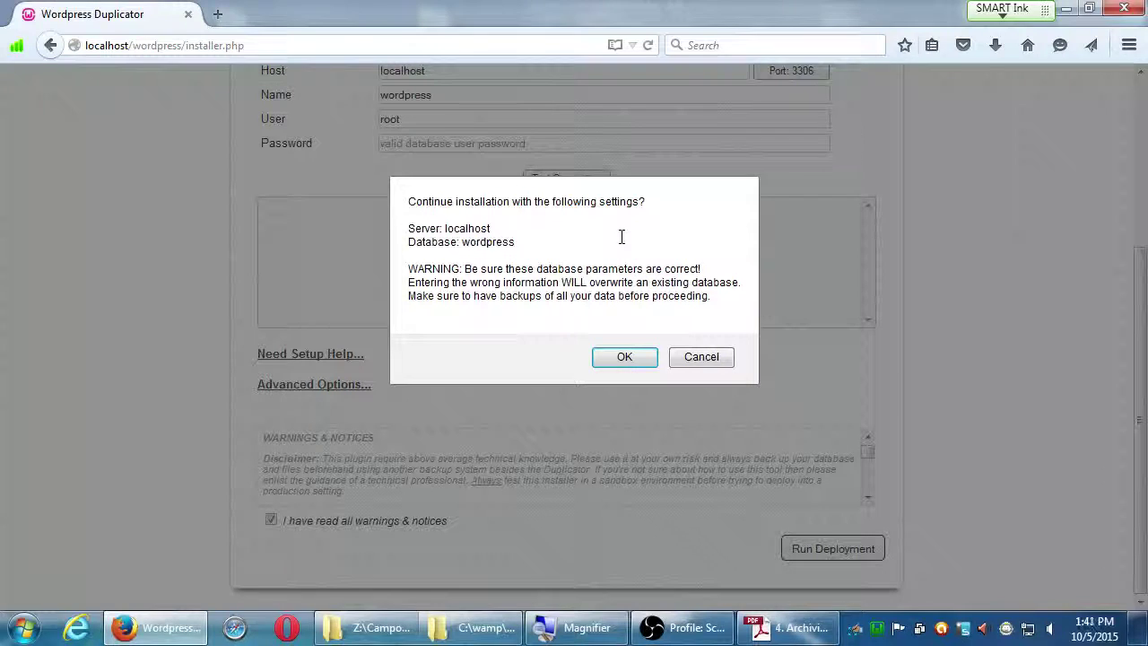
pyautogui.click(625, 357)
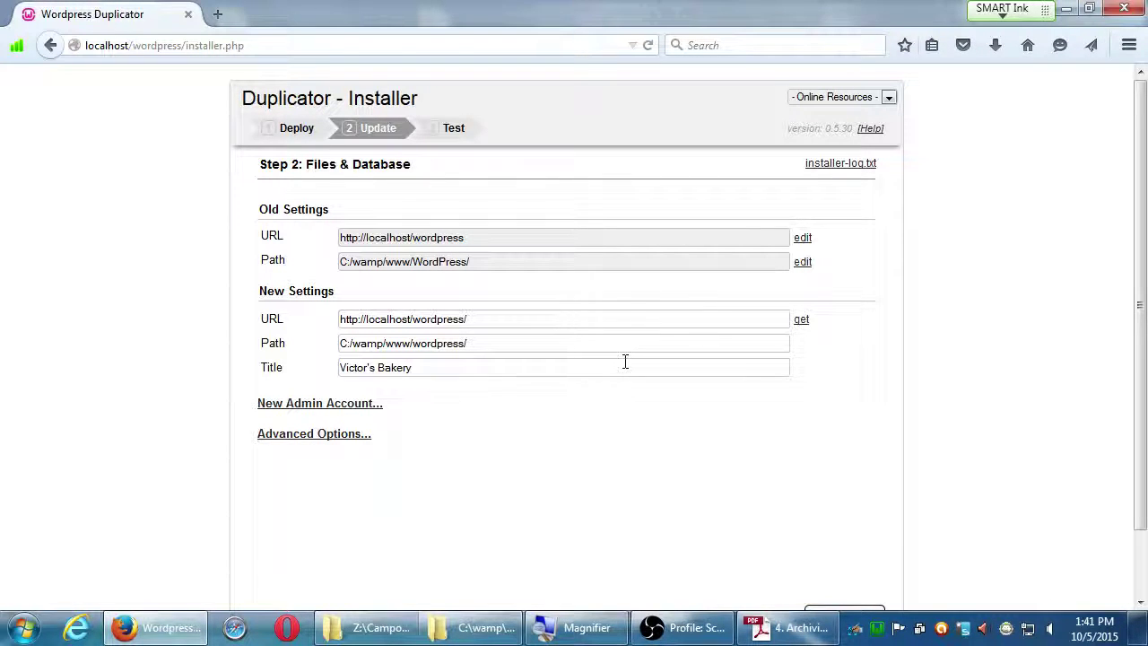
# Inspect the site title and the optional new admin account fields.
pyautogui.moveTo(469, 367); pyautogui.dragTo(205, 379)
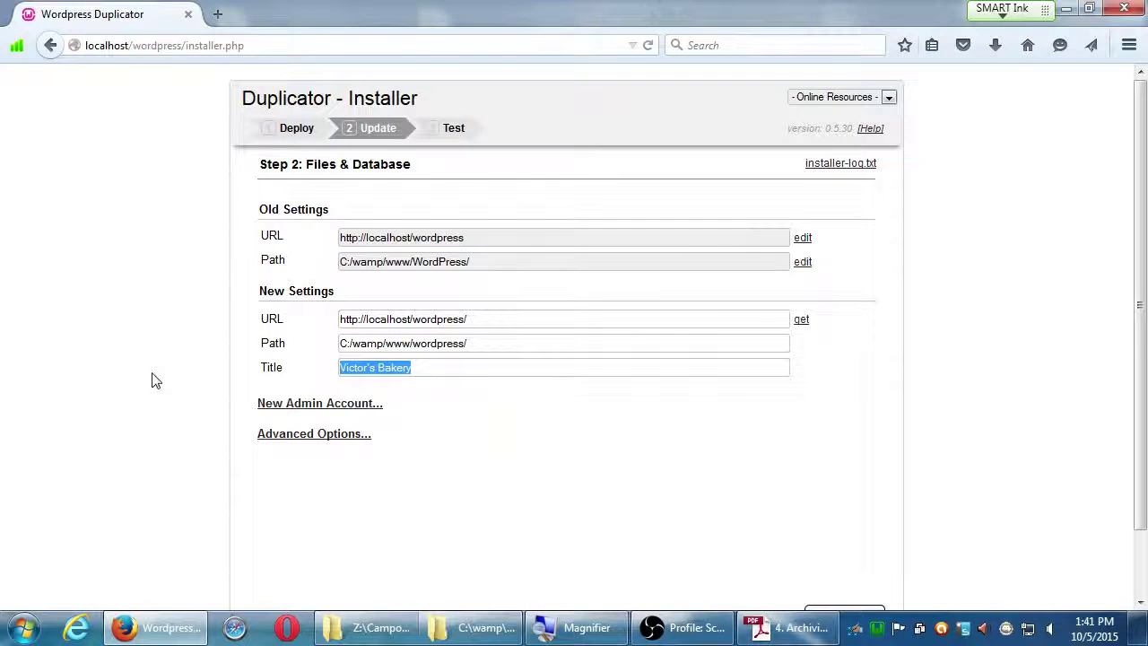
pyautogui.click(268, 405)
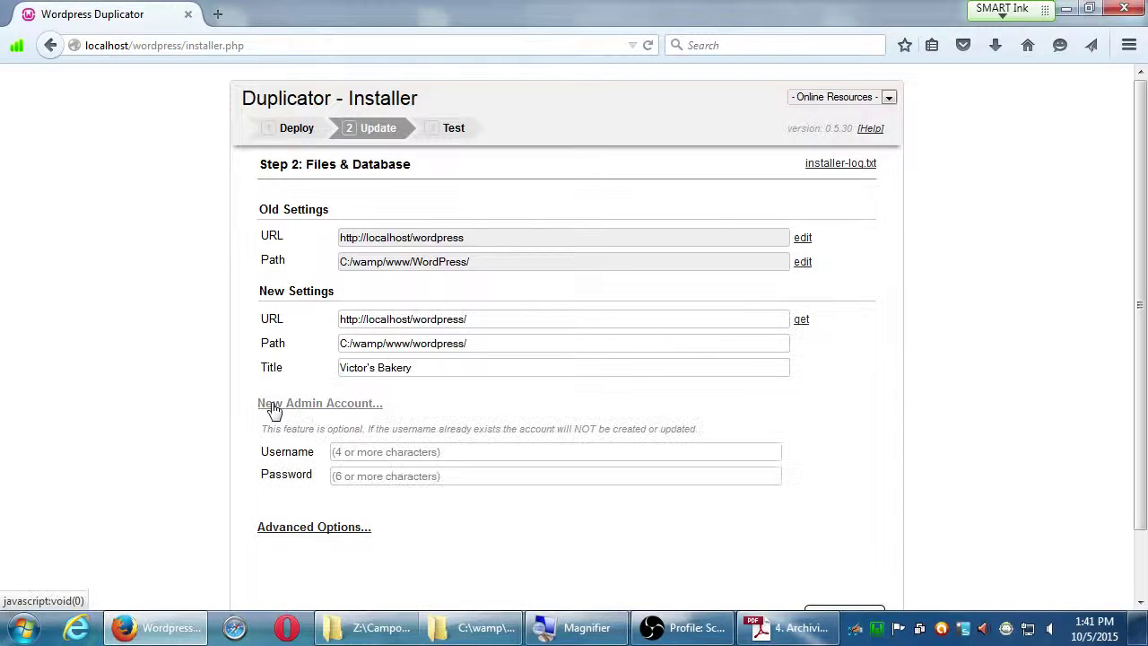
pyautogui.click(361, 403)
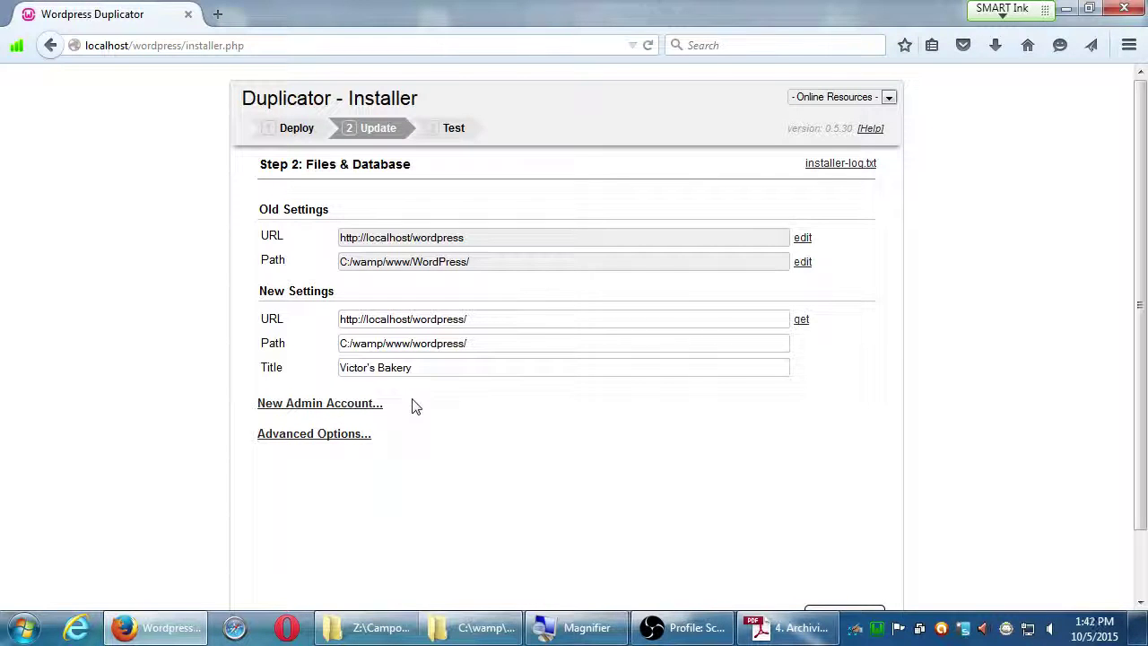
# Review the advanced update options, then run the search and replace update.
pyautogui.click(334, 435)
pyautogui.scroll(-3, 159, 483)
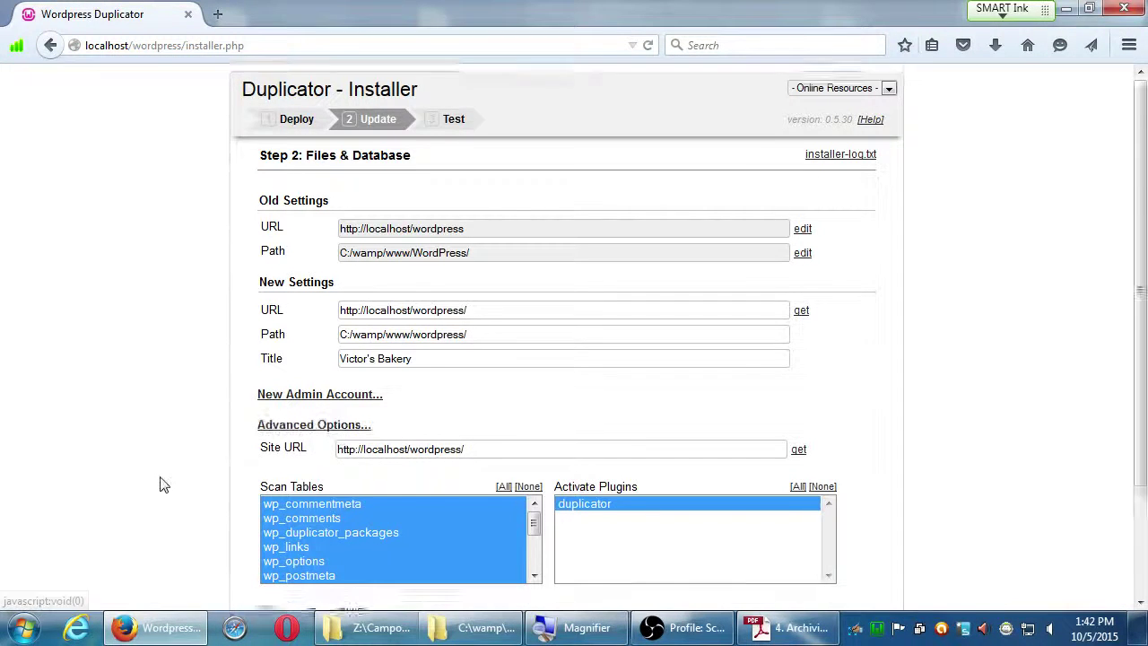
pyautogui.scroll(1, 159, 483)
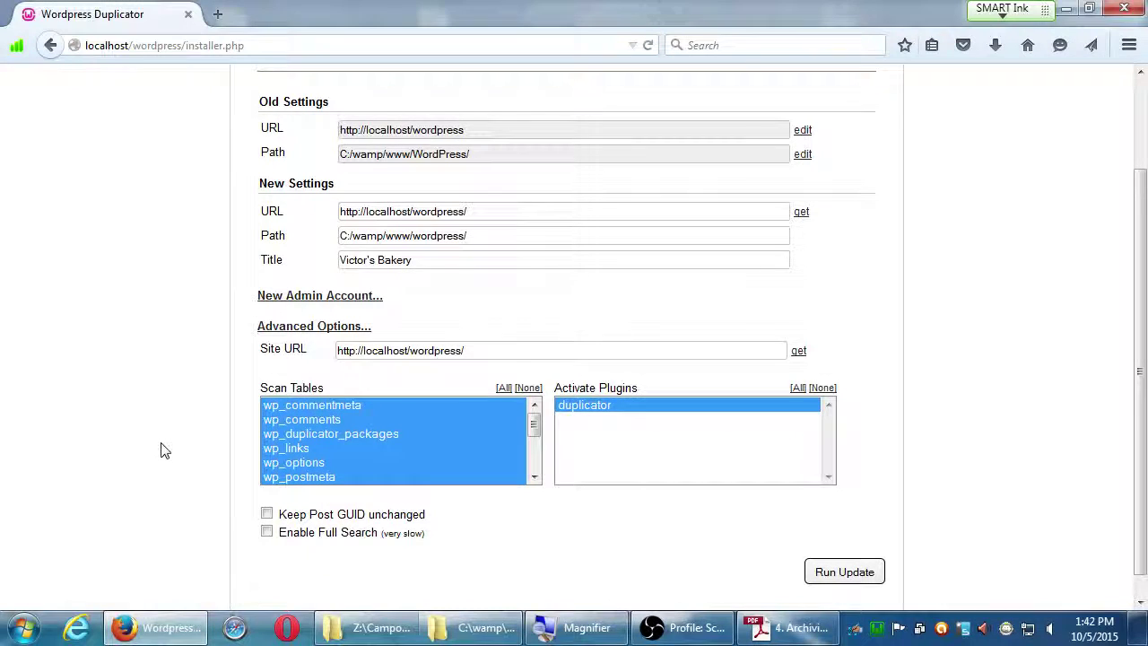
pyautogui.click(279, 330)
pyautogui.scroll(2, 771, 384)
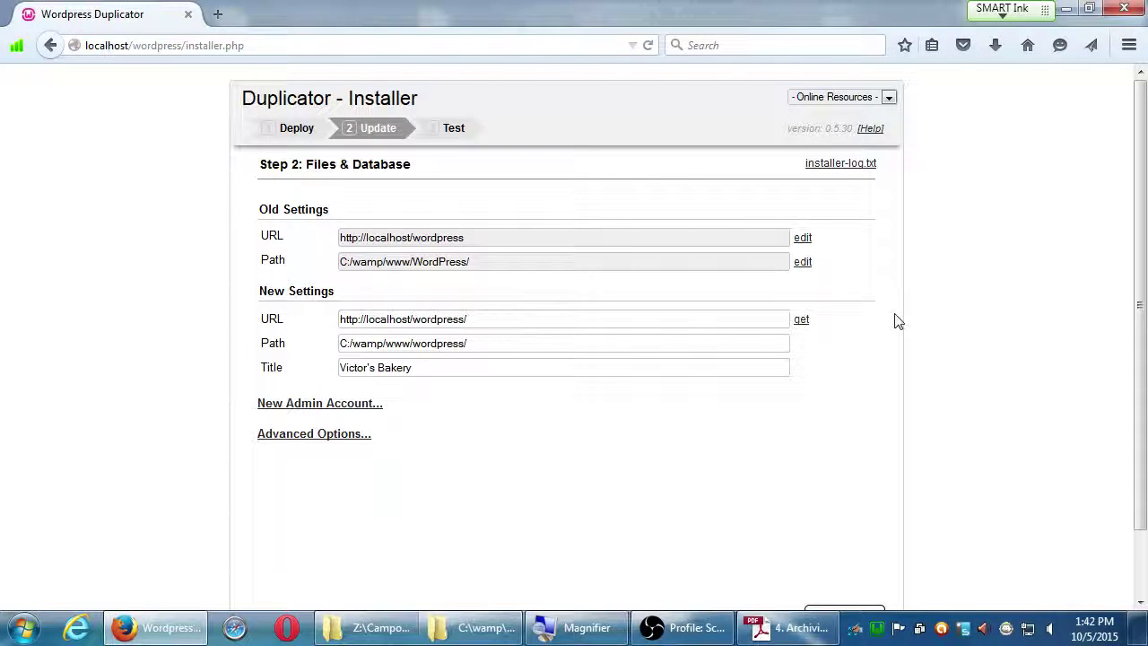
pyautogui.scroll(-2, 899, 322)
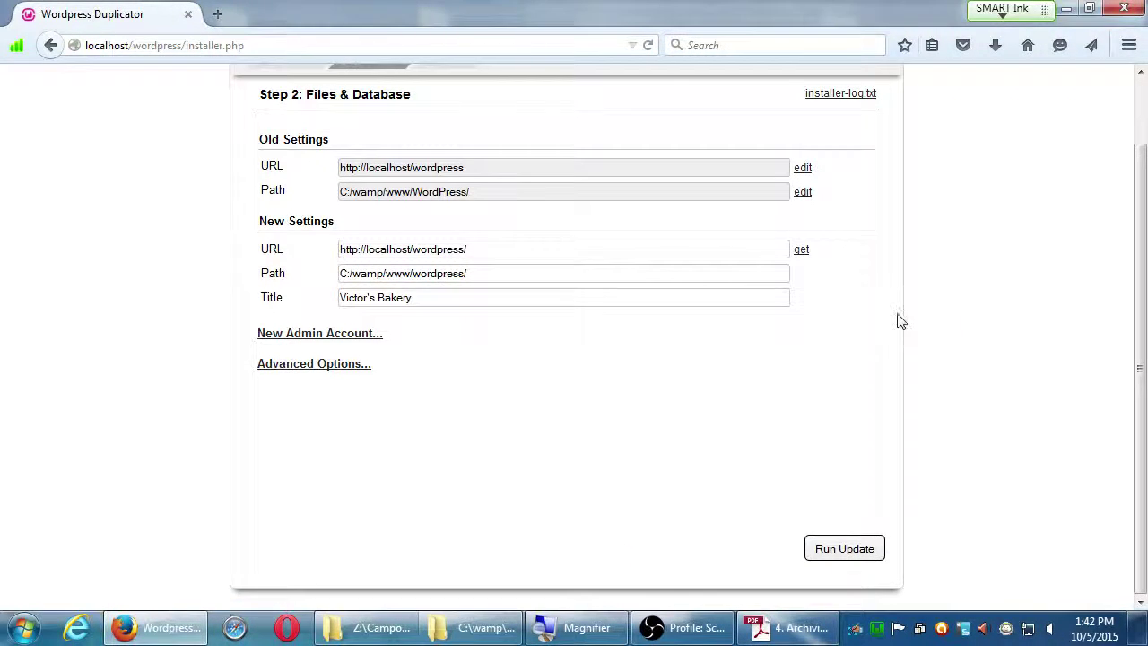
pyautogui.click(876, 549)
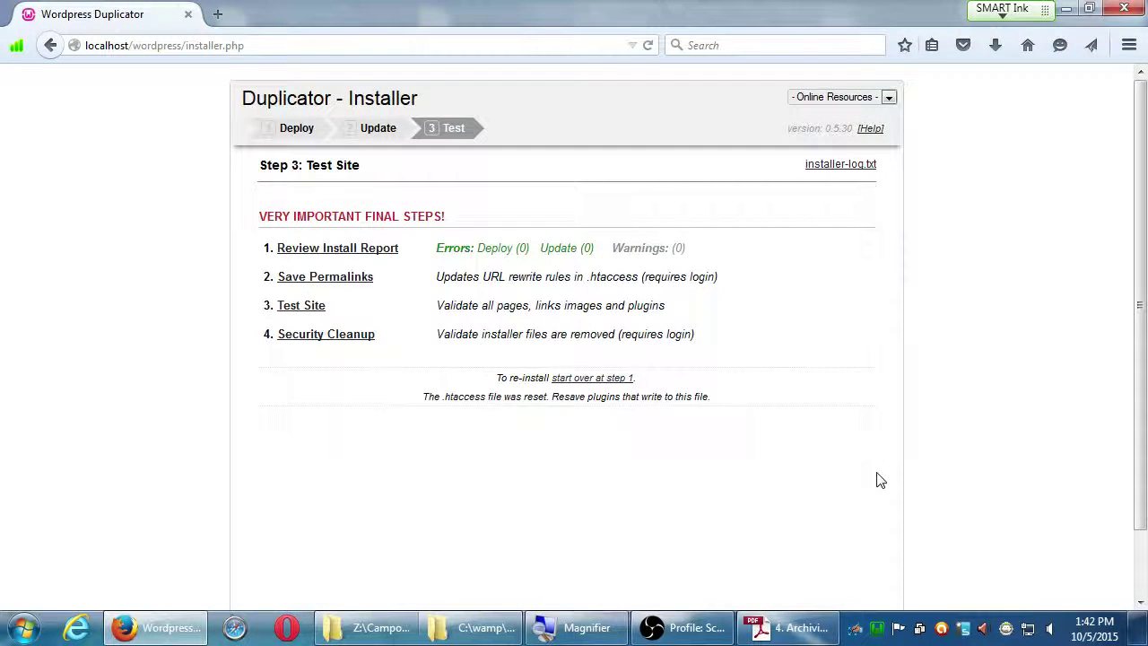
pyautogui.press('super+Left')
pyautogui.click(899, 408)
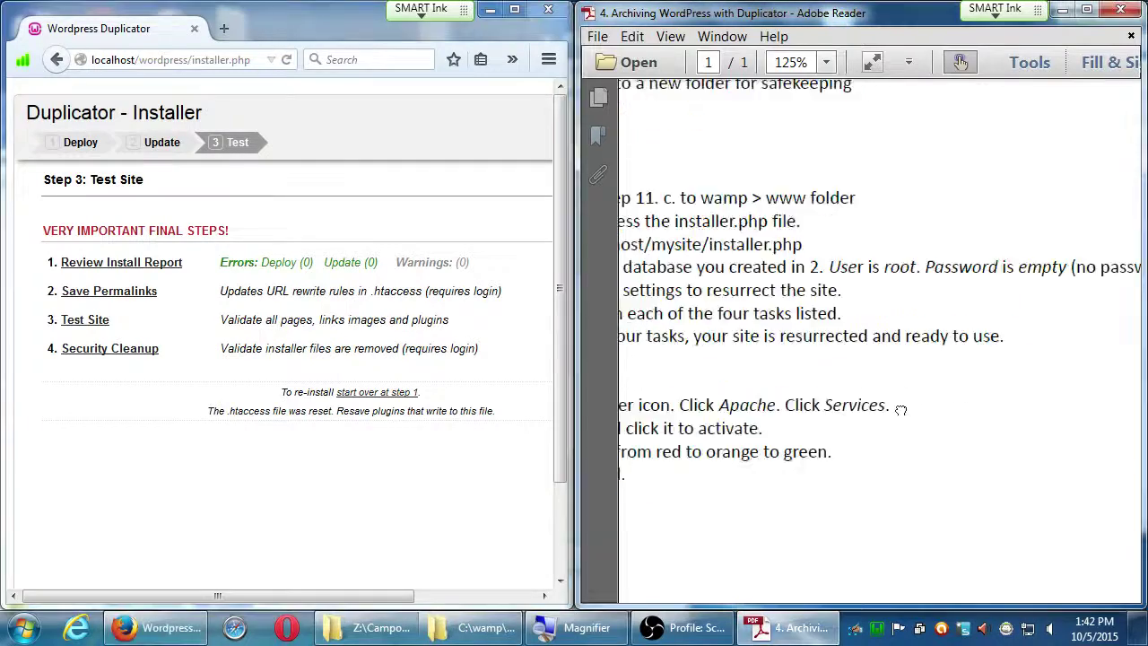
pyautogui.hscroll(-6, 901, 409)
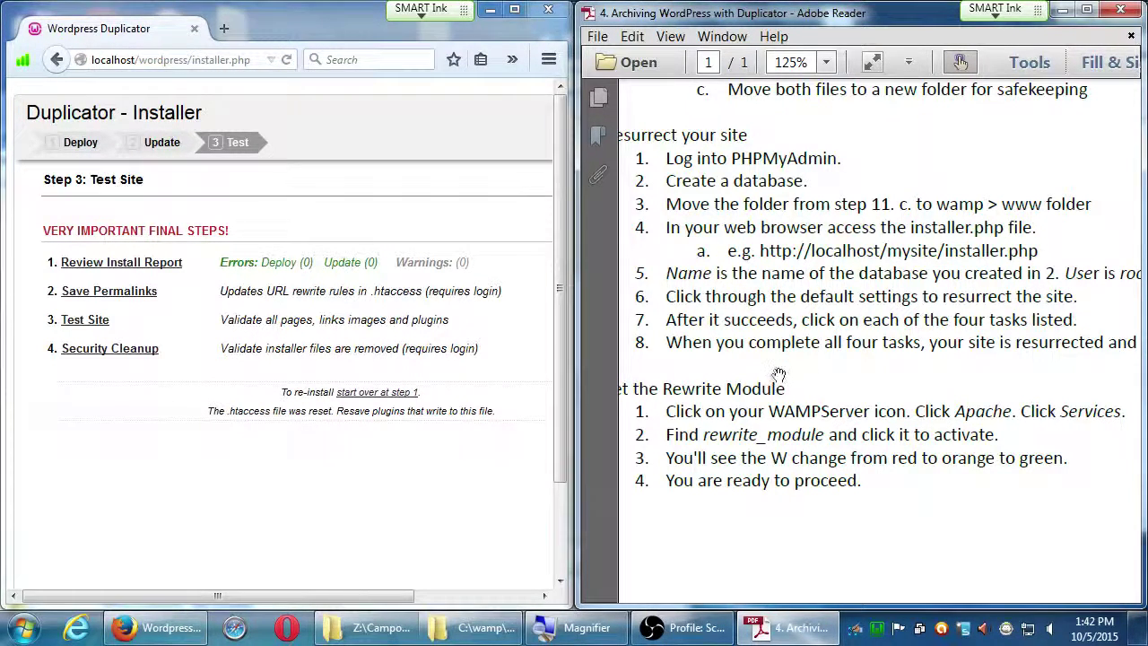
pyautogui.moveTo(1021, 359); pyautogui.dragTo(741, 281)
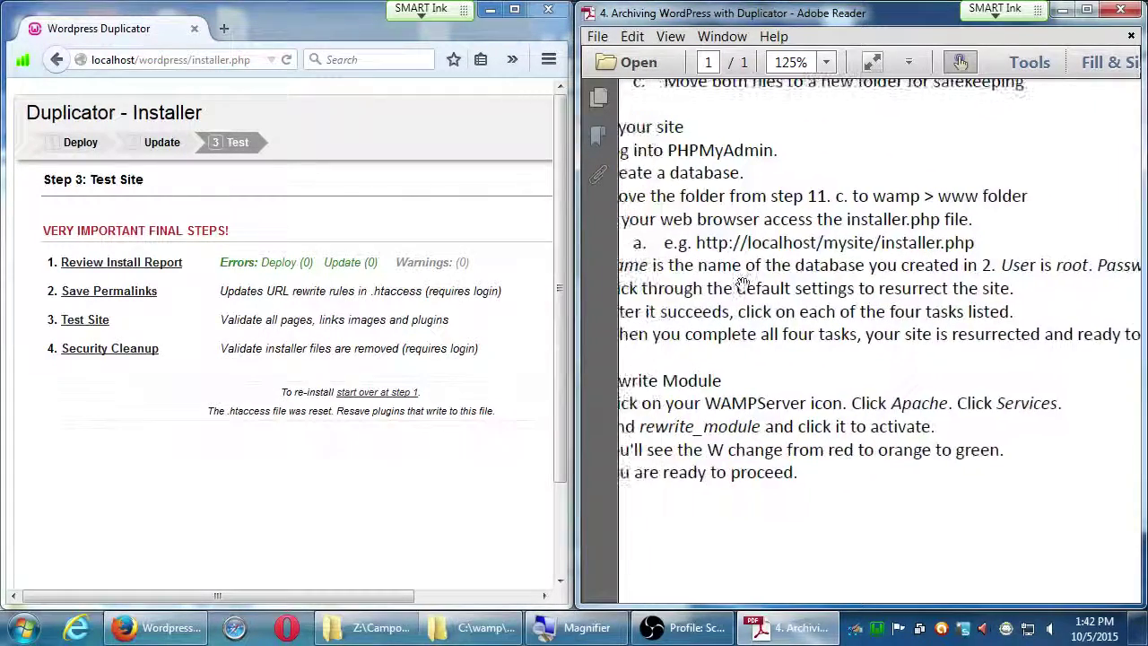
pyautogui.click(514, 9)
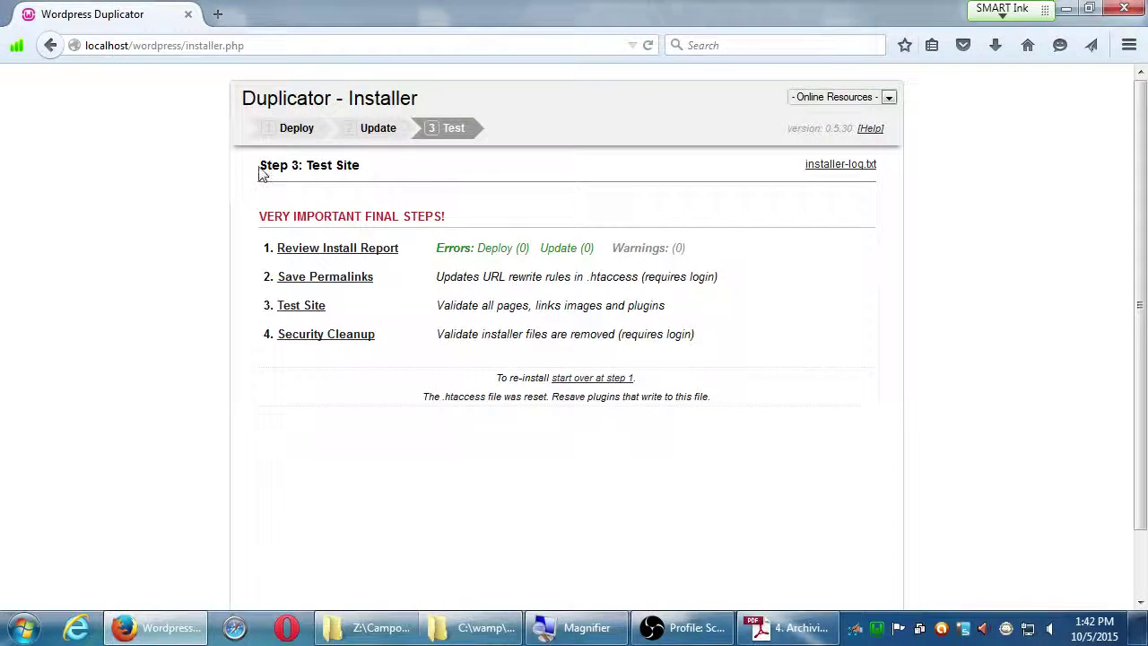
# Zoom in on the installer page with Windows Magnifier.
pyautogui.press('super+plus')
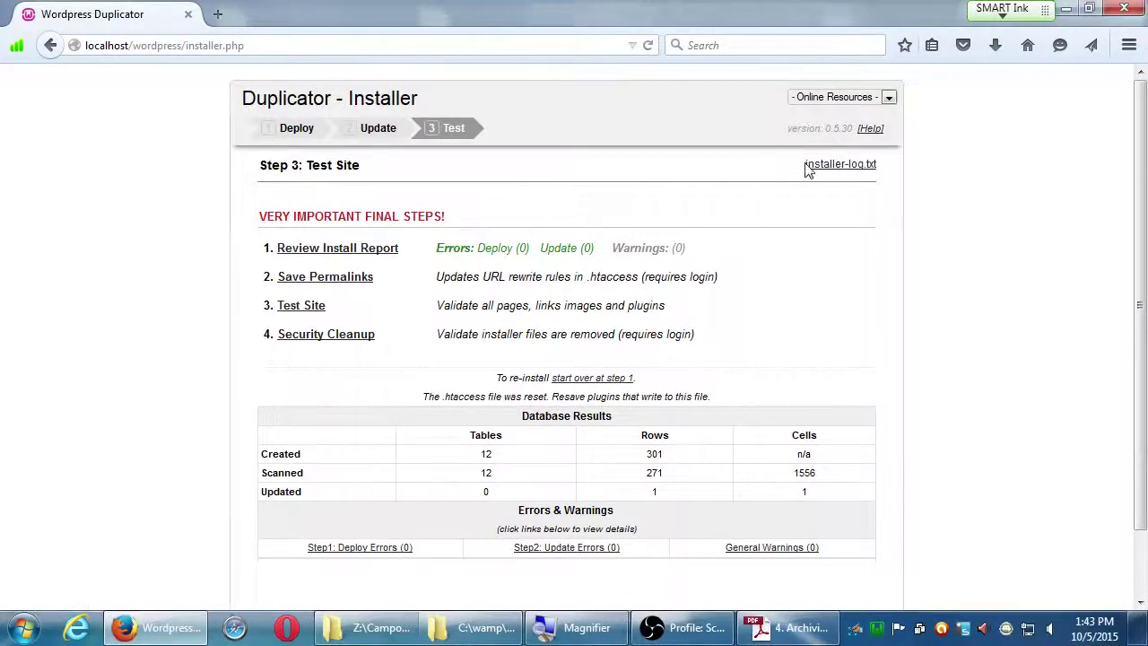
# Open installer-log.txt in a new tab, scroll to its end, then return to the Test Site page.
pyautogui.middleClick(808, 171)
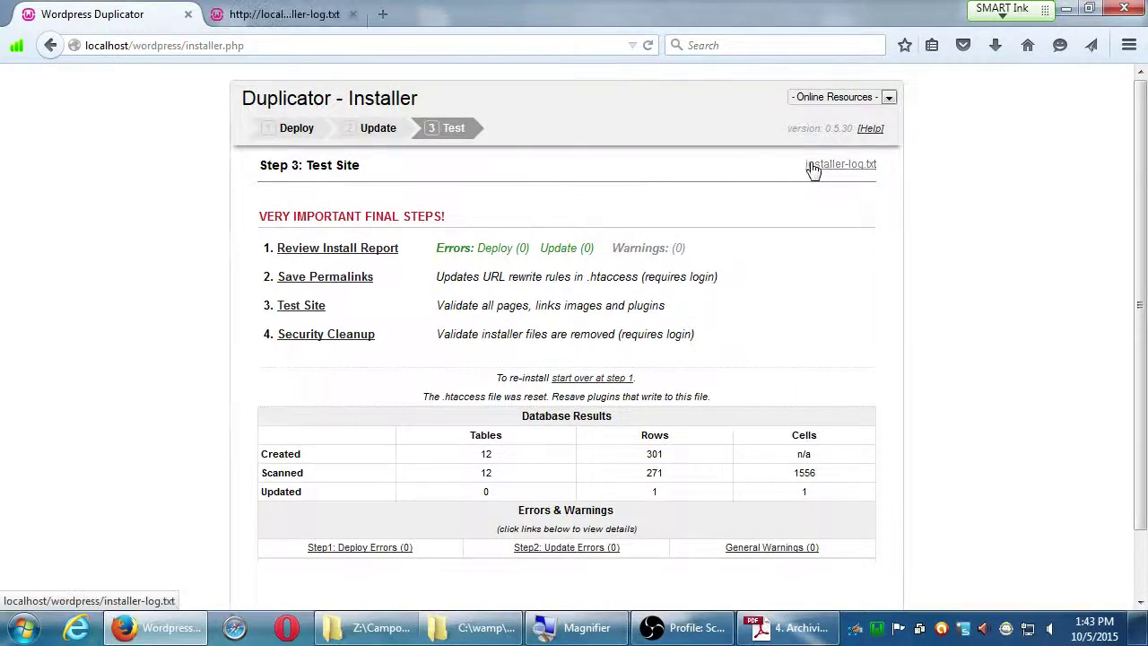
pyautogui.click(266, 18)
pyautogui.scroll(-20, 374, 337)
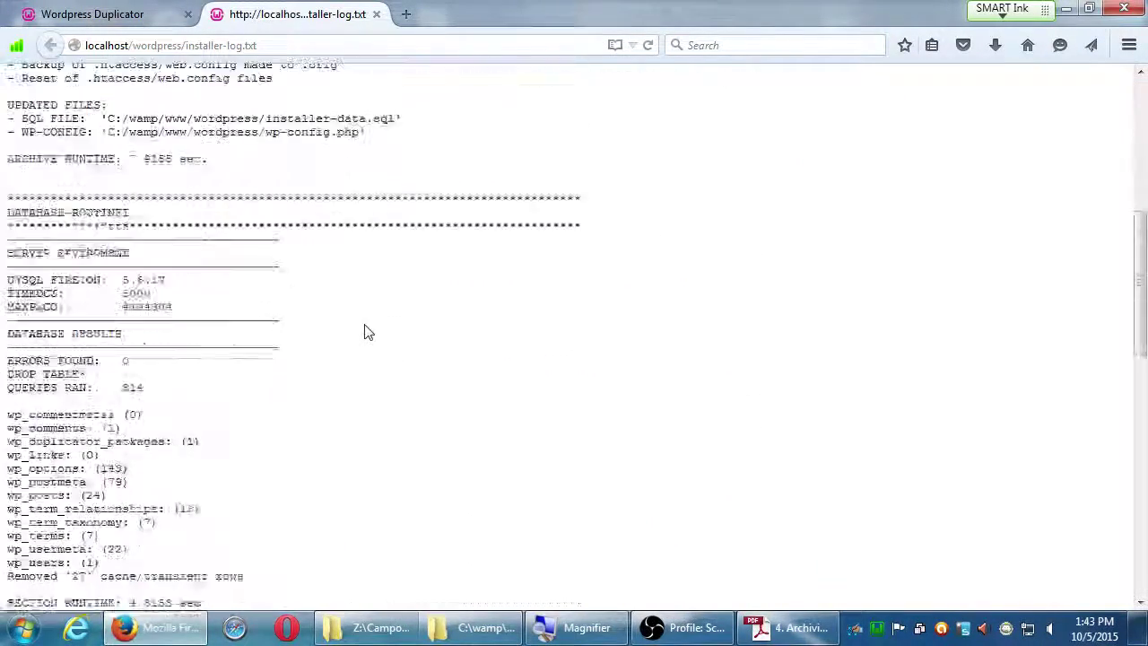
pyautogui.scroll(-2, 377, 324)
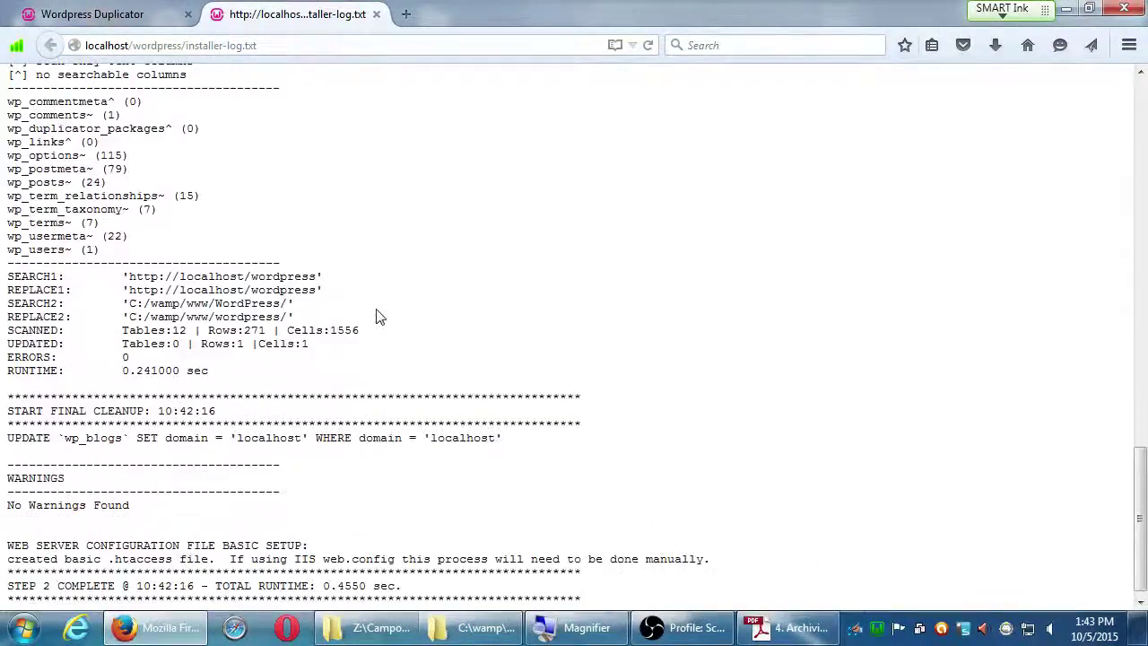
pyautogui.click(89, 18)
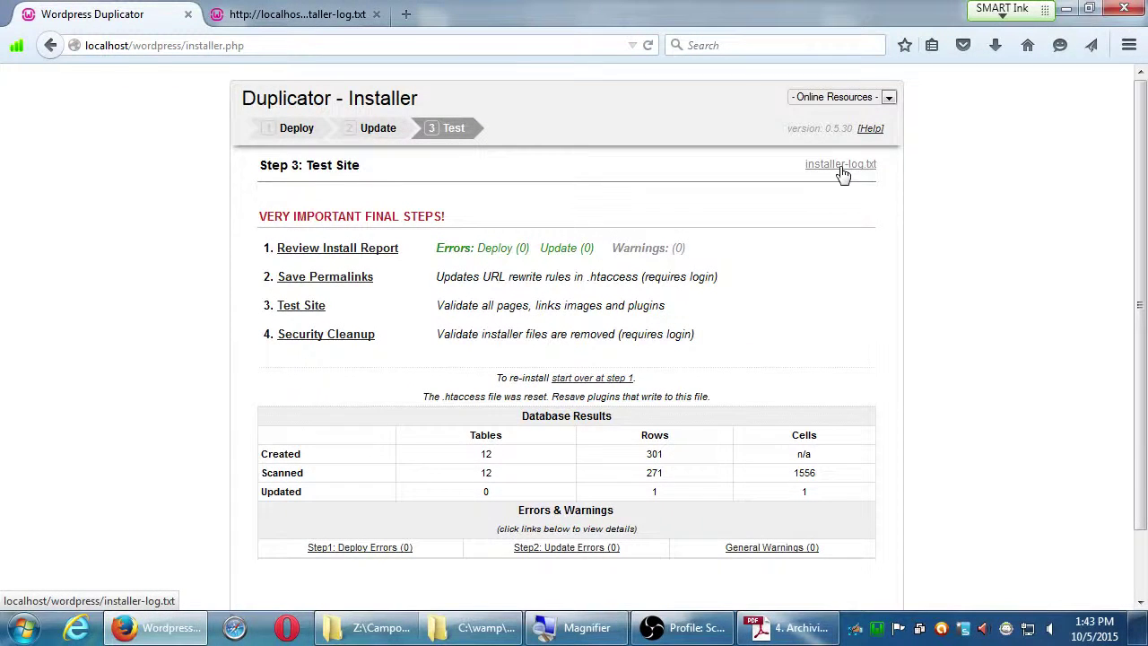
# Reopen the installer log and highlight the SEARCH2 and REPLACE2 path lines.
pyautogui.click(841, 173)
pyautogui.scroll(-1, 359, 305)
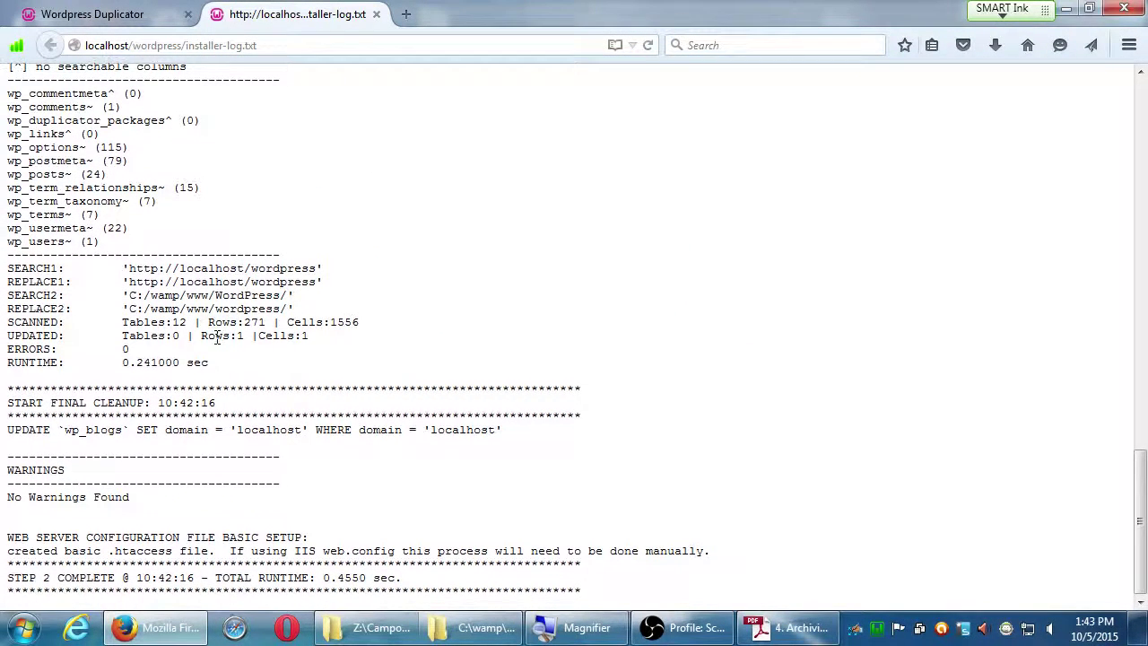
pyautogui.moveTo(173, 309); pyautogui.dragTo(255, 295)
pyautogui.click(342, 309)
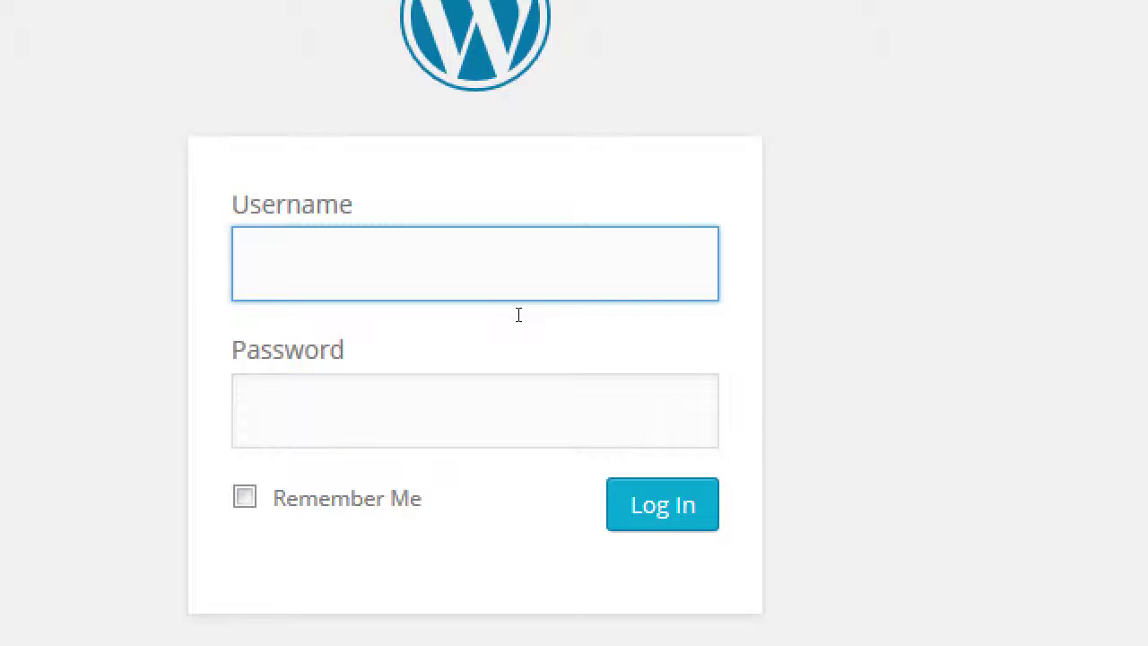
# Enter the administrator username and password and log in to the dashboard.
pyautogui.write('admin')
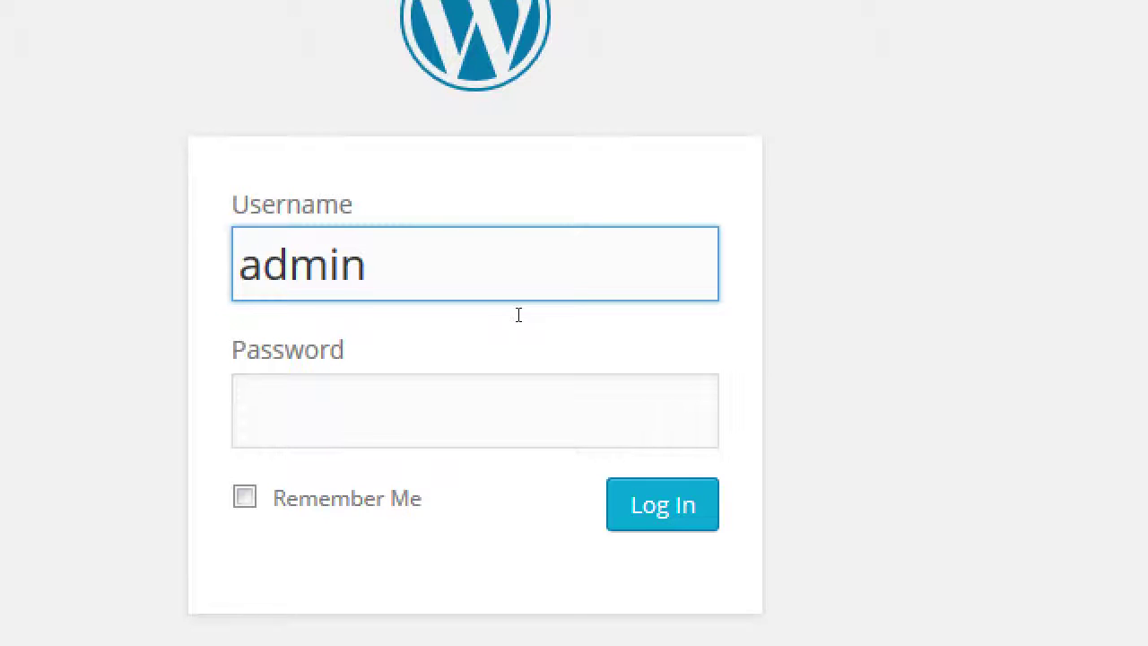
pyautogui.press('Tab')
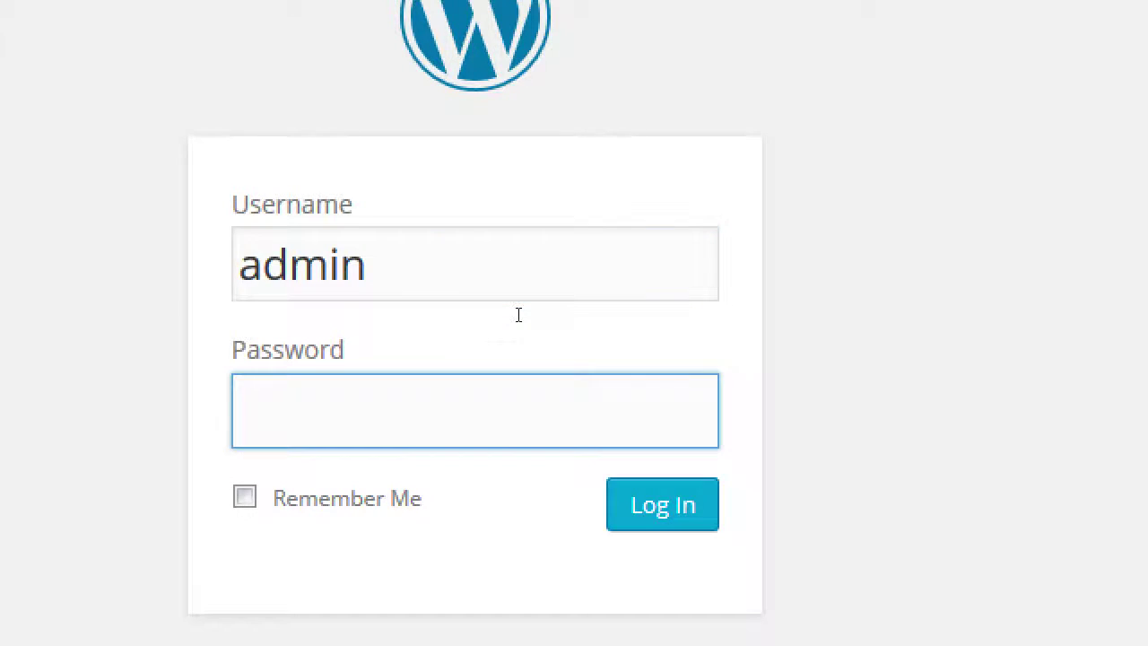
pyautogui.write('admin123')
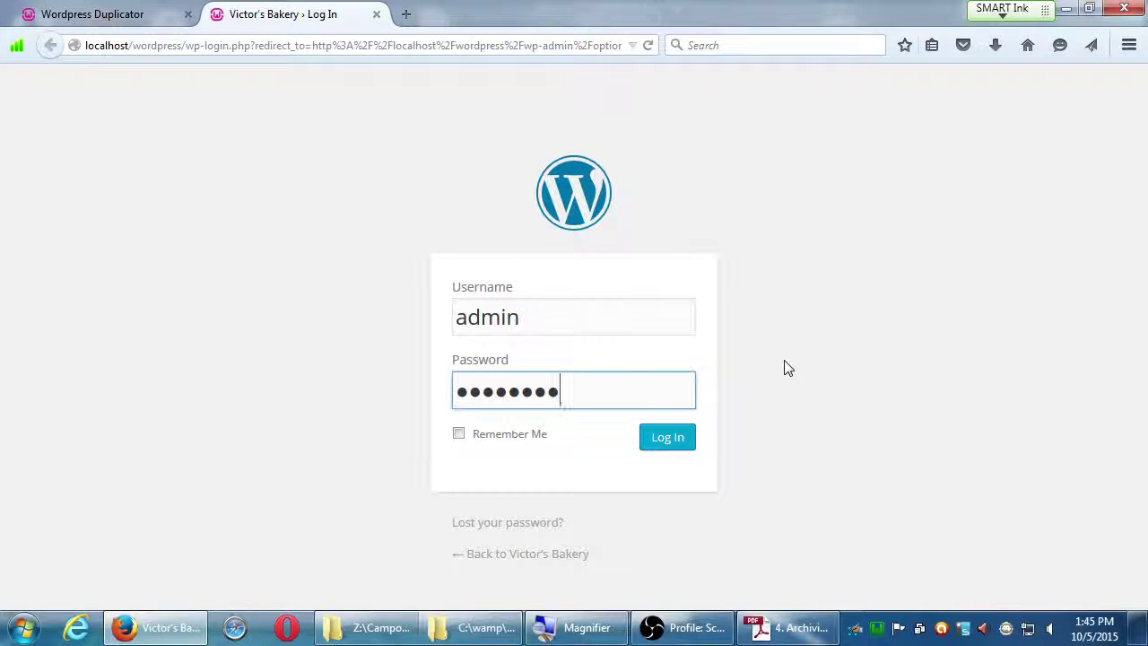
pyautogui.click(680, 446)
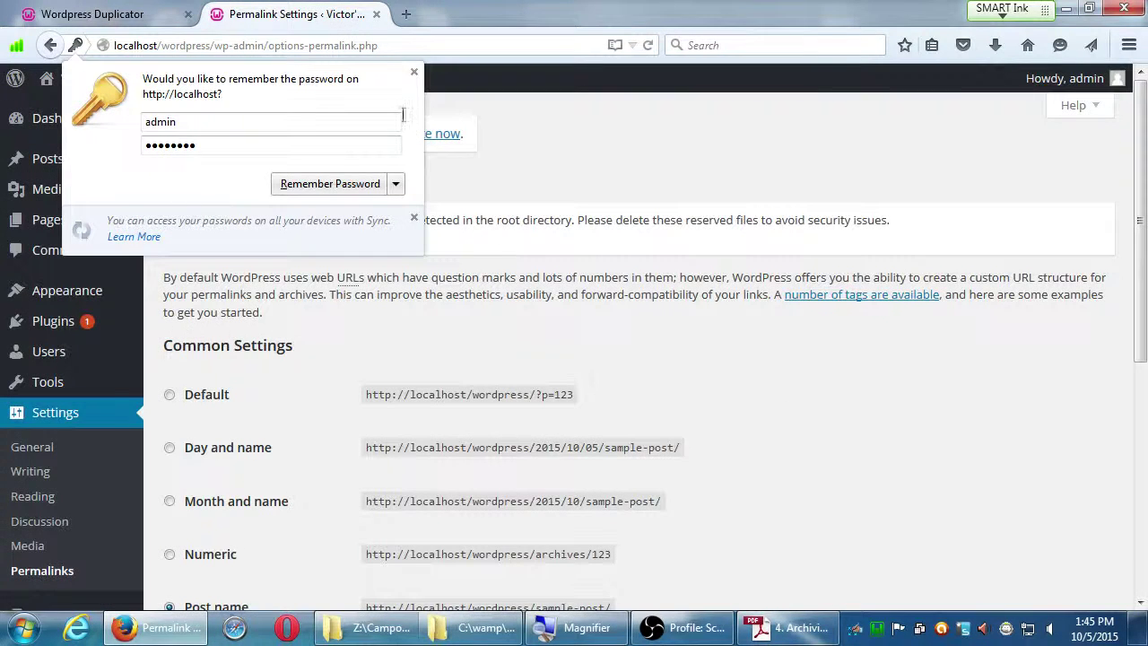
# Dismiss Firefox's save-password prompt and save the Permalinks settings with the Post name structure.
pyautogui.click(414, 73)
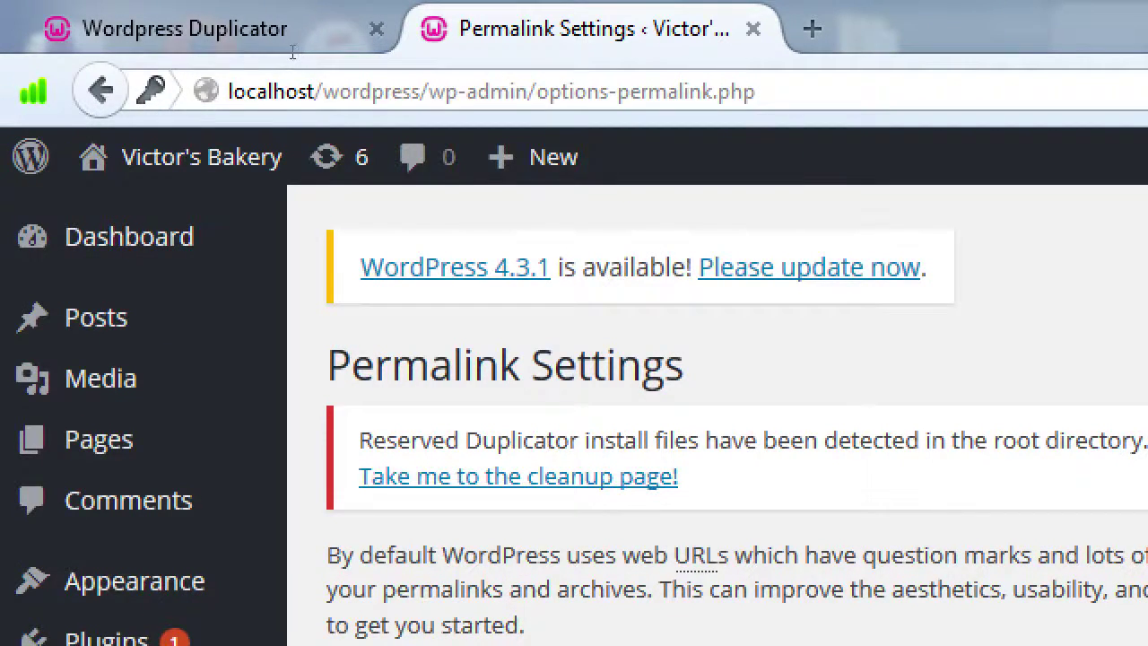
pyautogui.click(572, 91)
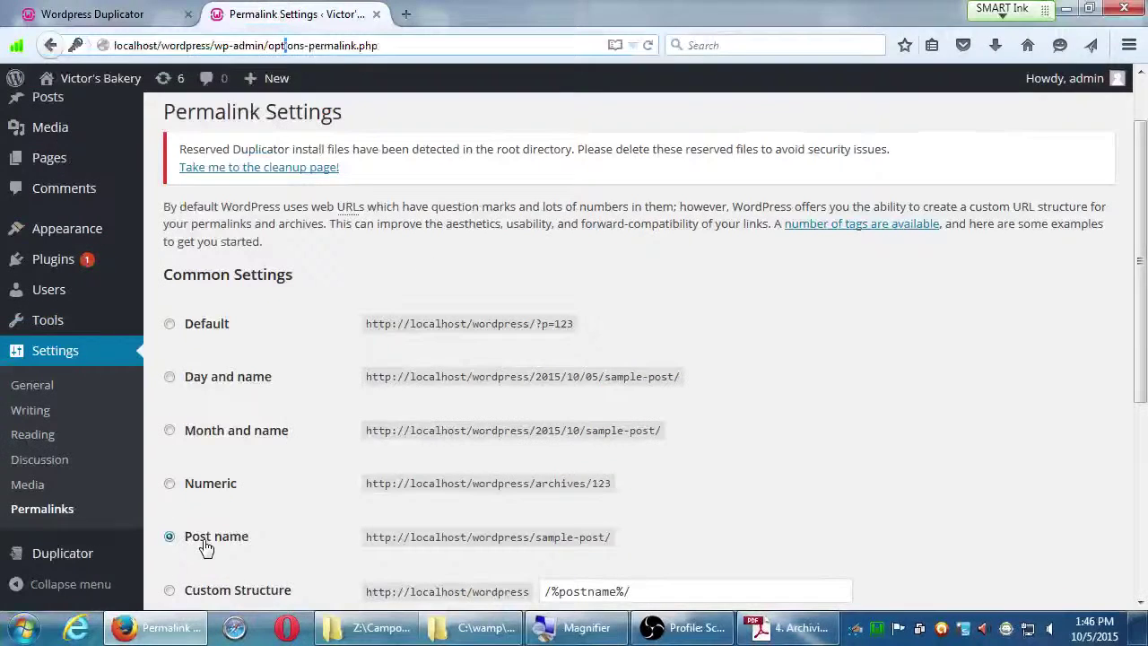
pyautogui.scroll(-3, 237, 538)
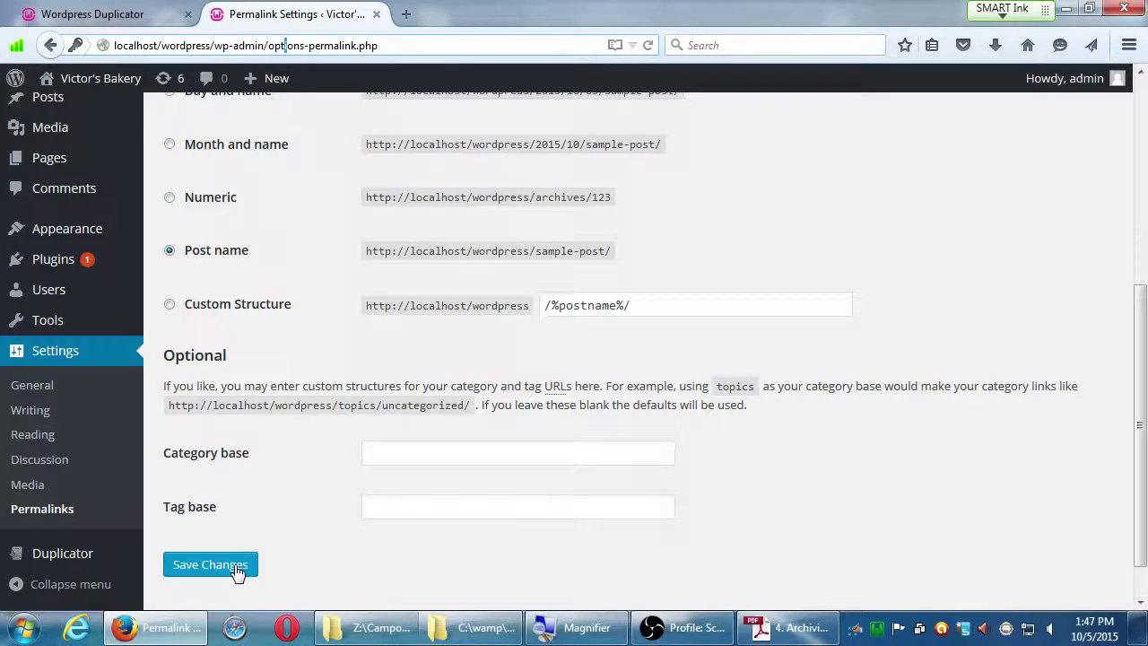
pyautogui.scroll(5, 237, 538)
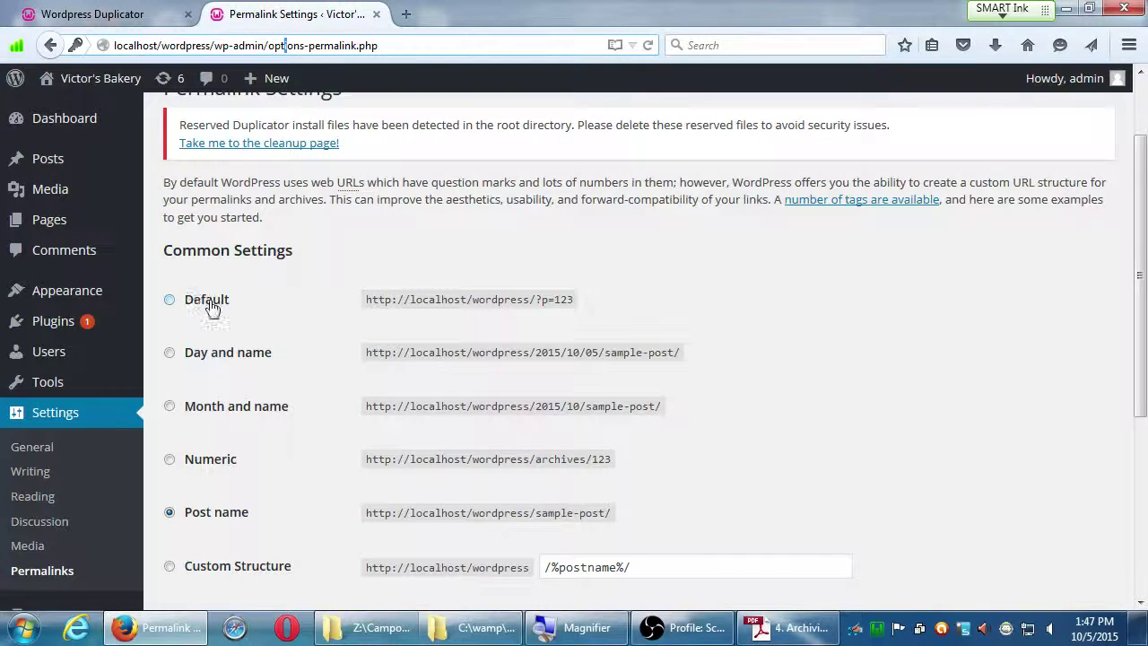
pyautogui.scroll(-5, 410, 476)
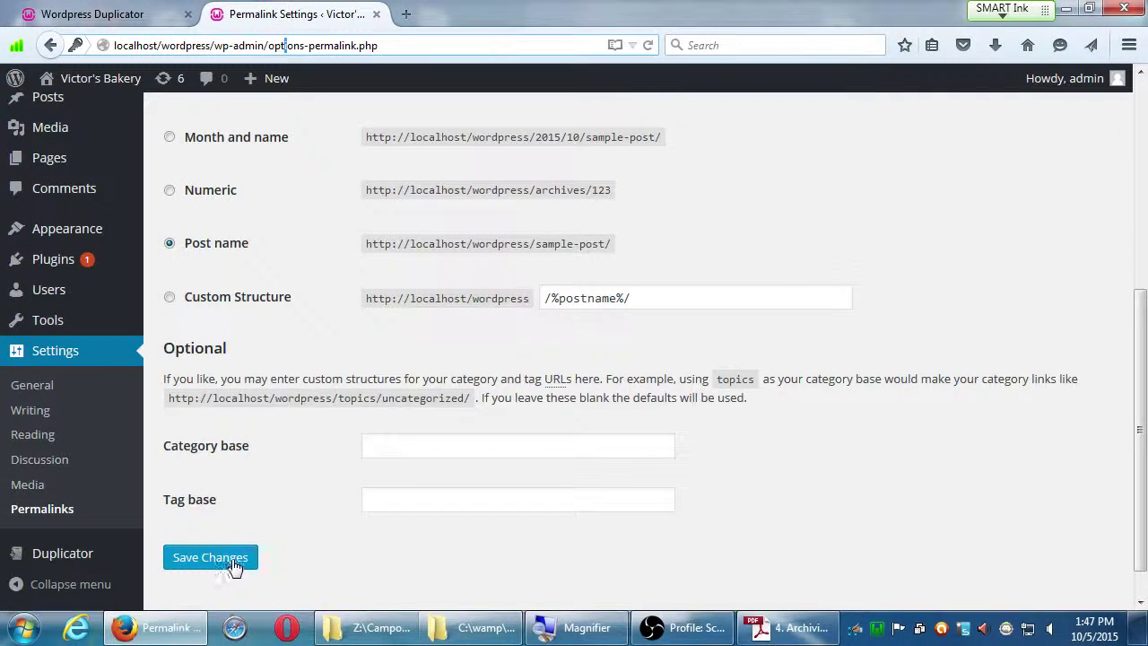
pyautogui.click(234, 565)
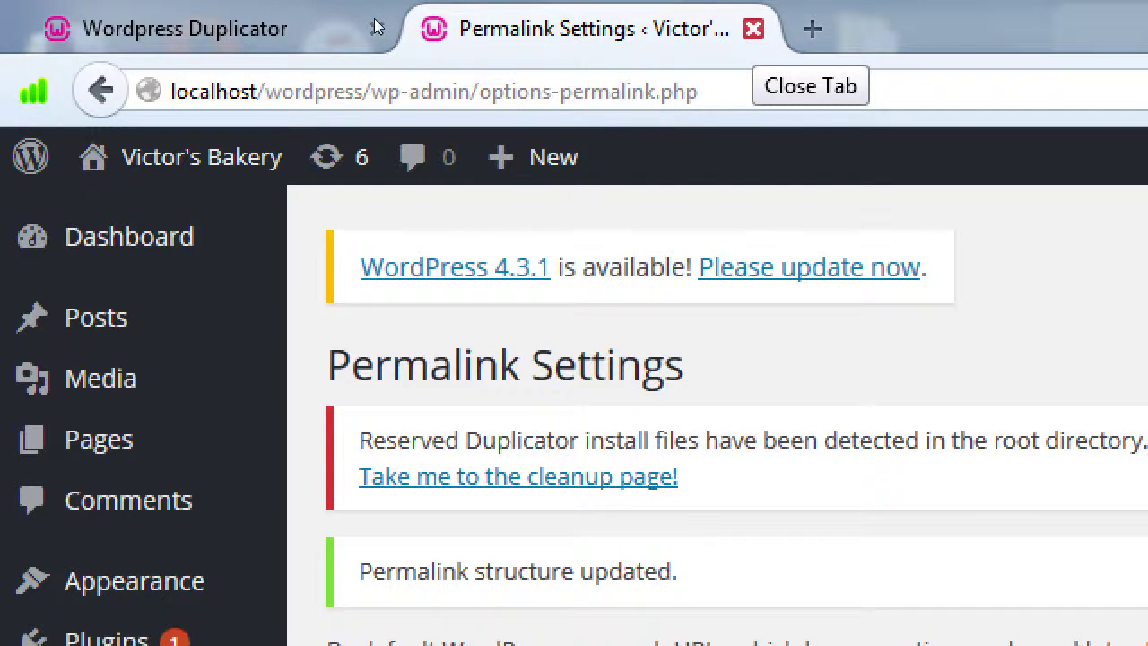
# Close the Permalinks page, view the restored Victor's Bakery homepage via Test Site, then close it.
pyautogui.hotkey('ctrl', 'w')
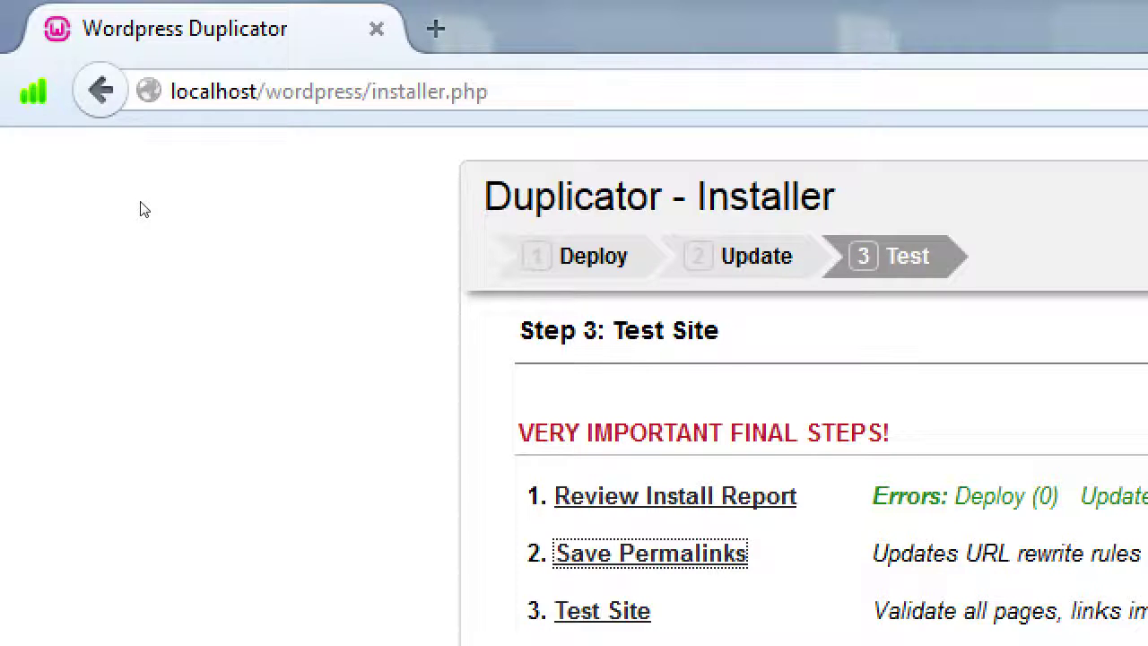
pyautogui.press('Tab')
pyautogui.press('Return')
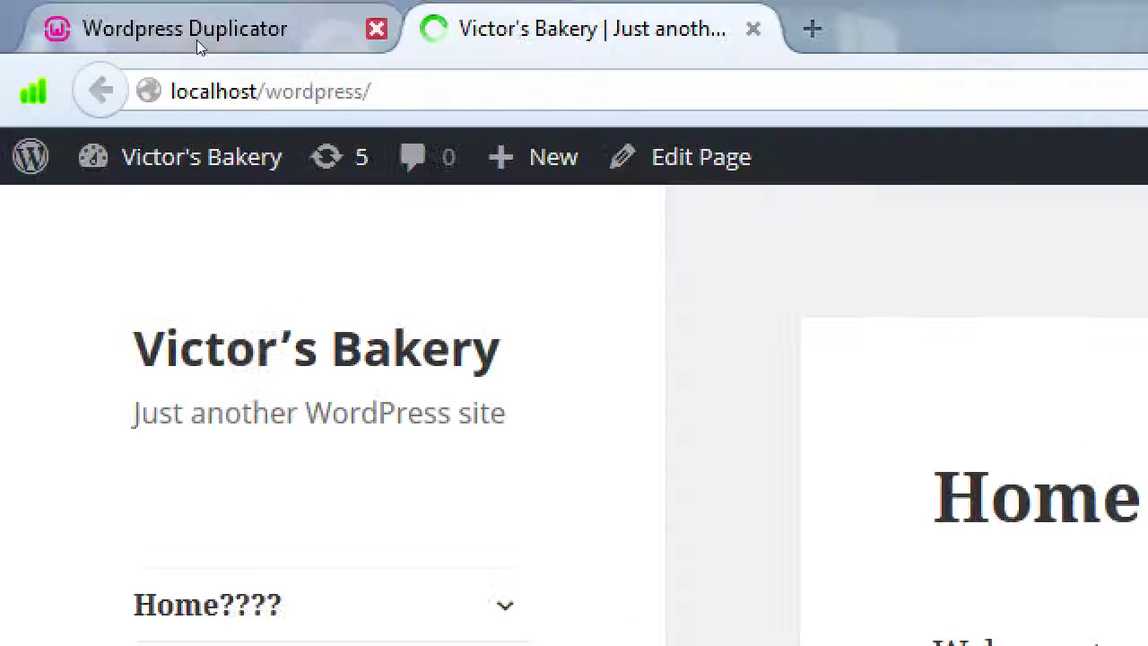
pyautogui.hotkey('ctrl', 'w')
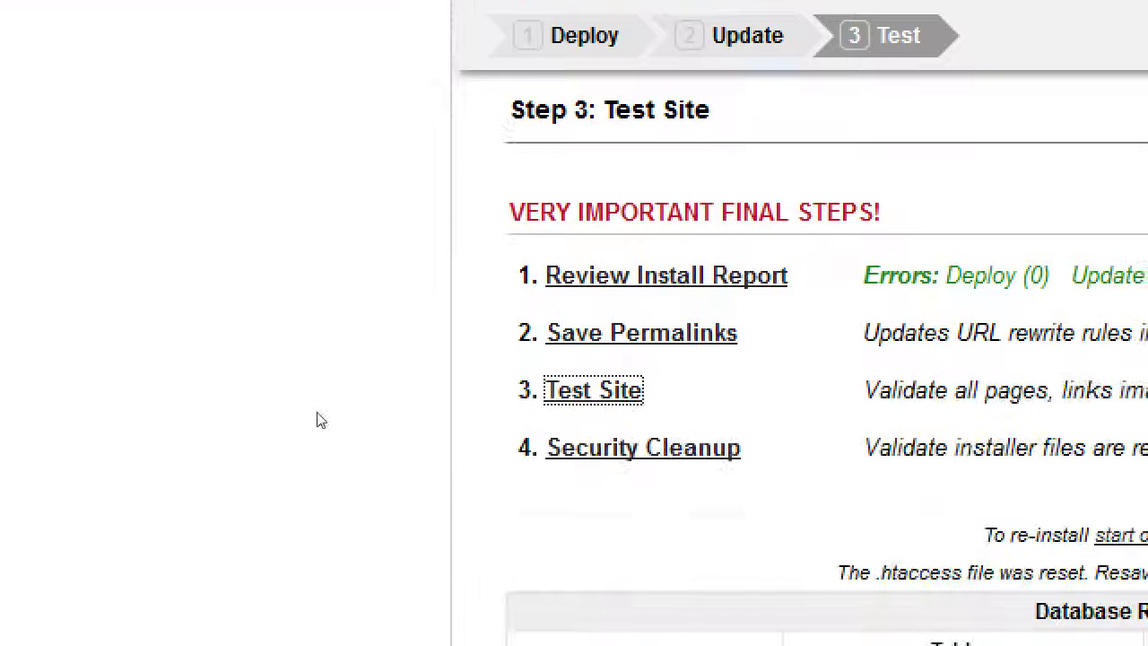